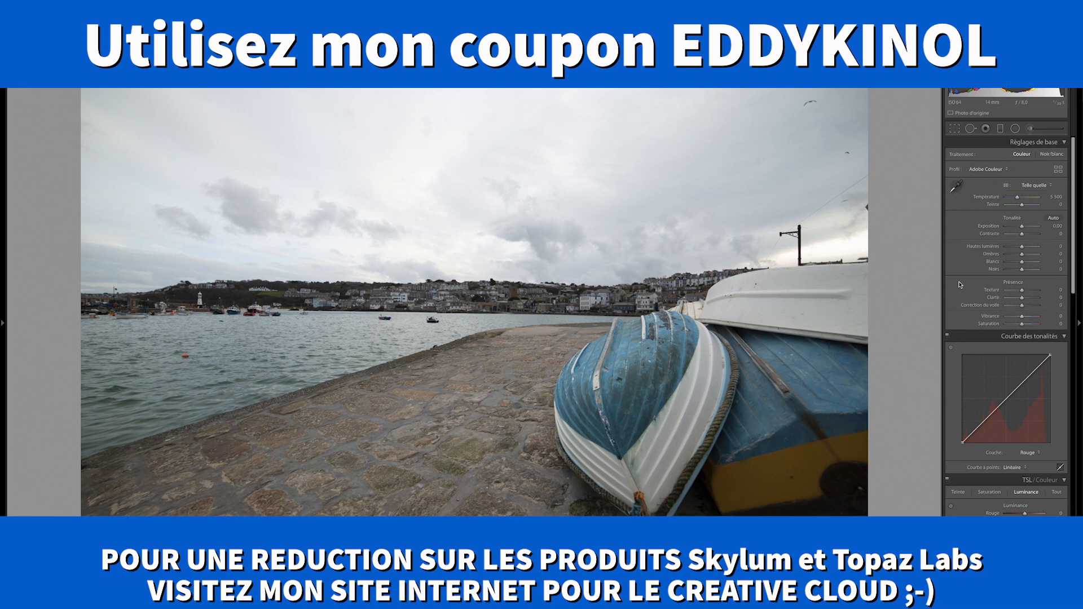
Inspect the blue boat up close, and apply the Camera Matching profile Plat to the photo.
{"action": "left_click", "coordinate": [640, 367]}
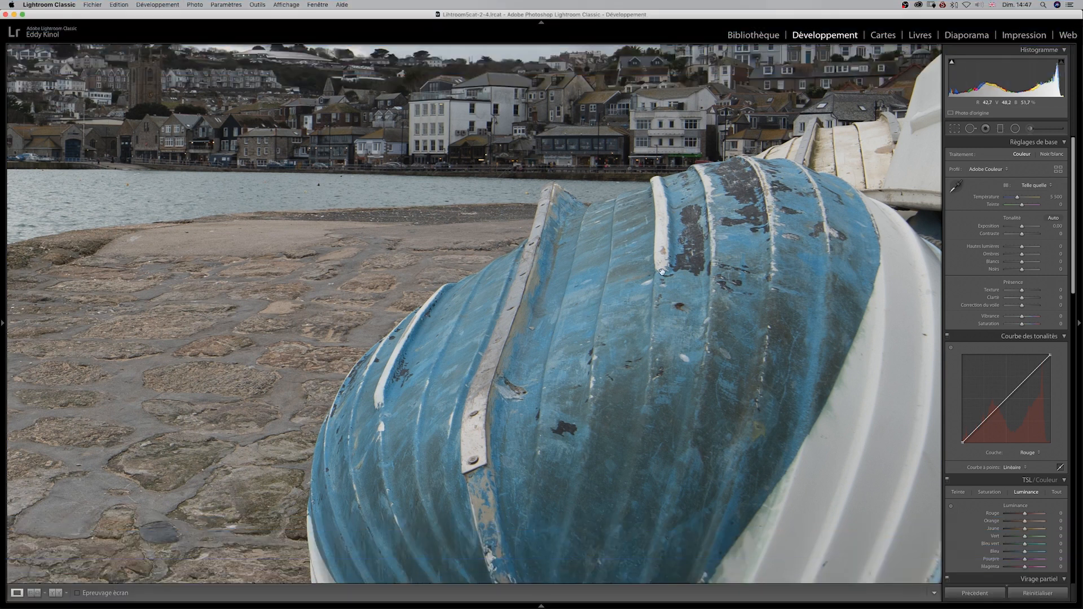
{"action": "left_click", "coordinate": [630, 329]}
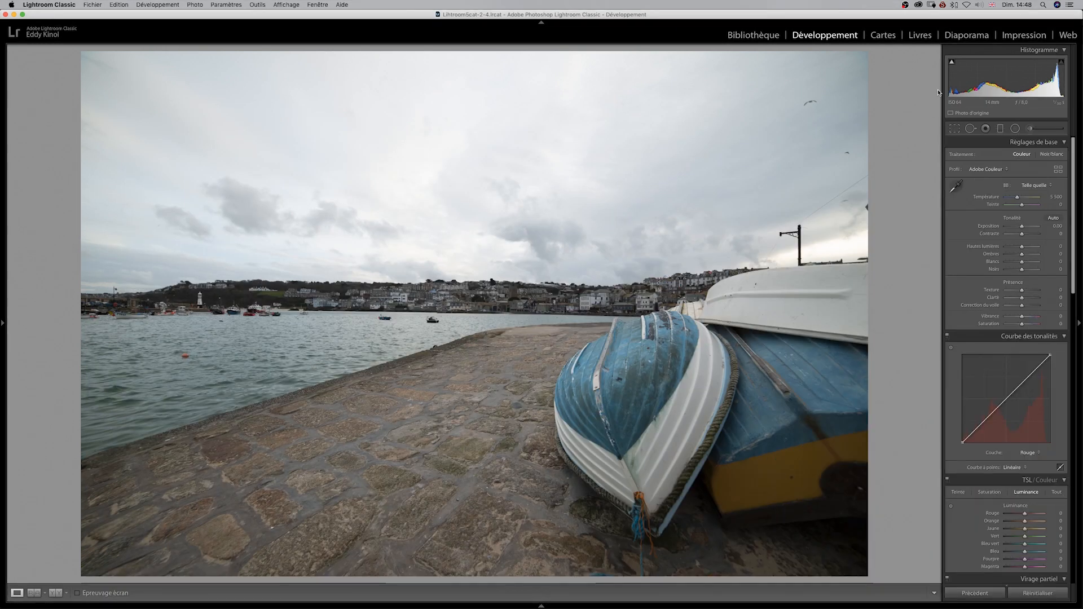
{"action": "left_click", "coordinate": [1058, 169]}
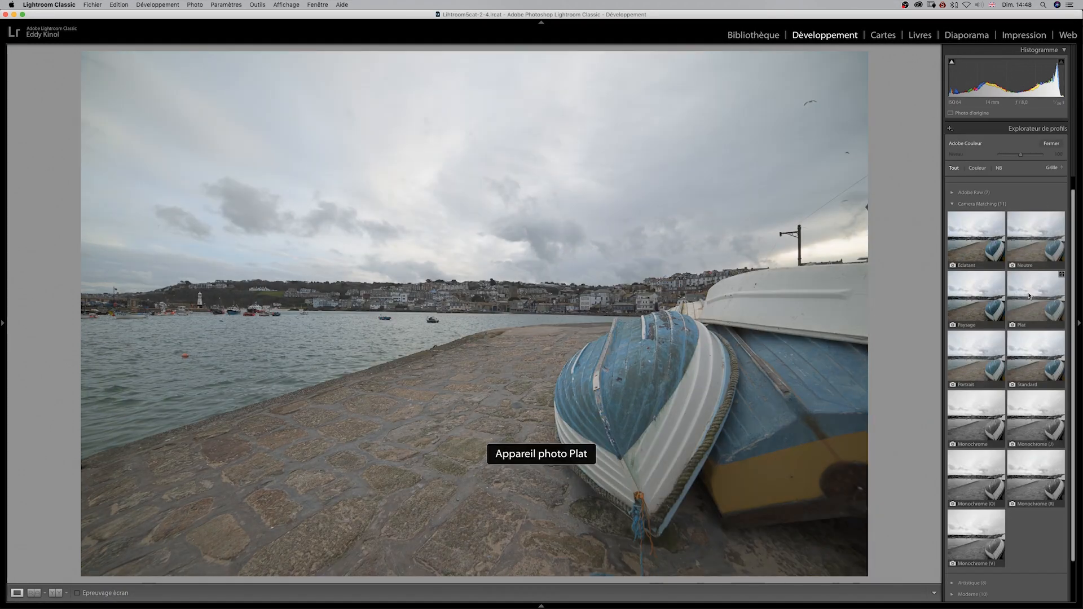
{"action": "left_click", "coordinate": [1019, 289]}
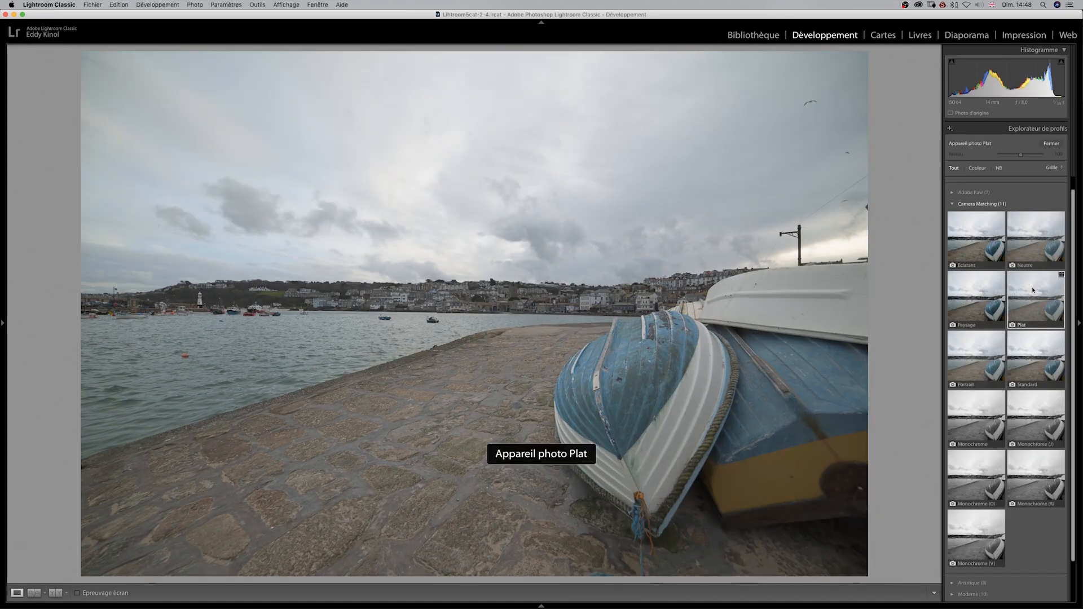
{"action": "left_click", "coordinate": [1052, 143]}
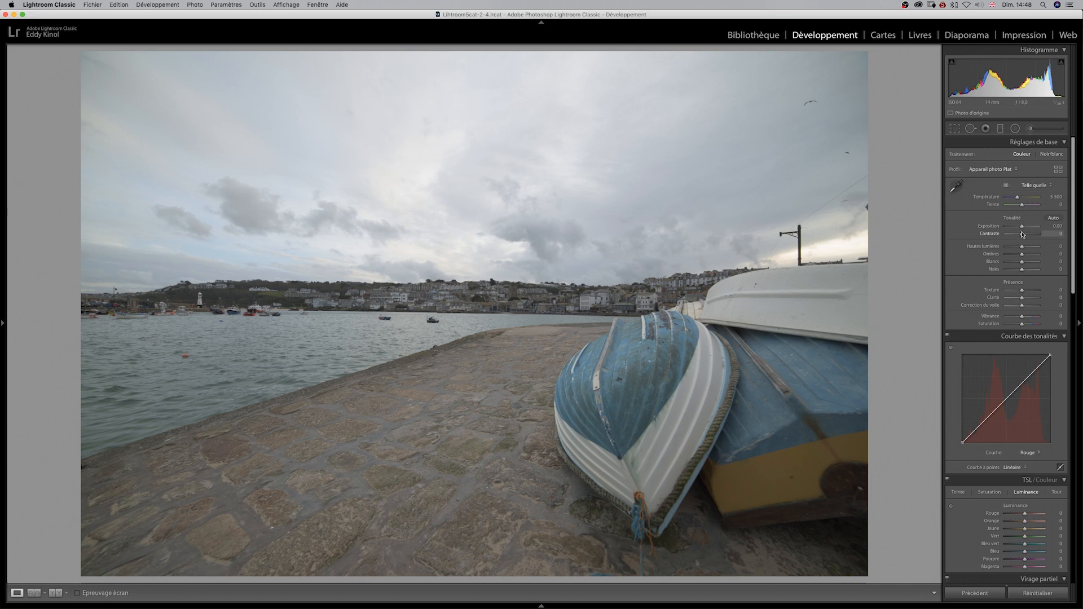
Lower the exposure to −5.00 to examine the detail in the bright sky, and reset it to 0.
{"action": "left_click_drag", "start_coordinate": [1023, 229], "coordinate": [1013, 227]}
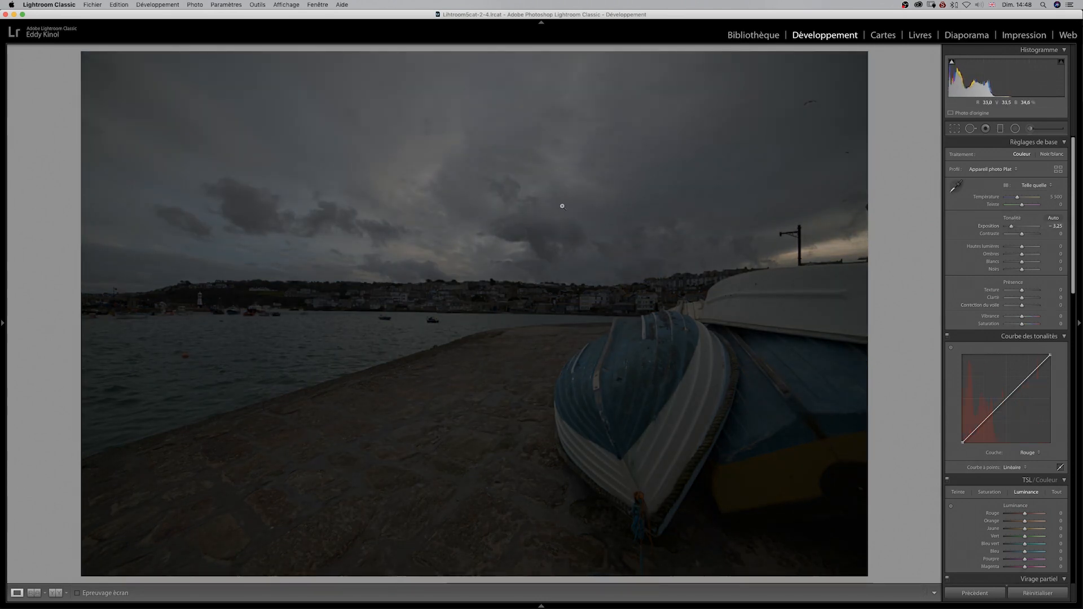
{"action": "mouse_move", "coordinate": [1012, 226]}
{"action": "left_mouse_down"}
{"action": "mouse_move", "coordinate": [1022, 225]}
{"action": "mouse_move", "coordinate": [1006, 227]}
{"action": "left_mouse_up"}
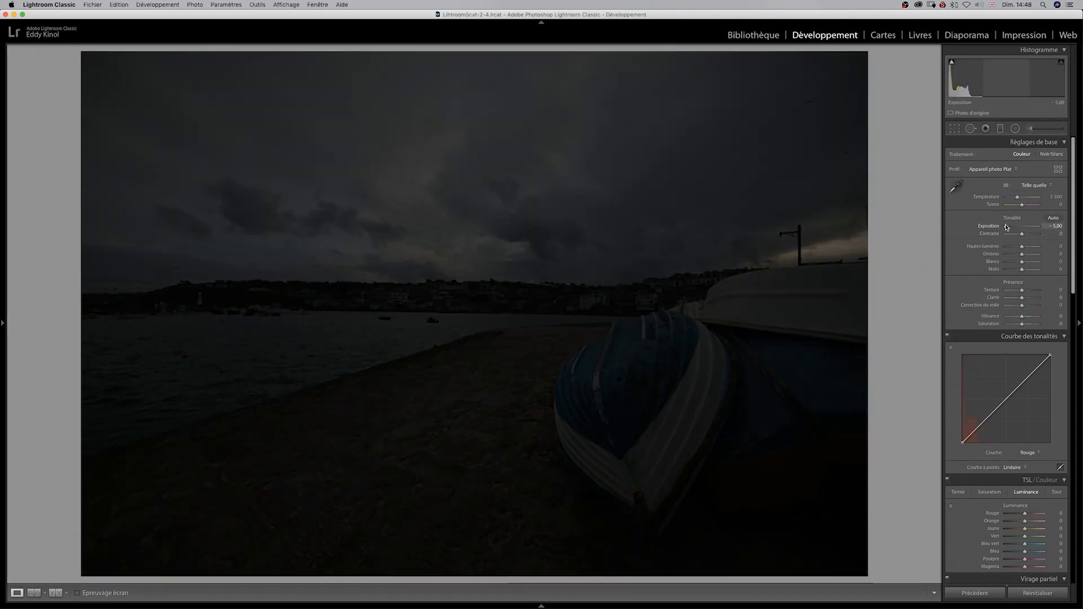
{"action": "left_click", "coordinate": [841, 241]}
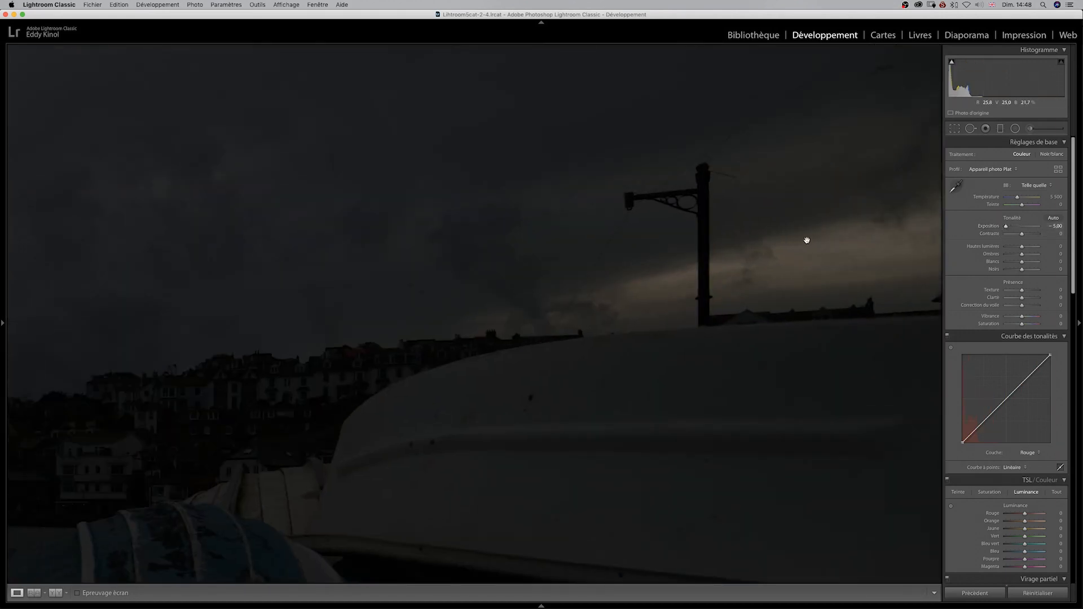
{"action": "left_click", "coordinate": [807, 241]}
{"action": "left_click", "coordinate": [574, 200]}
{"action": "left_click", "coordinate": [599, 203]}
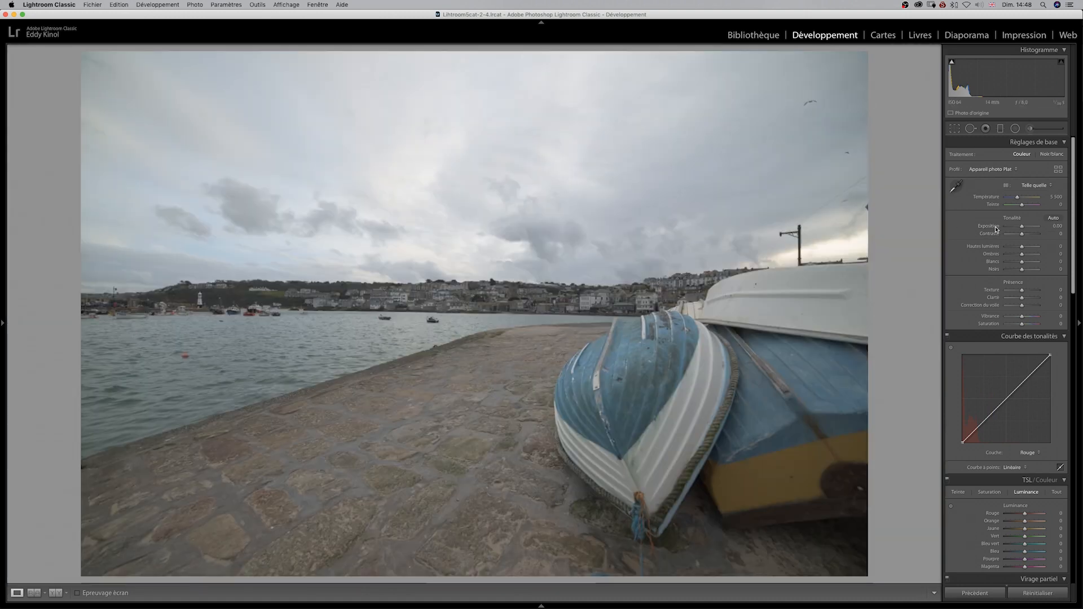
{"action": "double_click", "coordinate": [994, 227]}
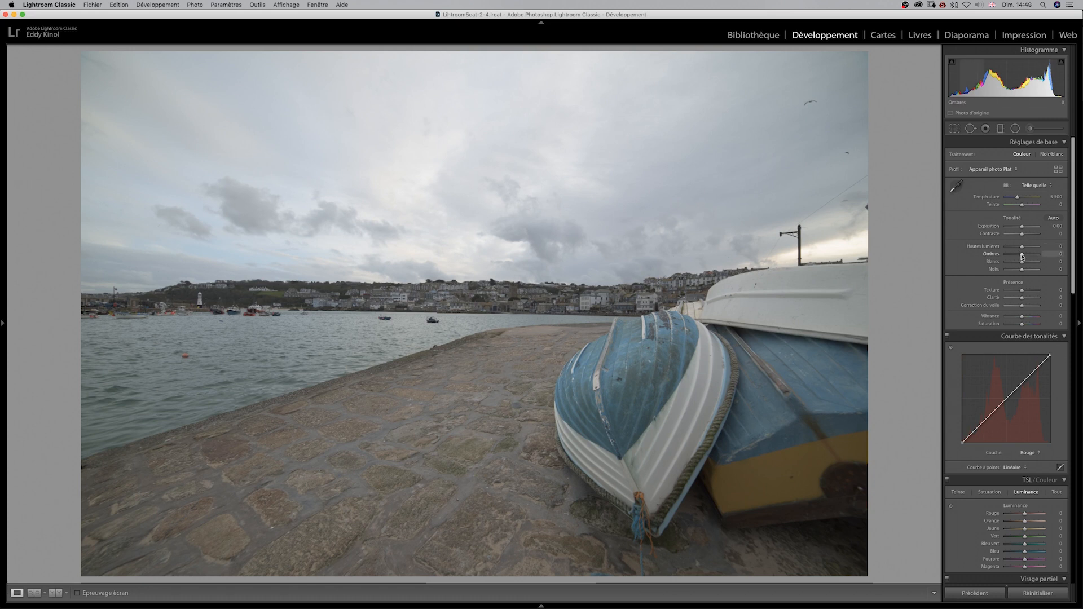
Set highlights to −64, shadows to +27, whites to +31, dehaze to +41 and exposure to −0.70.
{"action": "left_click_drag", "start_coordinate": [1023, 256], "coordinate": [1012, 247]}
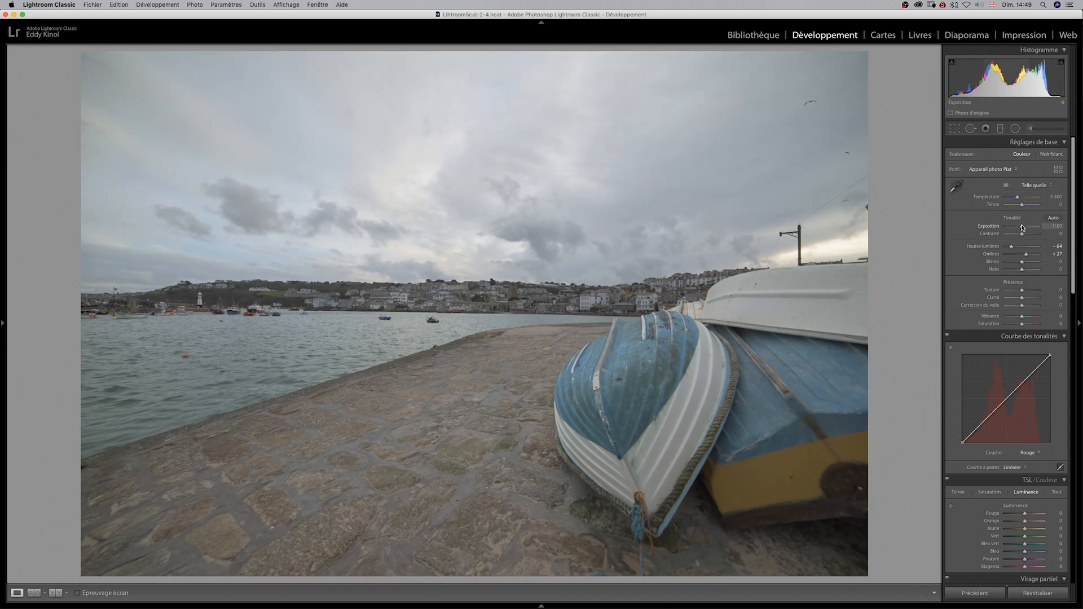
{"action": "left_click_drag", "start_coordinate": [1020, 270], "coordinate": [1027, 263]}
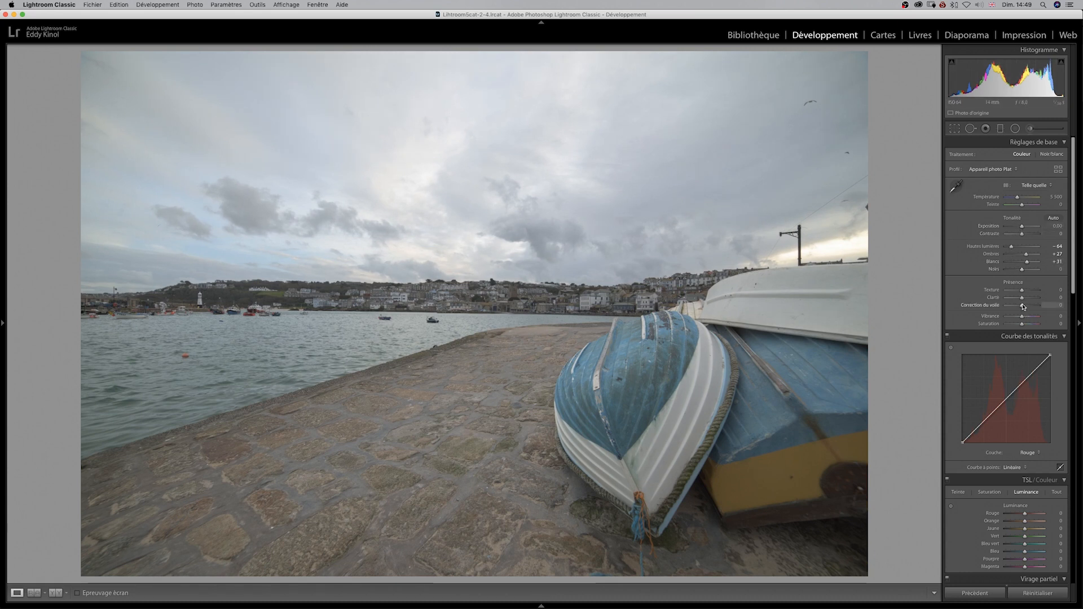
{"action": "left_click_drag", "start_coordinate": [1023, 306], "coordinate": [1028, 305]}
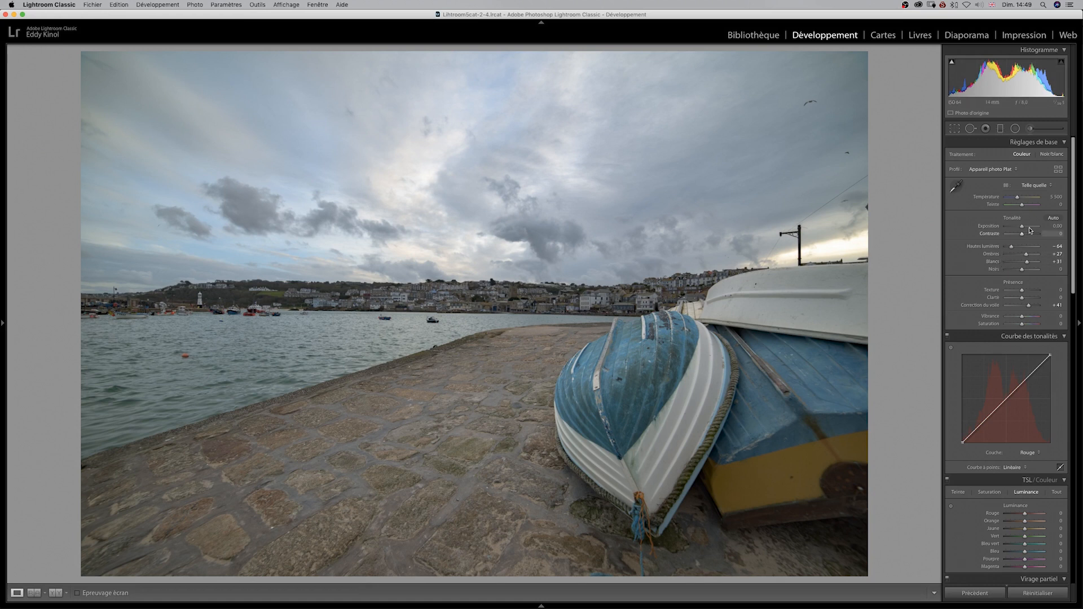
{"action": "left_click_drag", "start_coordinate": [1025, 226], "coordinate": [1020, 227]}
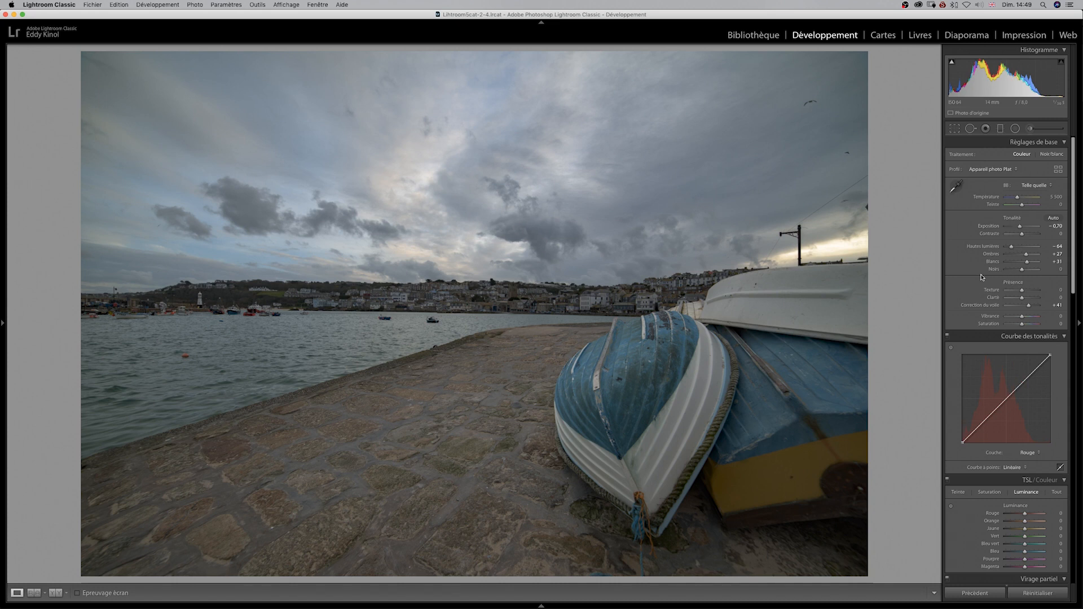
Compare the photo with its original version, and sample a neutral area for a white balance of 5700 with tint +5.
{"action": "key", "text": "backslash"}
{"action": "key", "text": "backslash"}
{"action": "left_click", "coordinate": [956, 186]}
{"action": "left_click", "coordinate": [738, 473]}
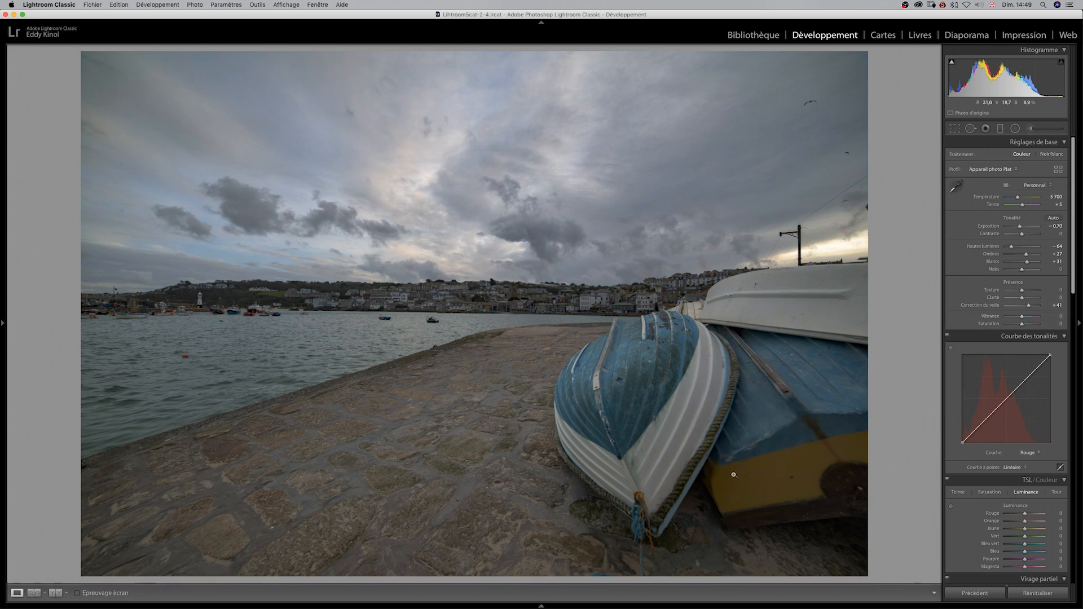
Enable chromatic aberration removal and the lens correction profile.
{"action": "left_click_drag", "start_coordinate": [1074, 204], "coordinate": [1074, 380]}
{"action": "left_click", "coordinate": [966, 383]}
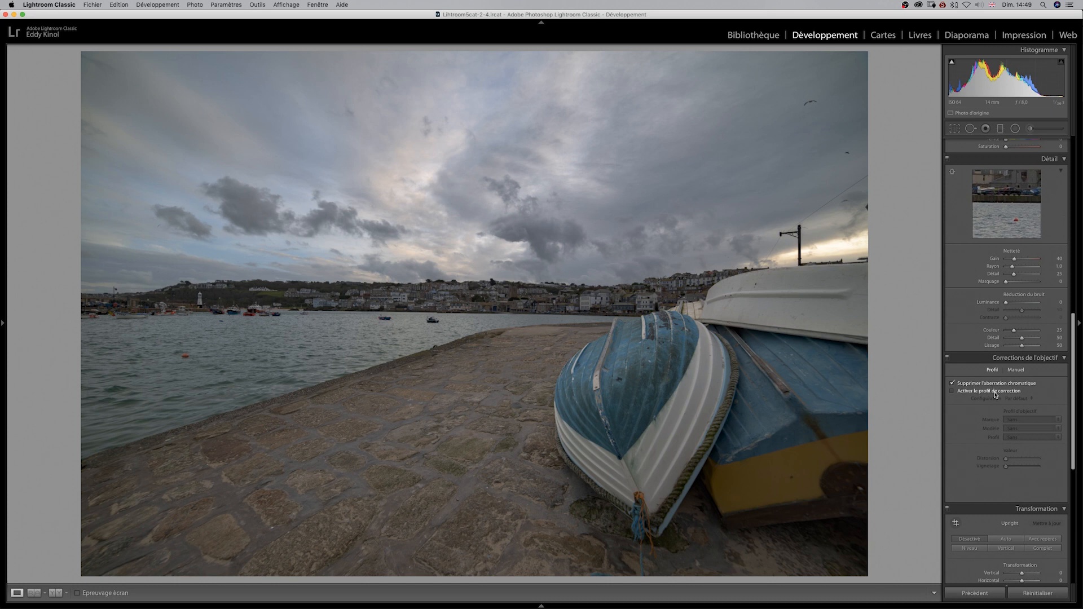
{"action": "left_click", "coordinate": [964, 392]}
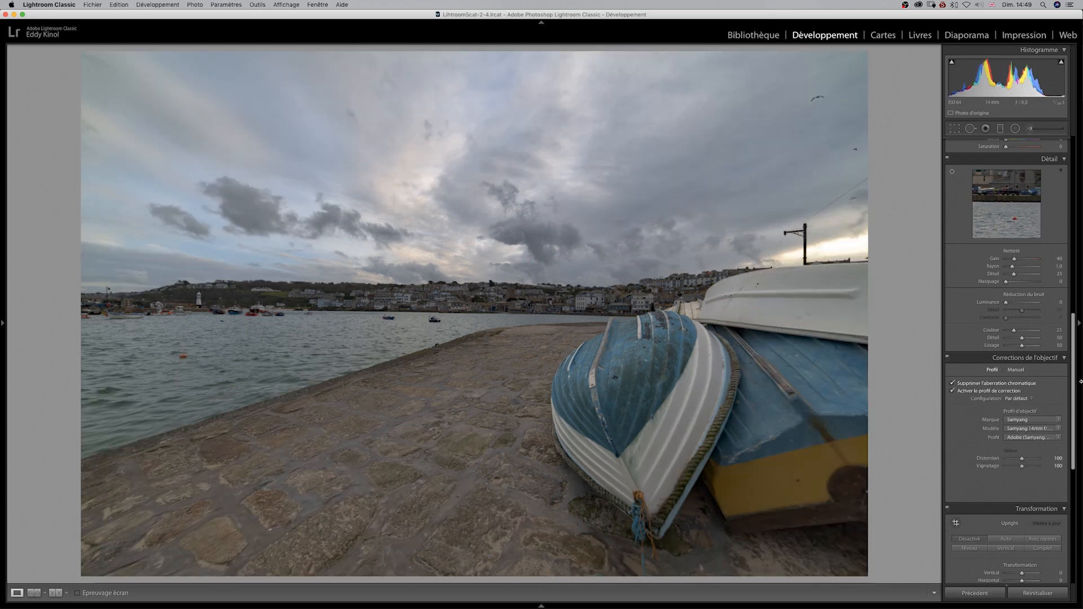
In the camera calibration, set the primary saturations to red +31, green about −30 and blue about +60.
{"action": "left_click_drag", "start_coordinate": [1074, 366], "coordinate": [1068, 524]}
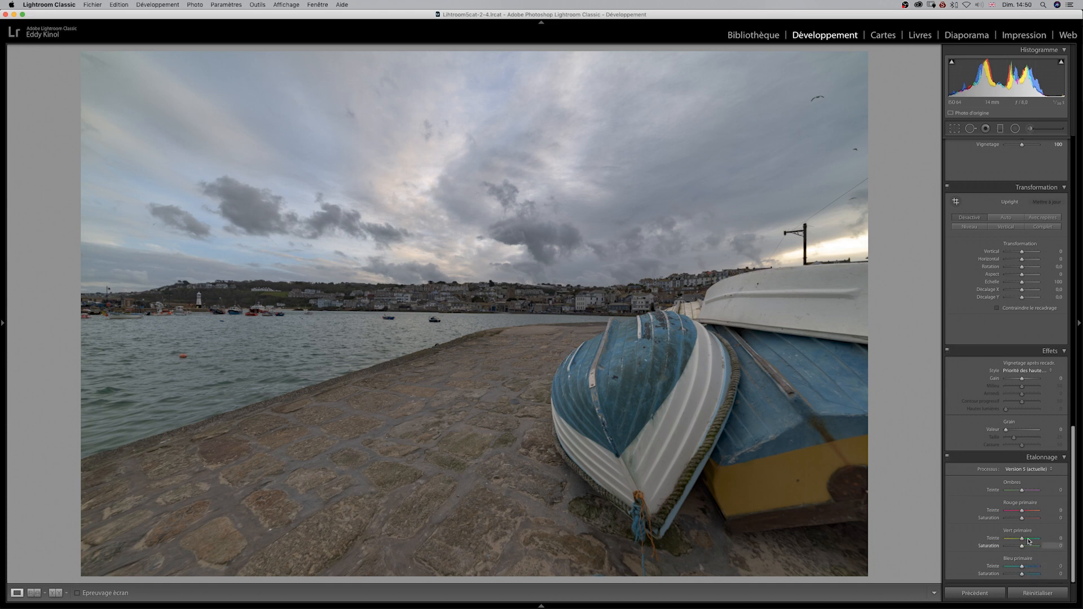
{"action": "mouse_move", "coordinate": [1023, 521]}
{"action": "left_mouse_down"}
{"action": "mouse_move", "coordinate": [1046, 518]}
{"action": "mouse_move", "coordinate": [1027, 518]}
{"action": "left_mouse_up"}
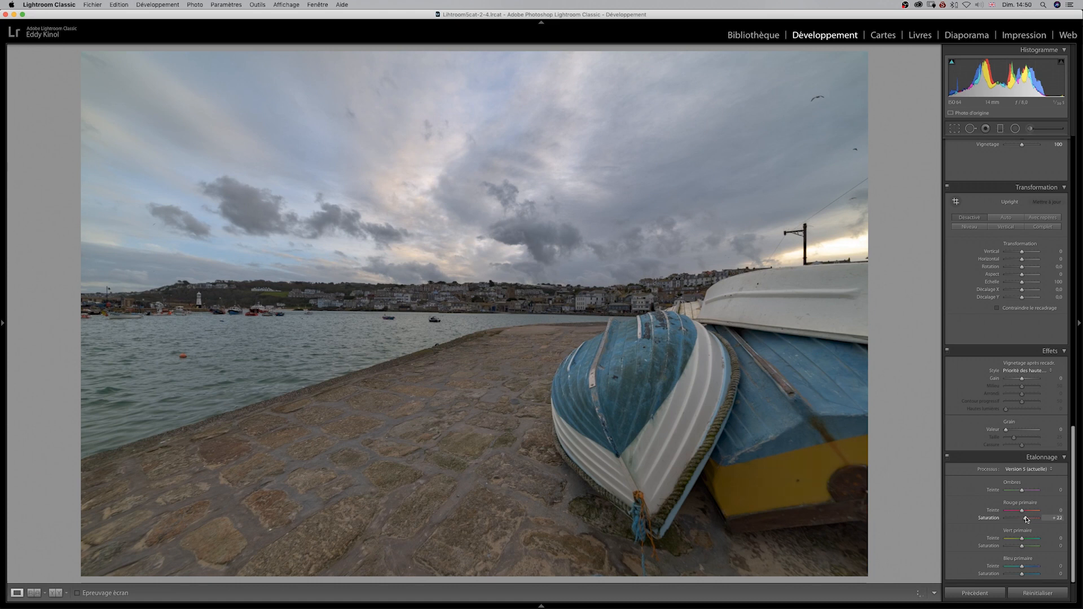
{"action": "left_click_drag", "start_coordinate": [1029, 519], "coordinate": [1027, 519]}
{"action": "left_click_drag", "start_coordinate": [1022, 577], "coordinate": [1027, 576]}
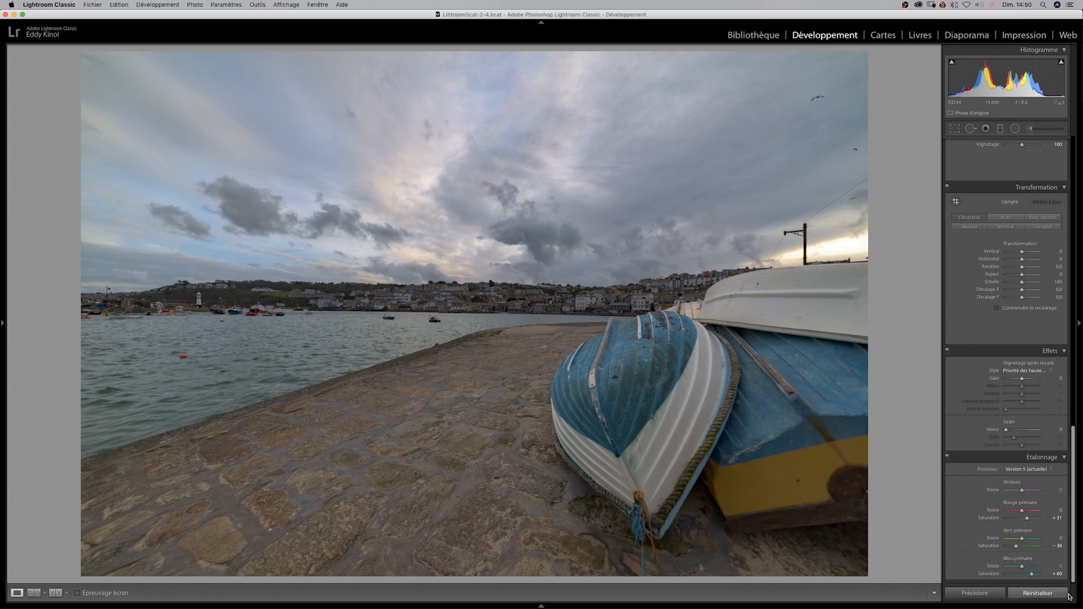
{"action": "left_click", "coordinate": [948, 458]}
Turn on the highlight and shadow clipping warnings and check the bright sky near the lamp post.
{"action": "scroll", "coordinate": [1072, 444], "scroll_direction": "up", "scroll_amount": 15}
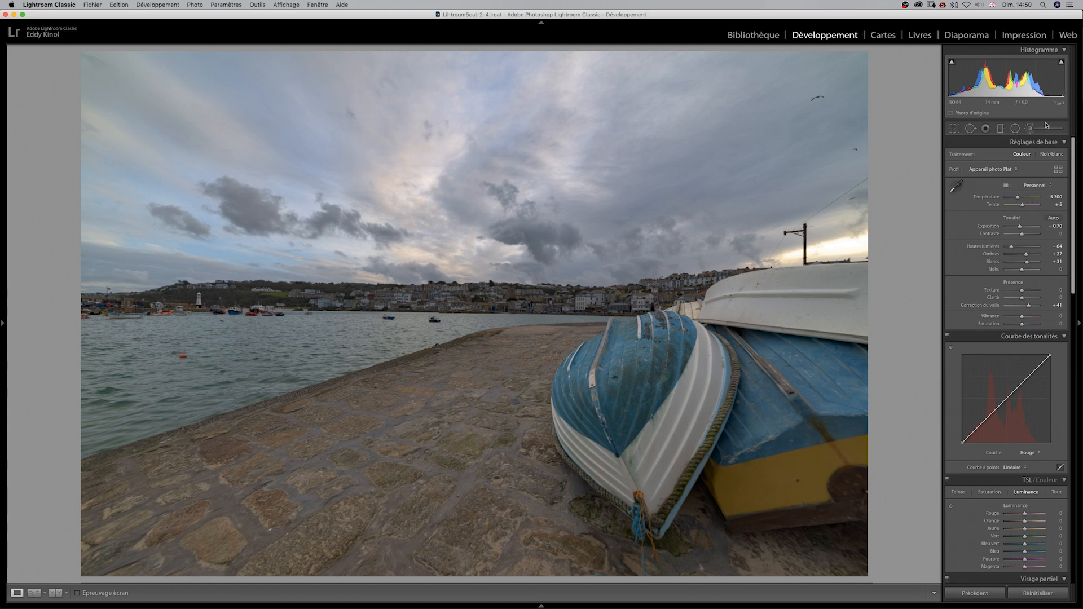
{"action": "left_click", "coordinate": [1062, 62]}
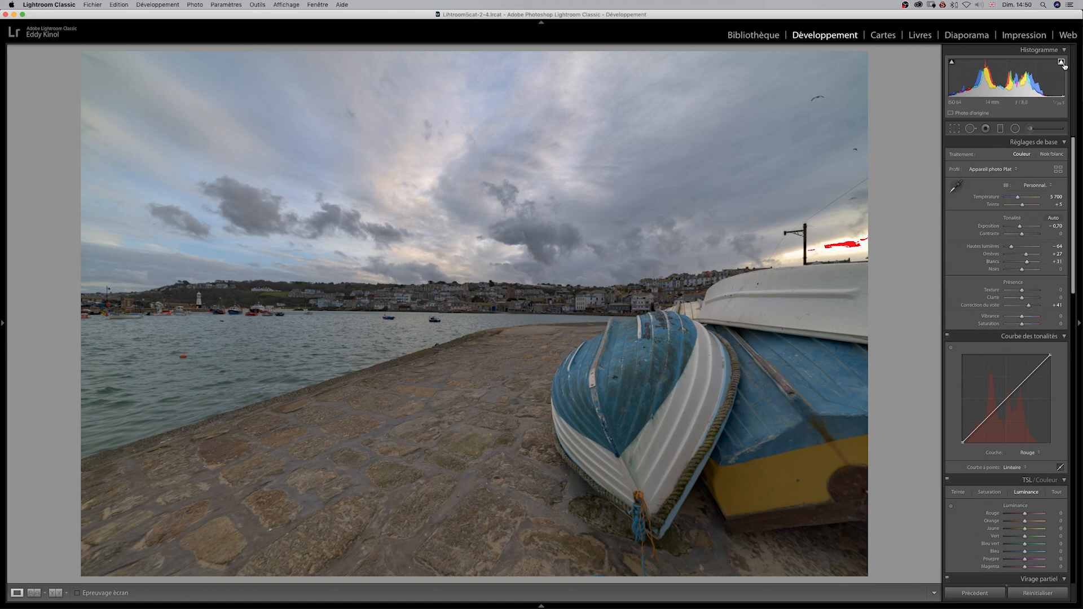
{"action": "left_click", "coordinate": [952, 61]}
{"action": "left_click_drag", "start_coordinate": [825, 253], "coordinate": [850, 261]}
Reduce the clipping with exposure −1.60, highlights −39, shadows +77, whites +6 and blacks +33.
{"action": "left_click_drag", "start_coordinate": [1021, 227], "coordinate": [1017, 228]}
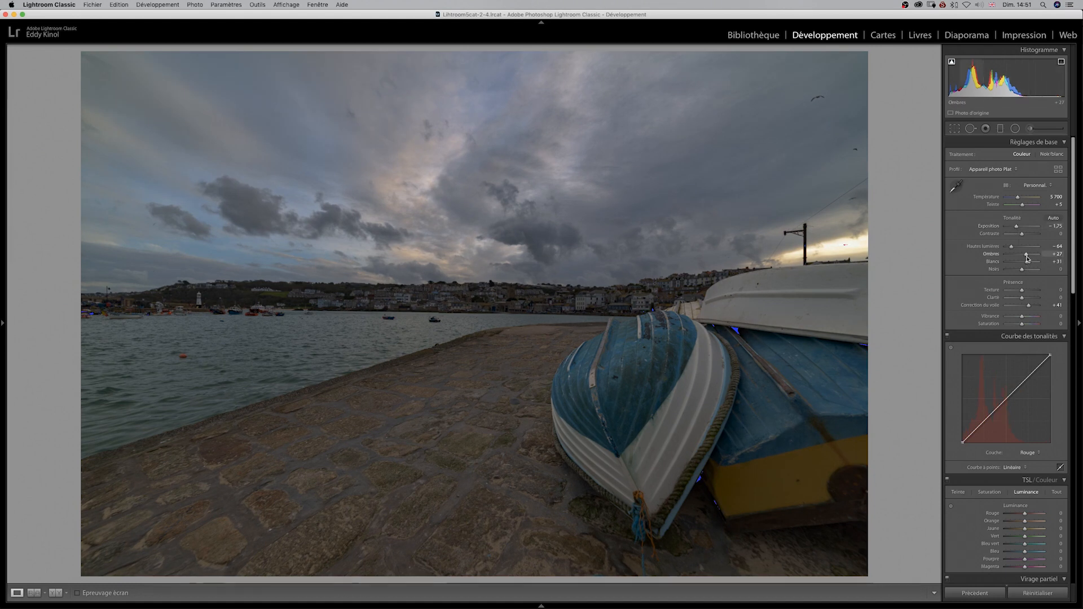
{"action": "mouse_move", "coordinate": [1026, 255]}
{"action": "left_mouse_down"}
{"action": "mouse_move", "coordinate": [1036, 255]}
{"action": "mouse_move", "coordinate": [1024, 270]}
{"action": "mouse_move", "coordinate": [1038, 271]}
{"action": "mouse_move", "coordinate": [1027, 271]}
{"action": "mouse_move", "coordinate": [1016, 229]}
{"action": "mouse_move", "coordinate": [1024, 262]}
{"action": "left_mouse_up"}
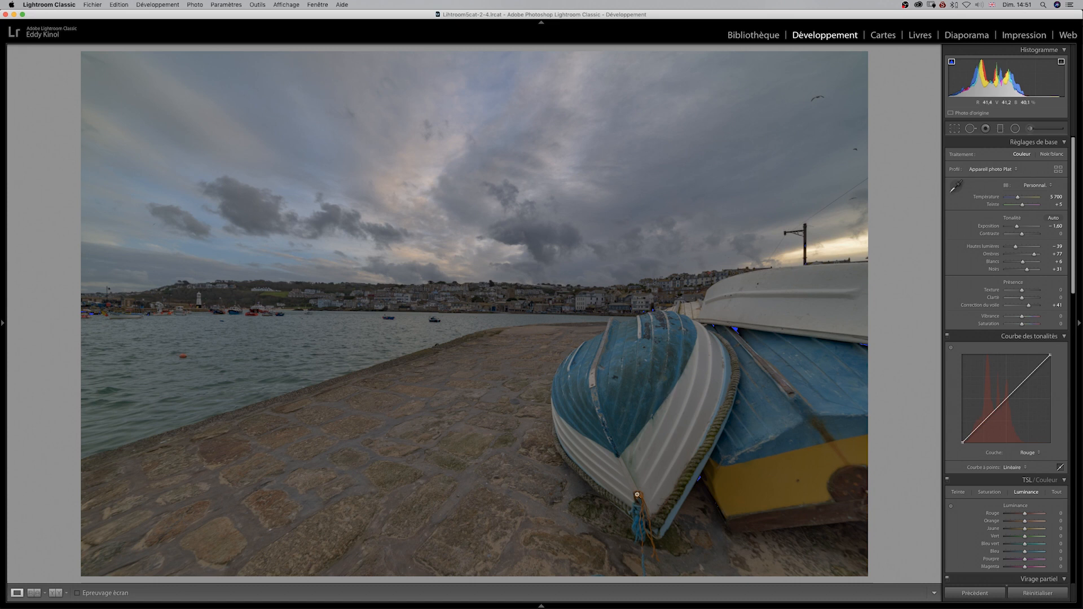
{"action": "mouse_move", "coordinate": [952, 64]}
{"action": "left_mouse_down"}
{"action": "mouse_move", "coordinate": [966, 71]}
{"action": "mouse_move", "coordinate": [953, 64]}
{"action": "left_mouse_up"}
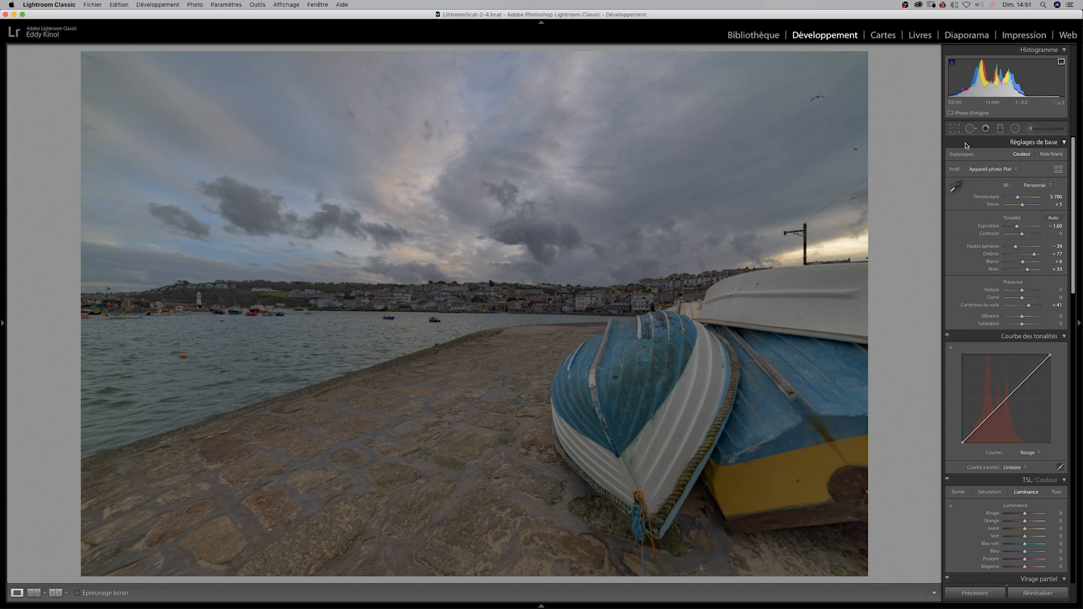
Draw an inverted radial filter over the front blue-and-white boat and center it on the hull.
{"action": "left_click", "coordinate": [954, 129]}
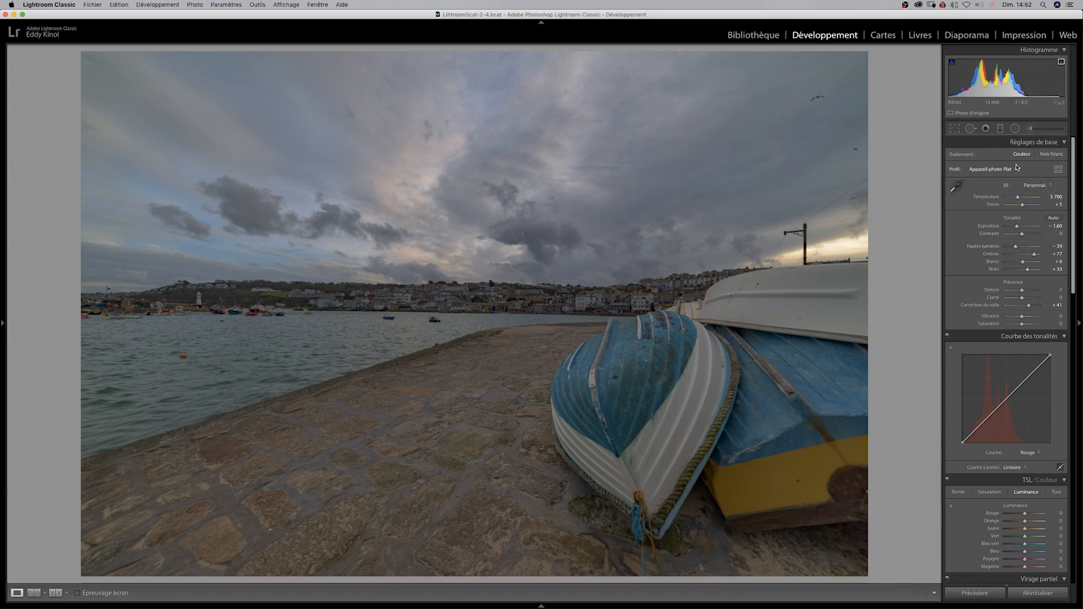
{"action": "left_click", "coordinate": [1015, 128]}
{"action": "left_click_drag", "start_coordinate": [623, 364], "coordinate": [698, 433]}
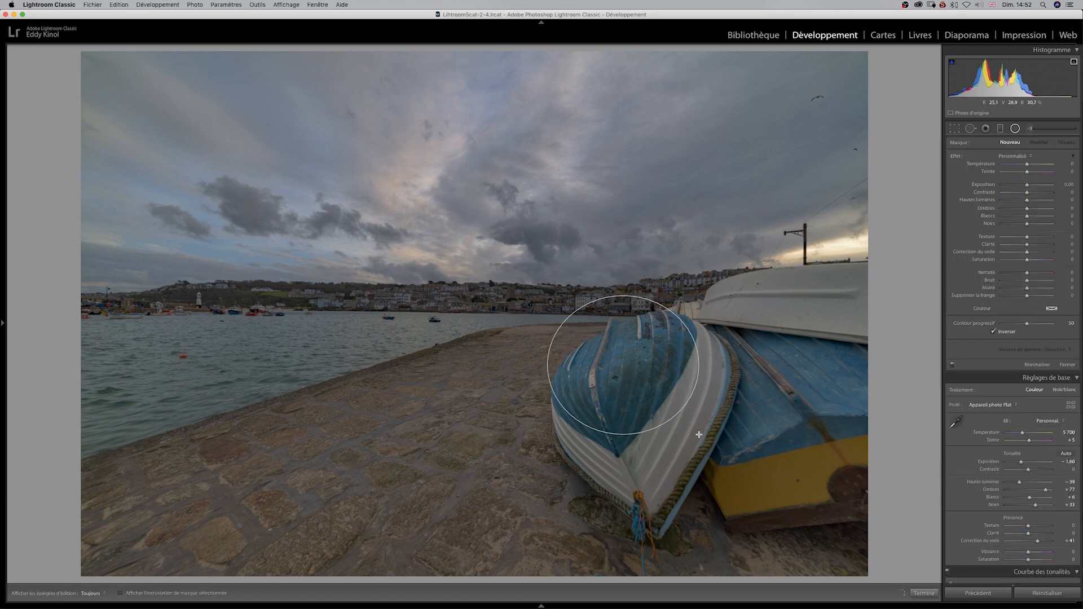
{"action": "left_click_drag", "start_coordinate": [617, 360], "coordinate": [632, 404]}
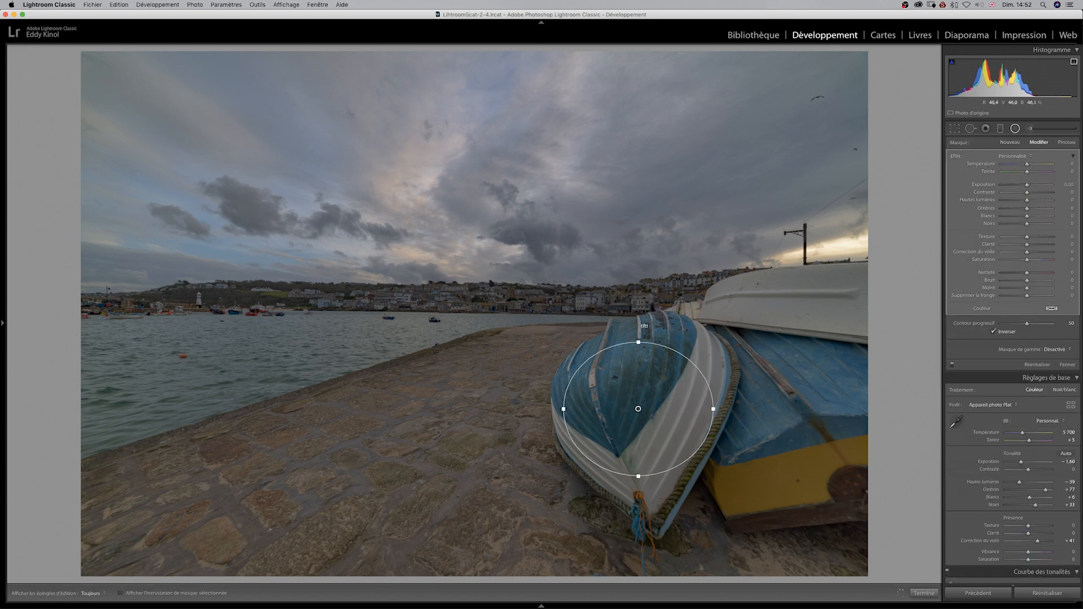
{"action": "key", "text": "Escape"}
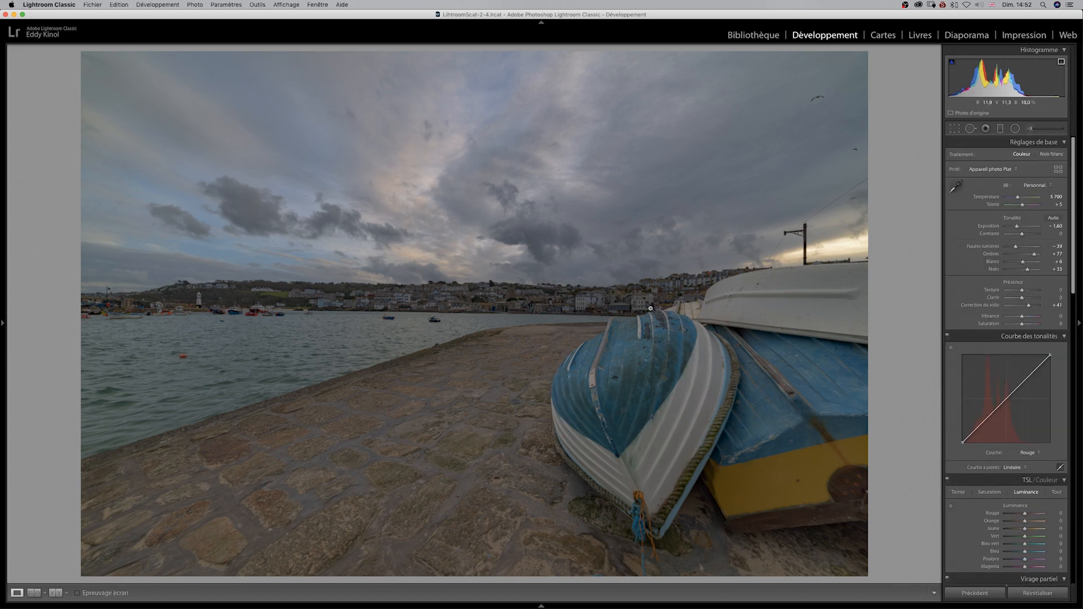
Stretch the boat's radial filter vertically to cover the hull and set its feather to 74.
{"action": "left_click", "coordinate": [1015, 129]}
{"action": "left_click", "coordinate": [636, 408]}
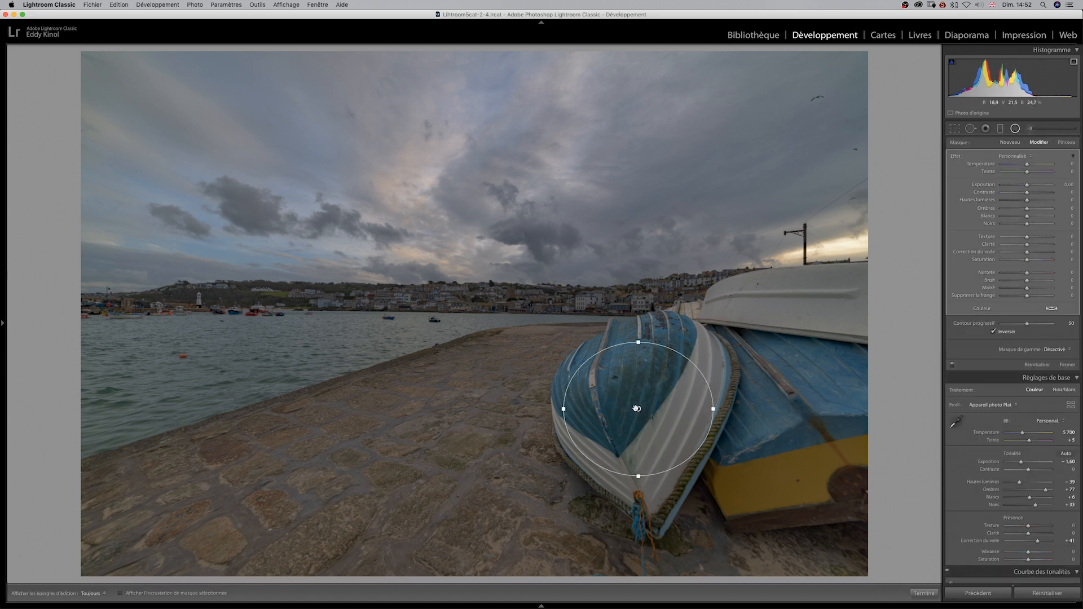
{"action": "left_click_drag", "start_coordinate": [635, 342], "coordinate": [638, 315]}
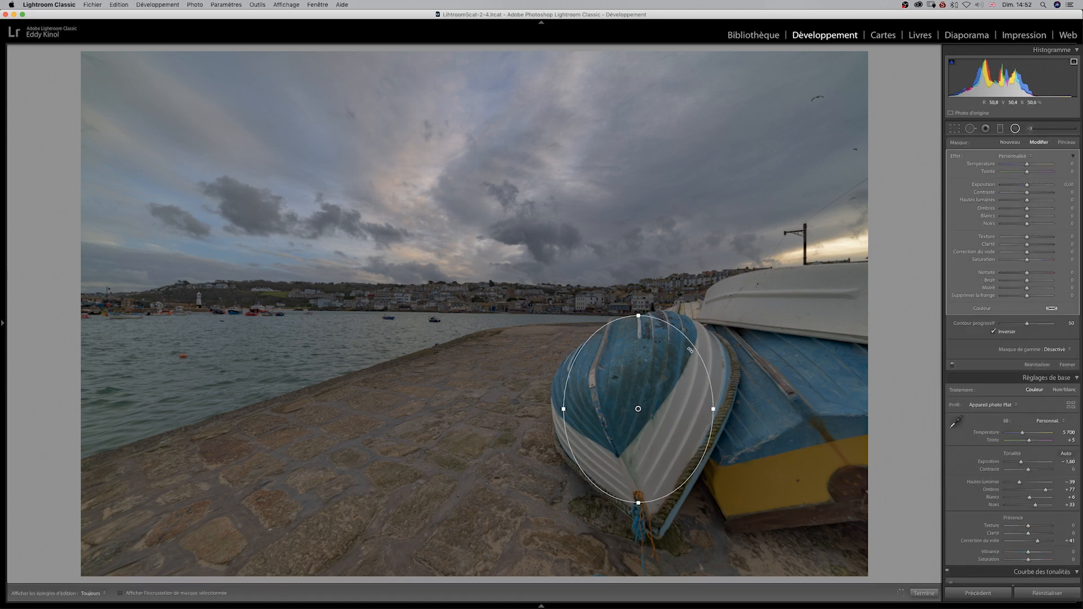
{"action": "type", "text": "74"}
{"action": "key", "text": "Return"}
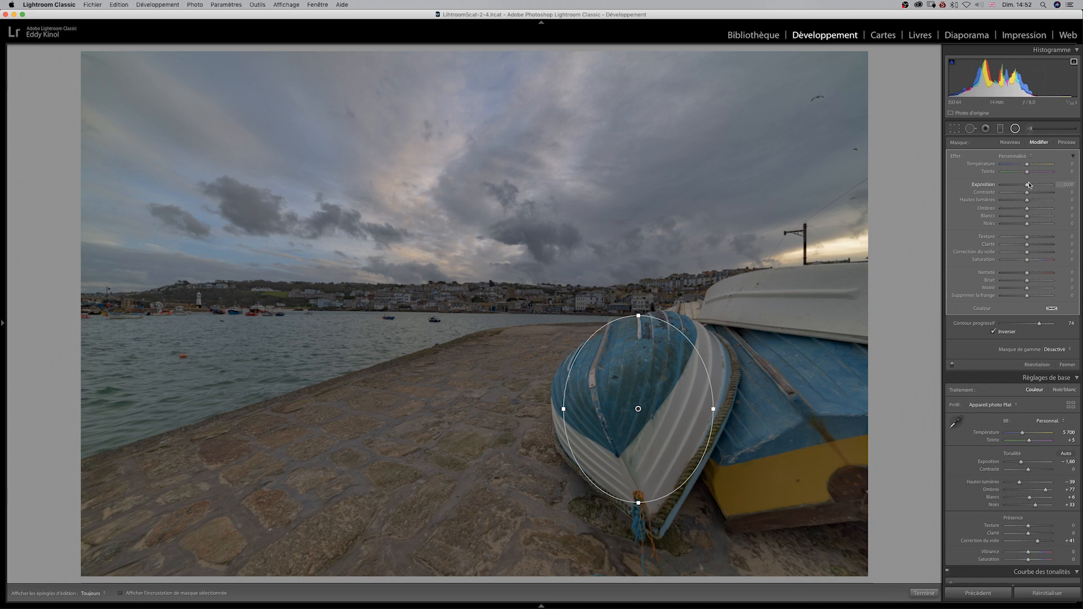
Set the radial filter's exposure to 0.69, strongly raise its texture, and inspect the boat's hull up close.
{"action": "left_click_drag", "start_coordinate": [1029, 185], "coordinate": [1032, 185]}
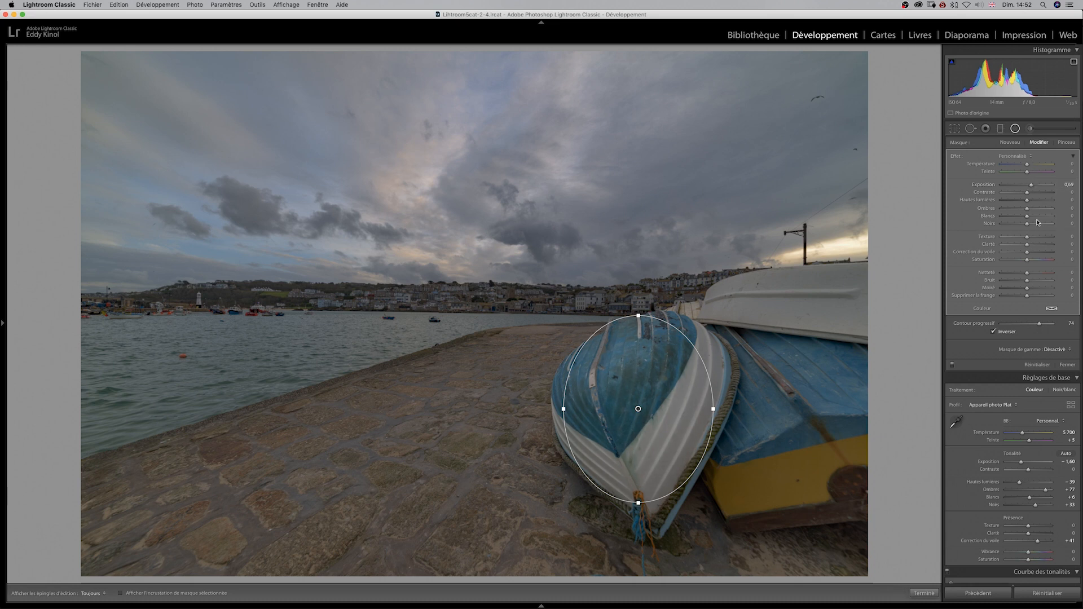
{"action": "left_click_drag", "start_coordinate": [1027, 237], "coordinate": [1051, 238]}
{"action": "left_click_drag", "start_coordinate": [658, 385], "coordinate": [660, 385]}
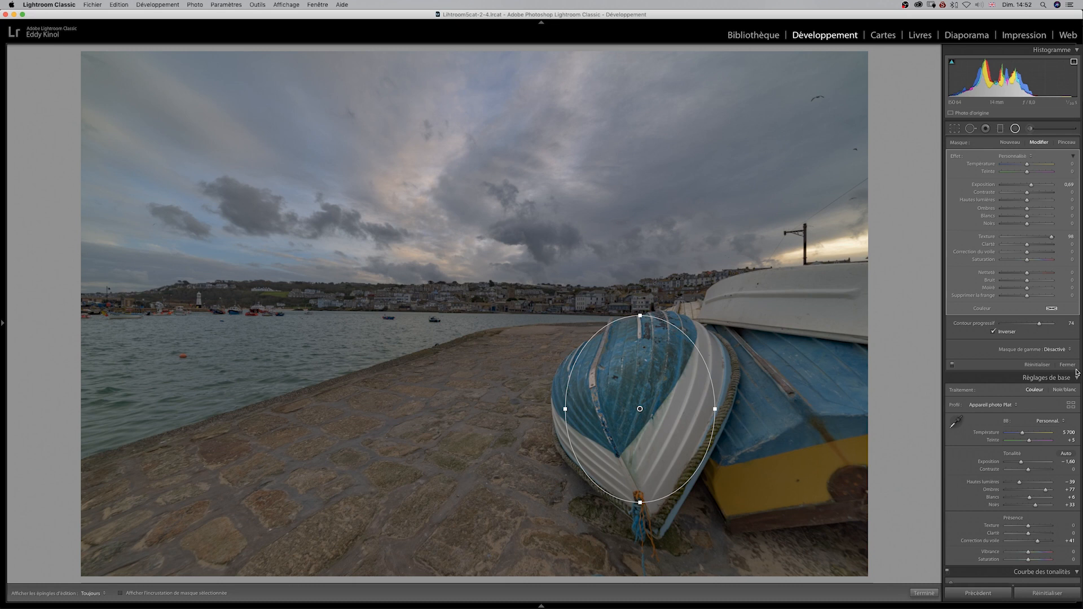
{"action": "key", "text": "shift+m"}
{"action": "left_click", "coordinate": [660, 402]}
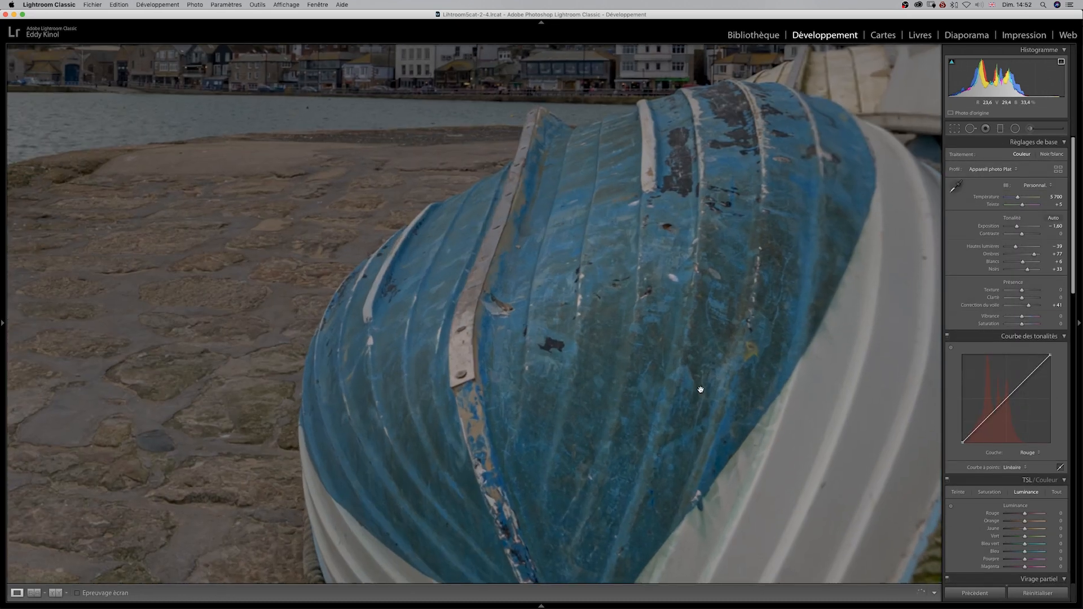
Reset the texture in the boat's radial filter, try clarity at 100 instead, and reset the clarity.
{"action": "left_click_drag", "start_coordinate": [660, 370], "coordinate": [658, 292]}
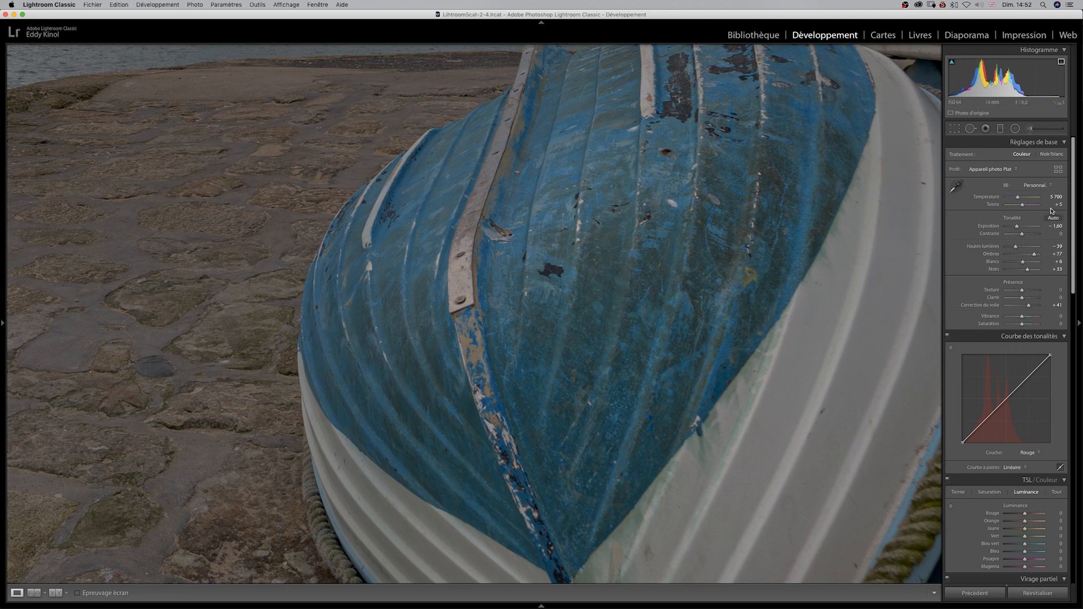
{"action": "left_click", "coordinate": [1015, 128]}
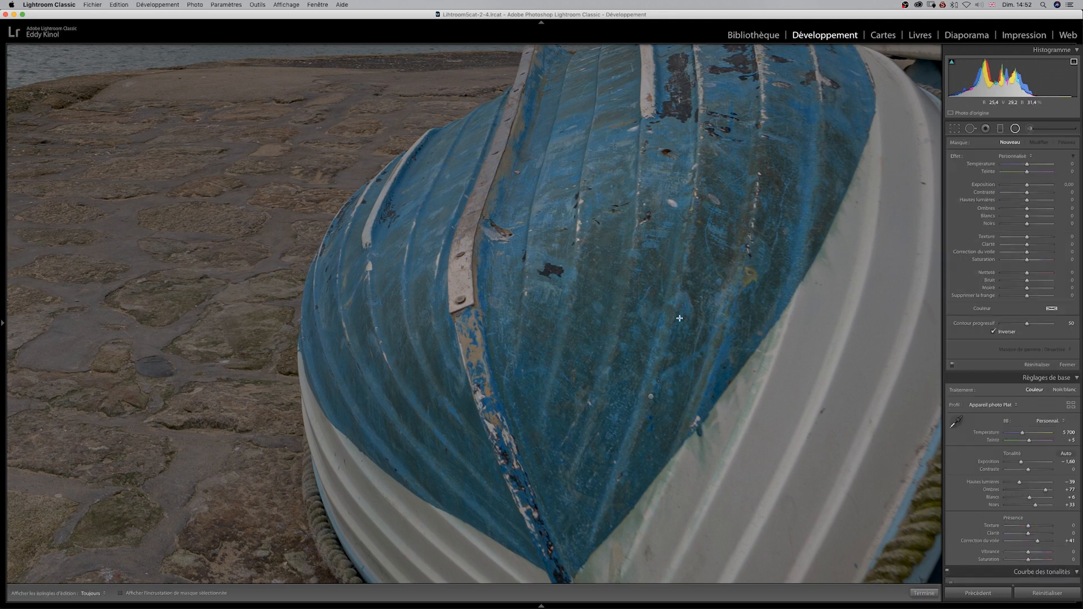
{"action": "left_click_drag", "start_coordinate": [653, 403], "coordinate": [948, 29]}
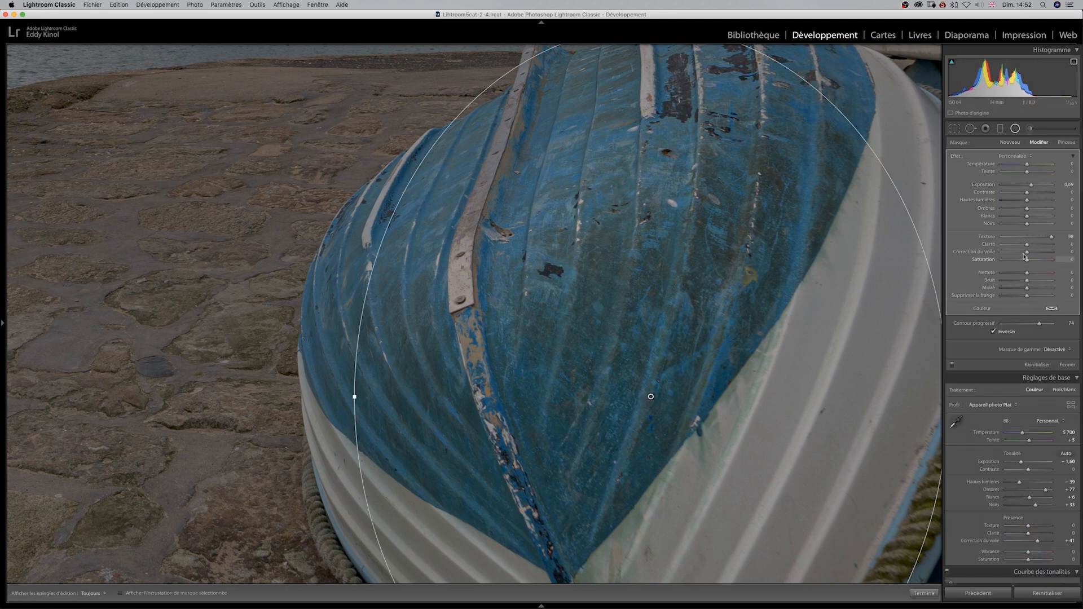
{"action": "double_click", "coordinate": [990, 237]}
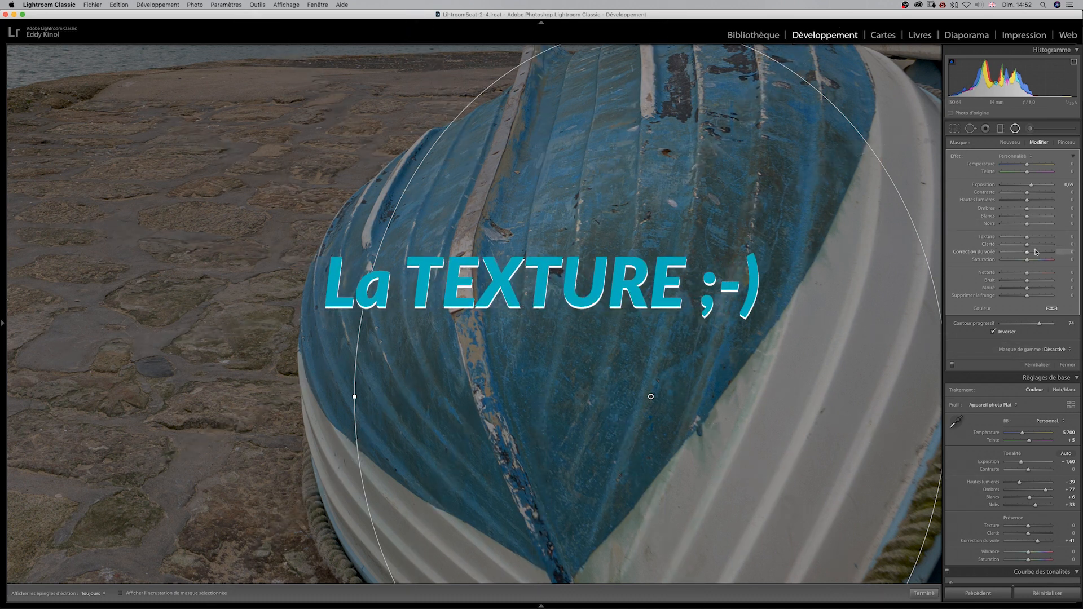
{"action": "left_click_drag", "start_coordinate": [1034, 245], "coordinate": [1053, 244]}
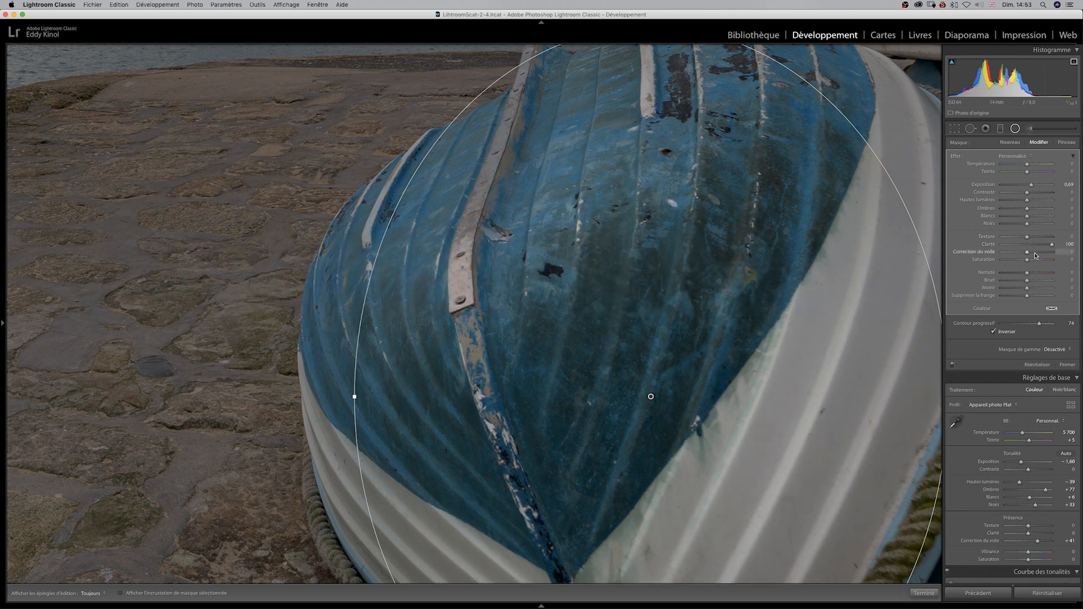
{"action": "double_click", "coordinate": [990, 246]}
Try texture at 100 in the boat's radial filter, reset it, and close the filter.
{"action": "left_click_drag", "start_coordinate": [1050, 240], "coordinate": [1059, 245]}
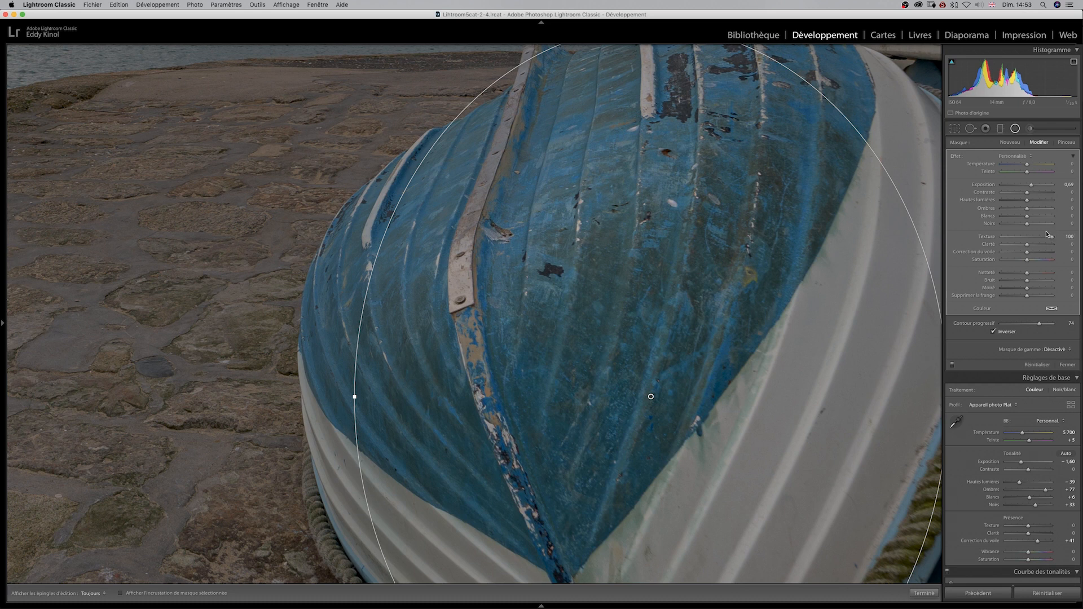
{"action": "double_click", "coordinate": [1010, 240]}
{"action": "left_click", "coordinate": [1066, 365]}
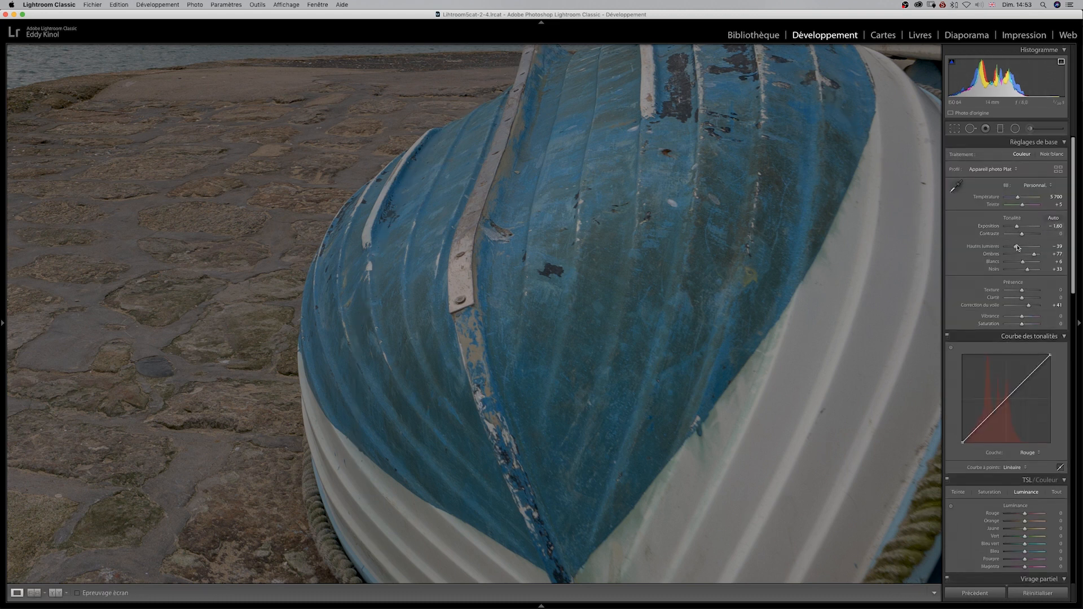
Try a global texture of +100 on the whole photo and reset it.
{"action": "left_click_drag", "start_coordinate": [1025, 292], "coordinate": [1043, 291]}
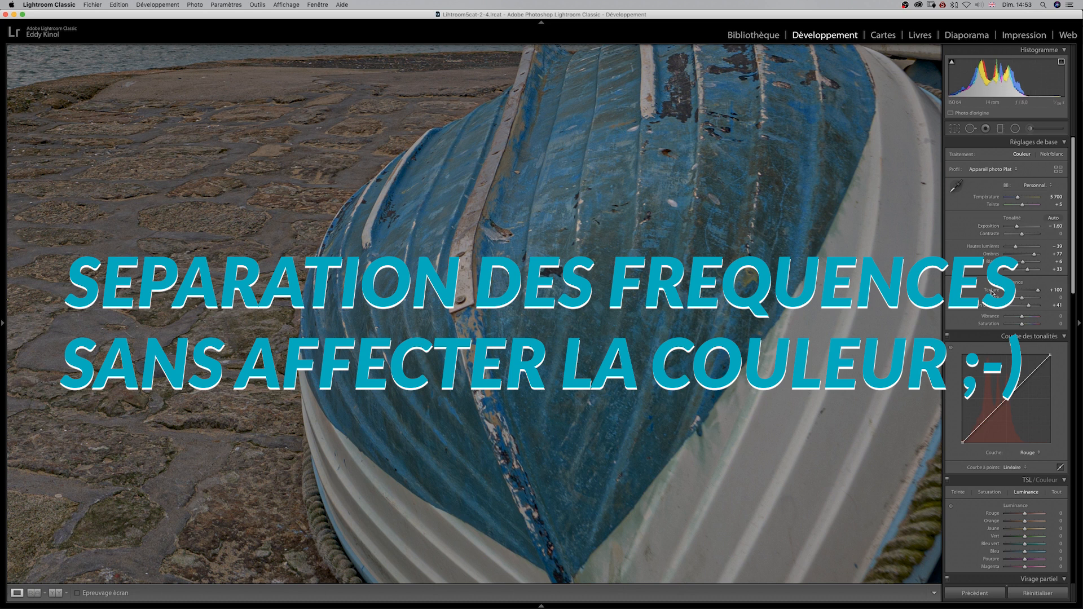
{"action": "mouse_move", "coordinate": [1036, 290]}
{"action": "left_mouse_down"}
{"action": "mouse_move", "coordinate": [1022, 294]}
{"action": "mouse_move", "coordinate": [1039, 292]}
{"action": "left_mouse_up"}
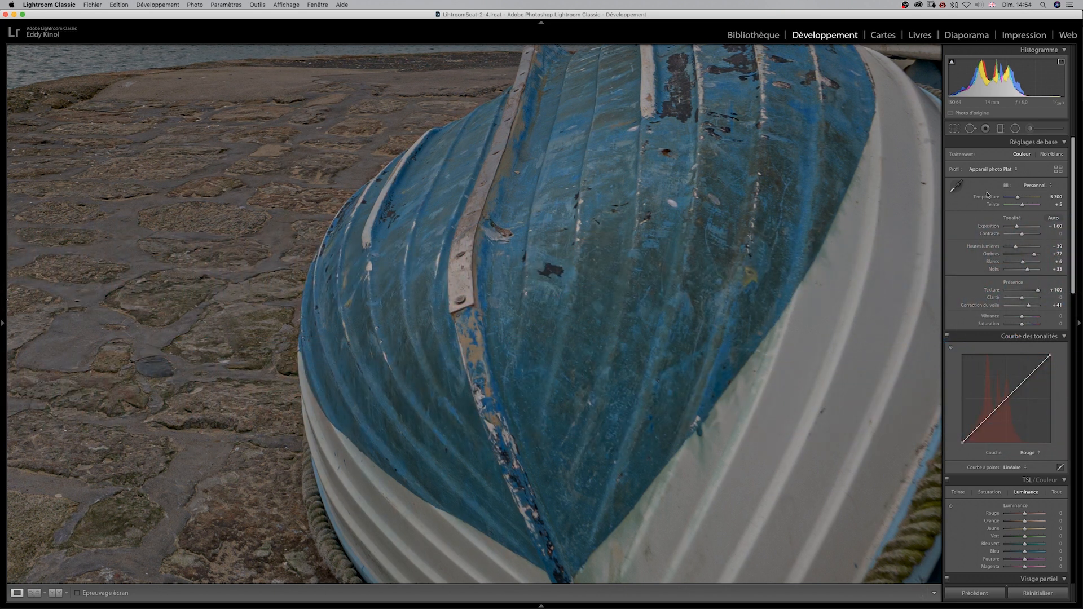
{"action": "double_click", "coordinate": [996, 290]}
Try a global clarity of +100 on the whole photo and reset it.
{"action": "left_click_drag", "start_coordinate": [1022, 298], "coordinate": [1048, 299]}
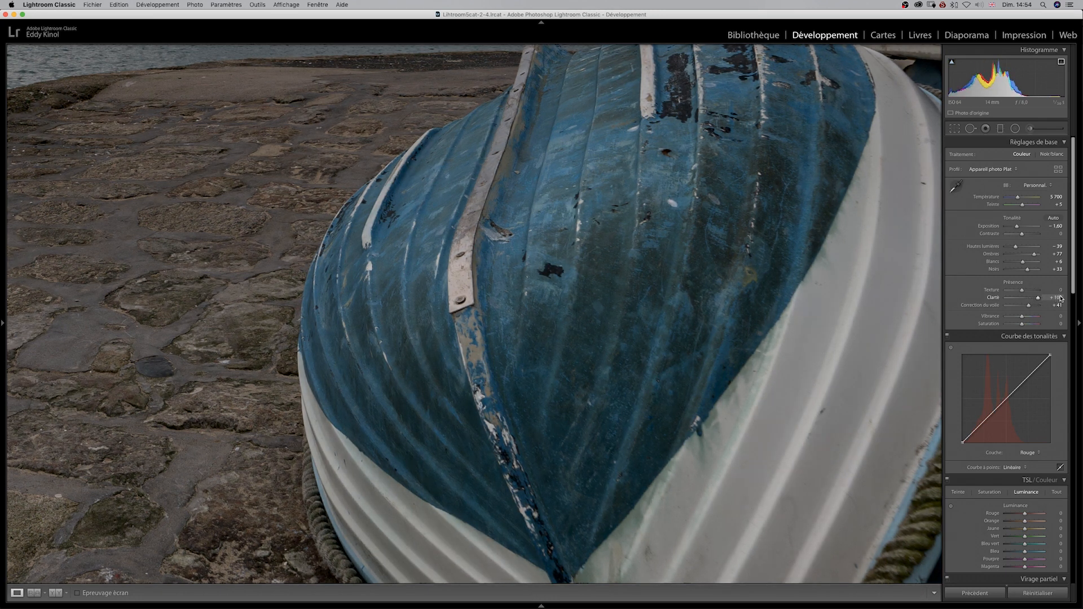
{"action": "double_click", "coordinate": [995, 299]}
{"action": "key", "text": "super+z"}
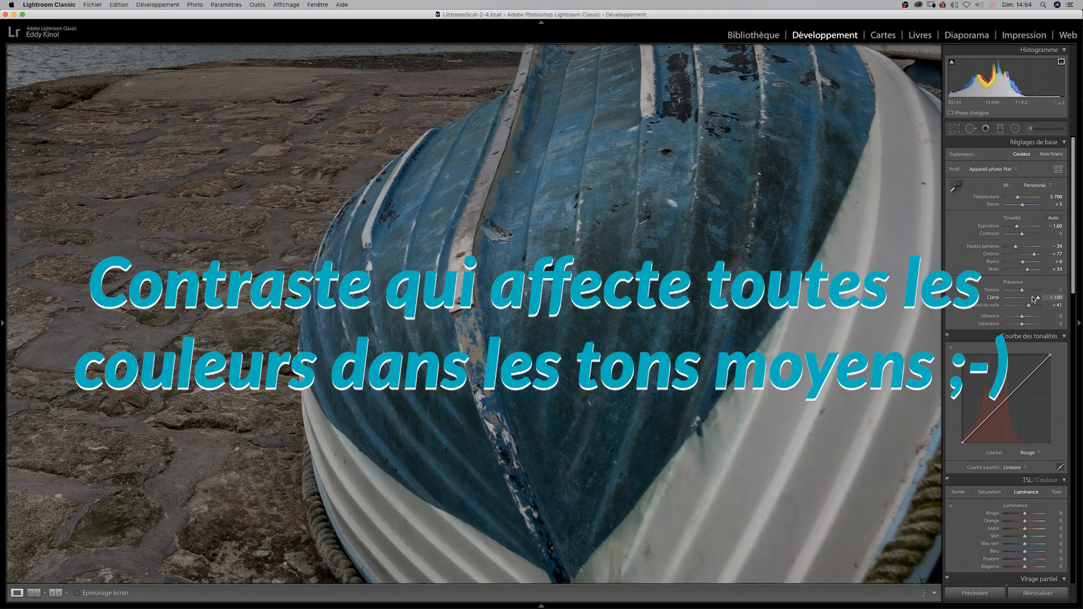
{"action": "double_click", "coordinate": [994, 299]}
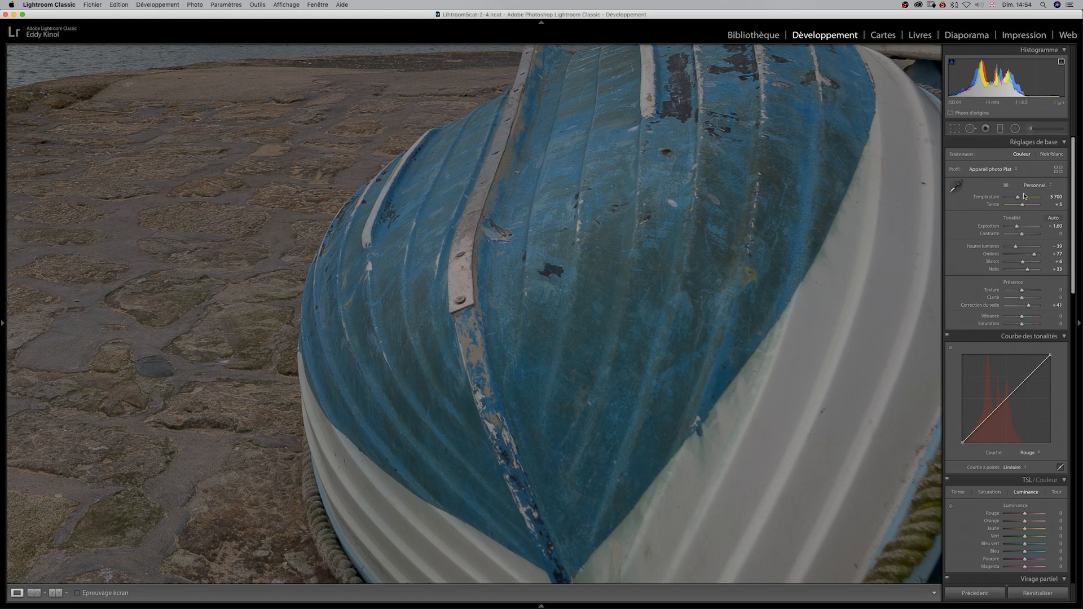
Set the boat's radial filter to texture 100 and clarity 51, and close the filter.
{"action": "left_click", "coordinate": [1011, 130]}
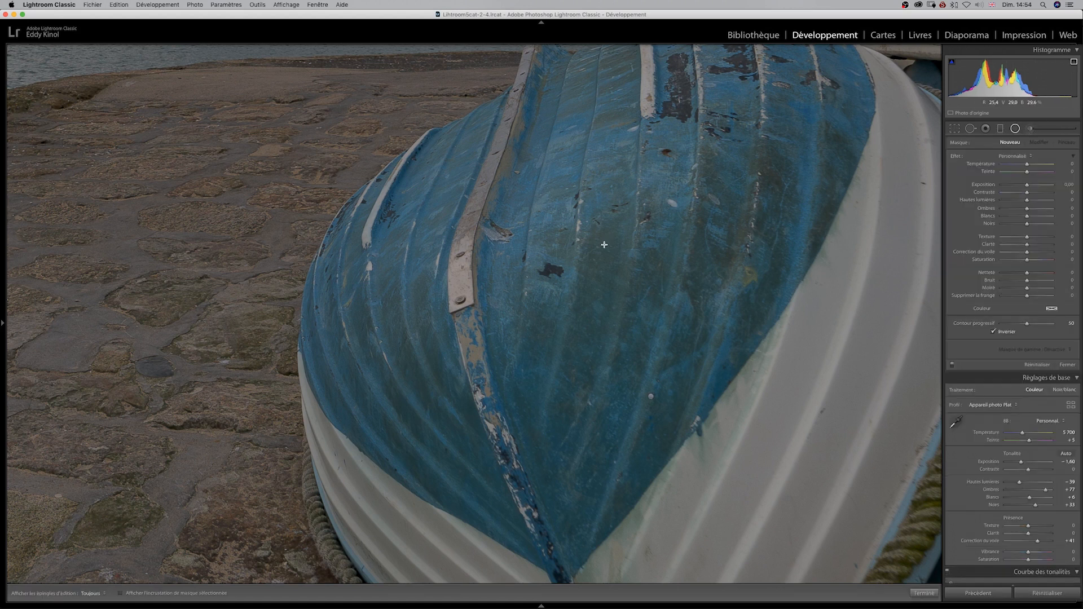
{"action": "left_click", "coordinate": [647, 397]}
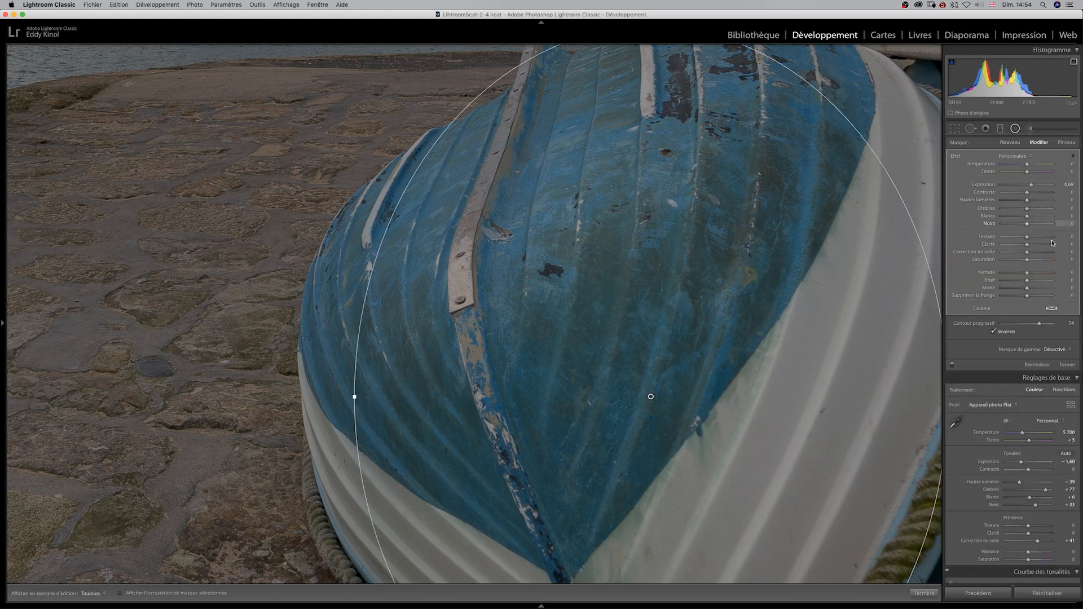
{"action": "left_click_drag", "start_coordinate": [1027, 238], "coordinate": [1053, 237]}
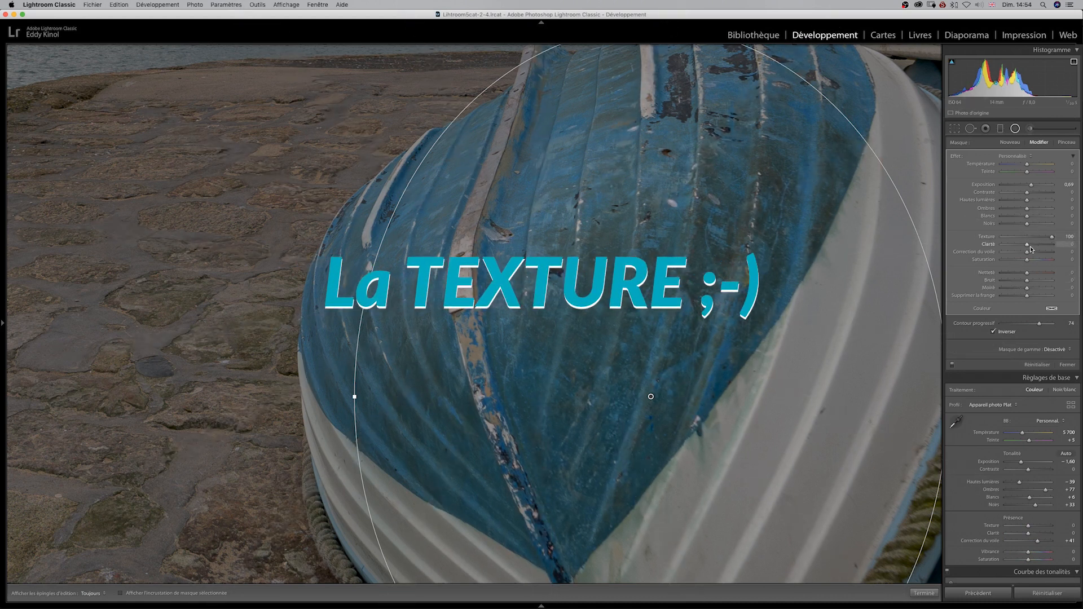
{"action": "left_click_drag", "start_coordinate": [1028, 246], "coordinate": [1037, 249]}
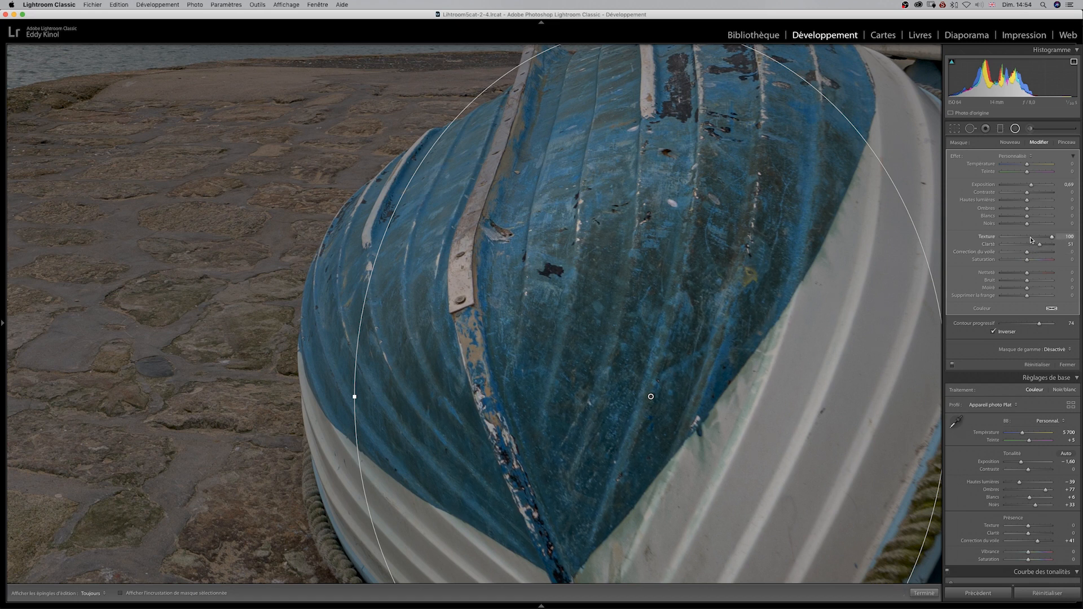
{"action": "left_click", "coordinate": [1067, 365]}
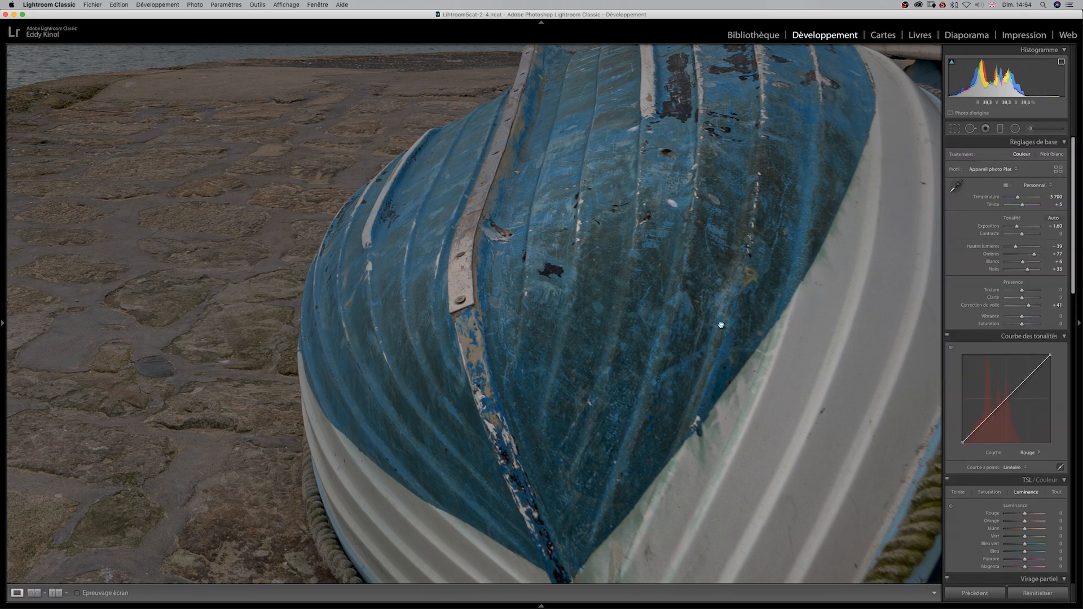
Compare the whole photo with the radial filter effect switched off and on.
{"action": "left_click", "coordinate": [672, 292]}
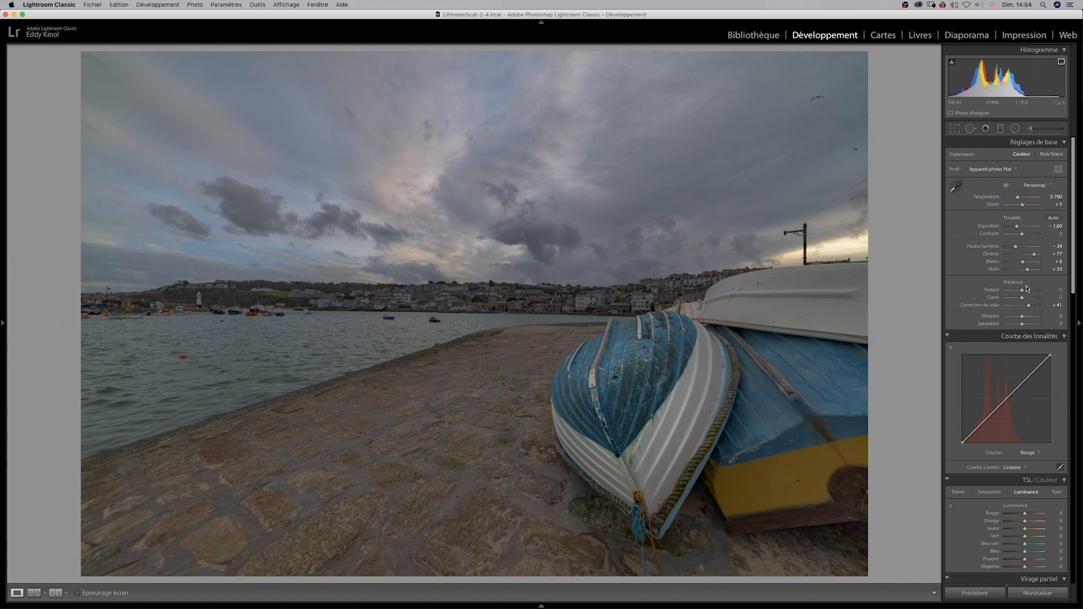
{"action": "left_click", "coordinate": [1015, 128]}
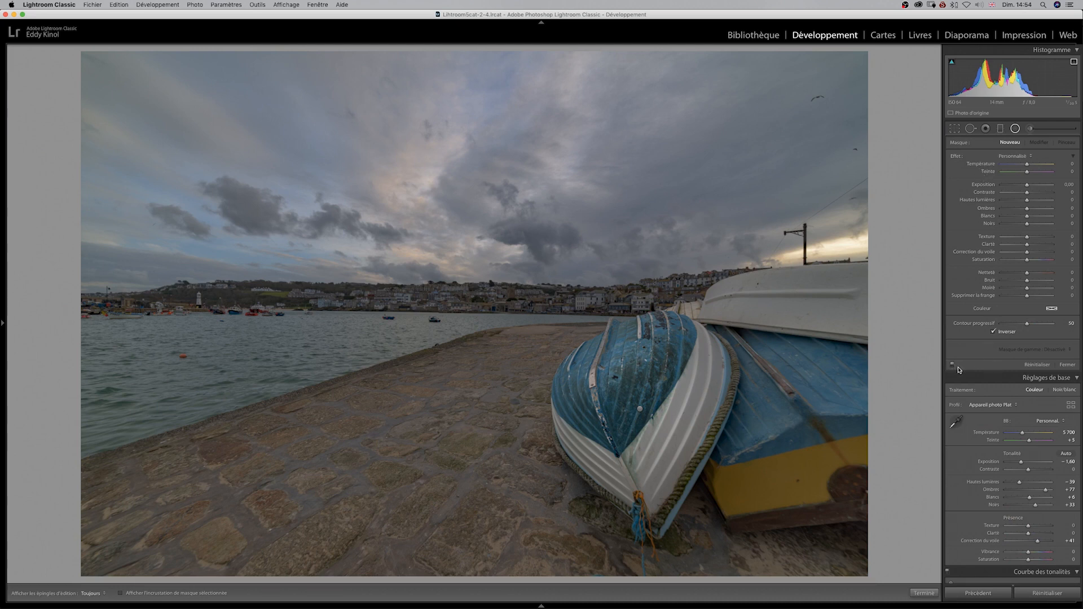
{"action": "left_click", "coordinate": [953, 365]}
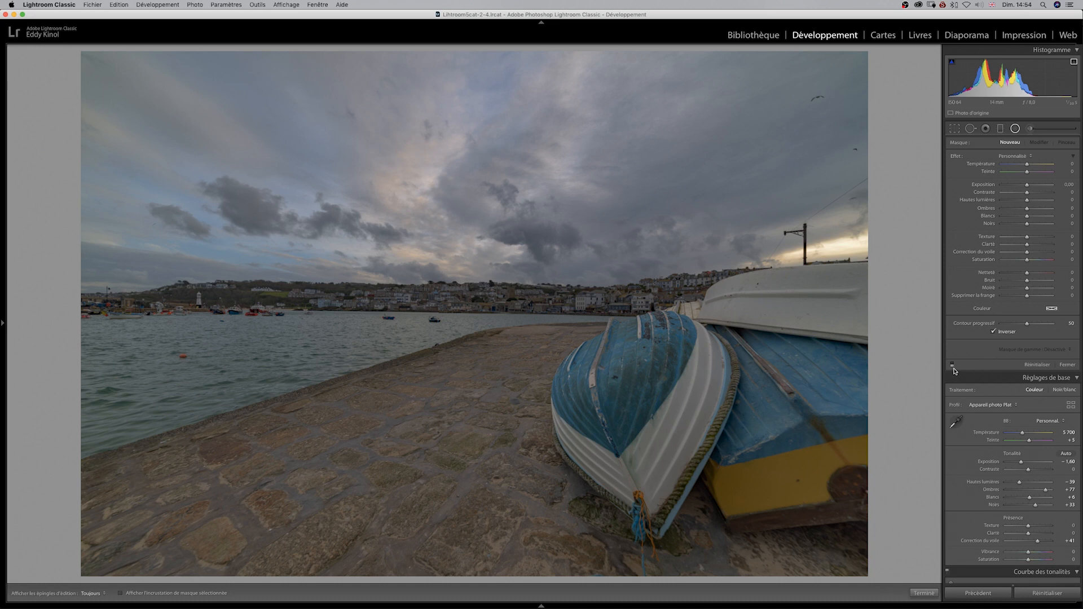
{"action": "left_click", "coordinate": [952, 367]}
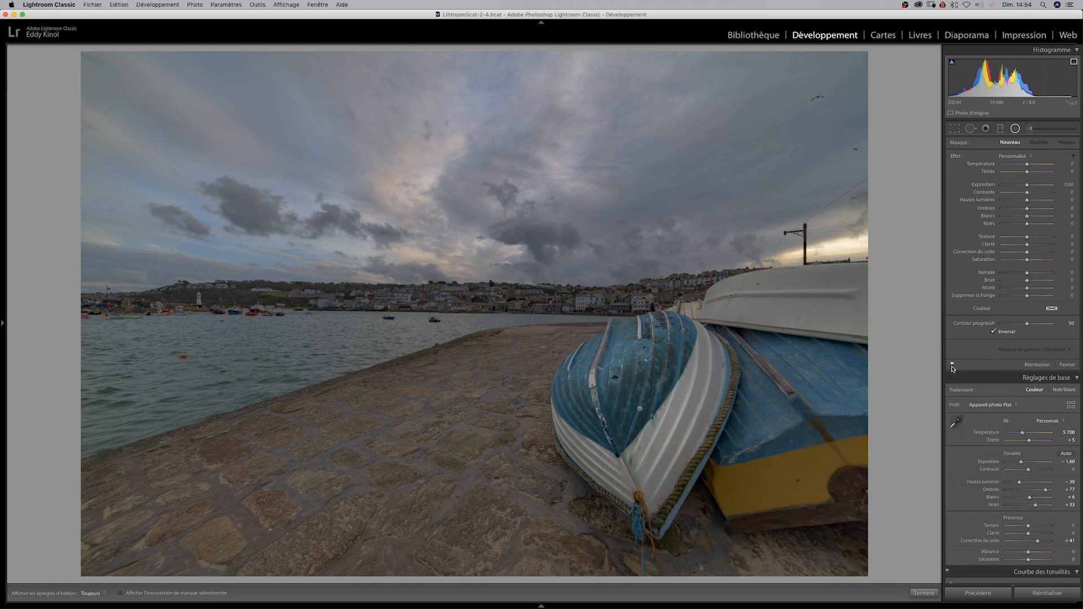
{"action": "left_click", "coordinate": [952, 365]}
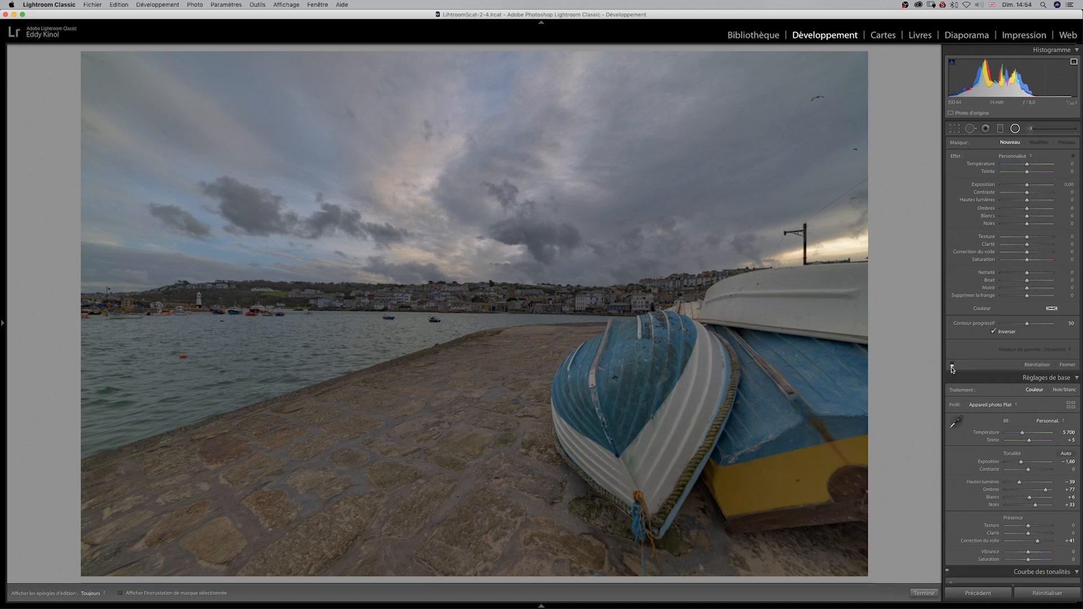
{"action": "left_click", "coordinate": [952, 366]}
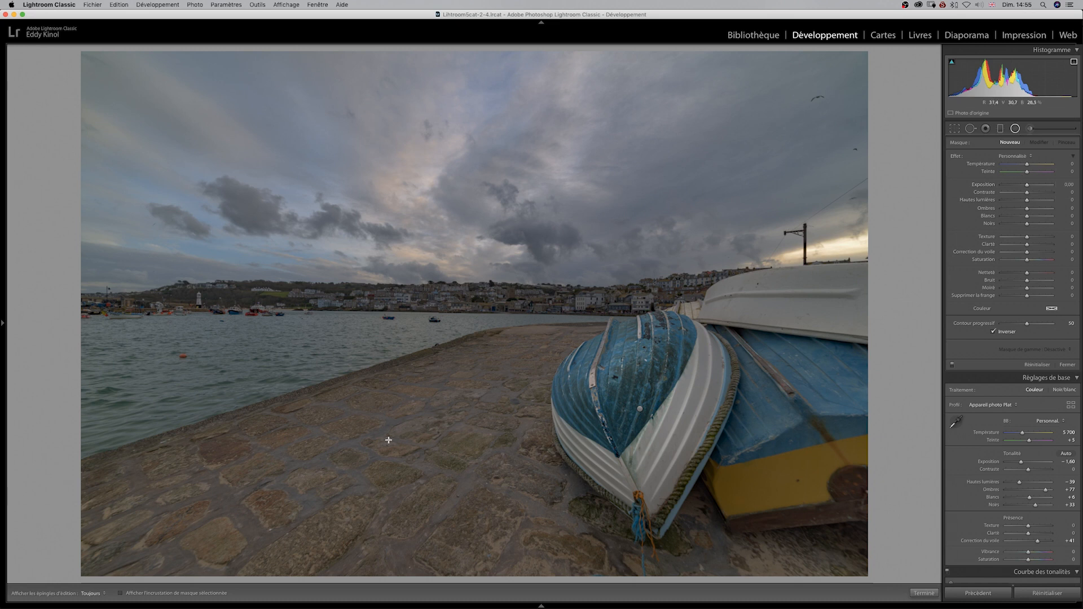
Duplicate the boat's radial filter onto the paved quay, and rotate and enlarge the copy to follow the quay's edge.
{"action": "left_click", "coordinate": [640, 408]}
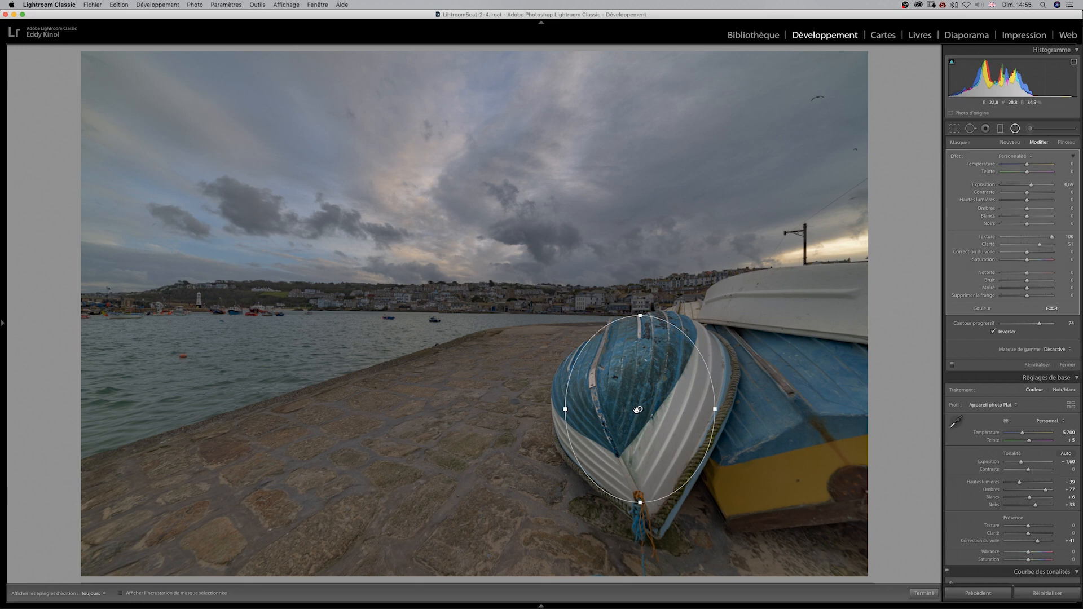
{"action": "left_click_drag", "start_coordinate": [629, 411], "coordinate": [324, 511]}
{"action": "left_click_drag", "start_coordinate": [323, 411], "coordinate": [470, 410]}
{"action": "left_click_drag", "start_coordinate": [280, 448], "coordinate": [262, 420]}
{"action": "left_click_drag", "start_coordinate": [470, 411], "coordinate": [534, 365]}
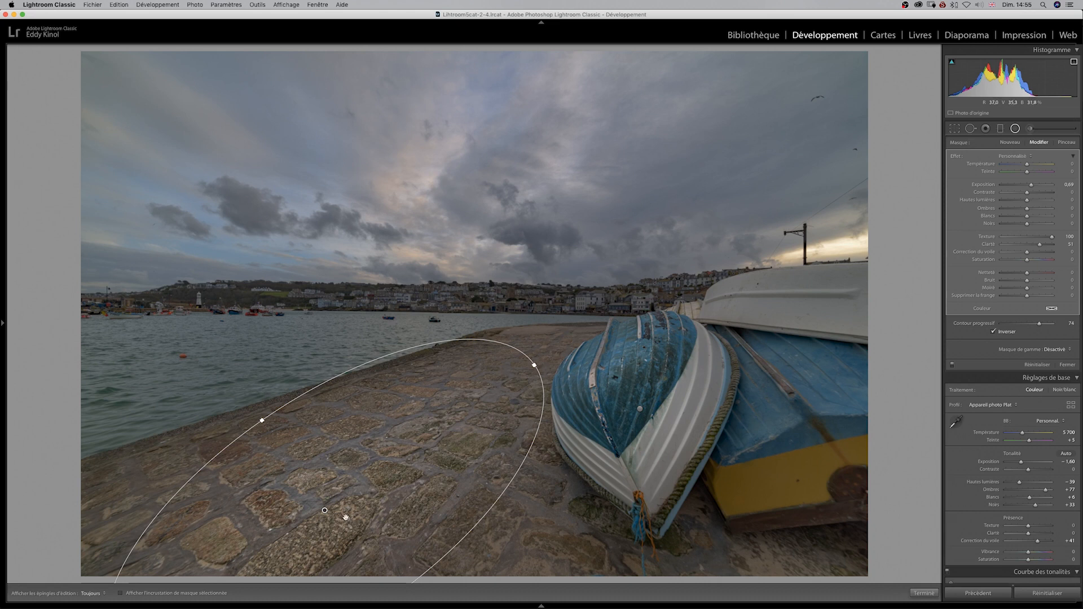
Reposition and rotate the quay's radial filter to cover the paving stones between the water and the front boat.
{"action": "left_click_drag", "start_coordinate": [324, 509], "coordinate": [336, 519]}
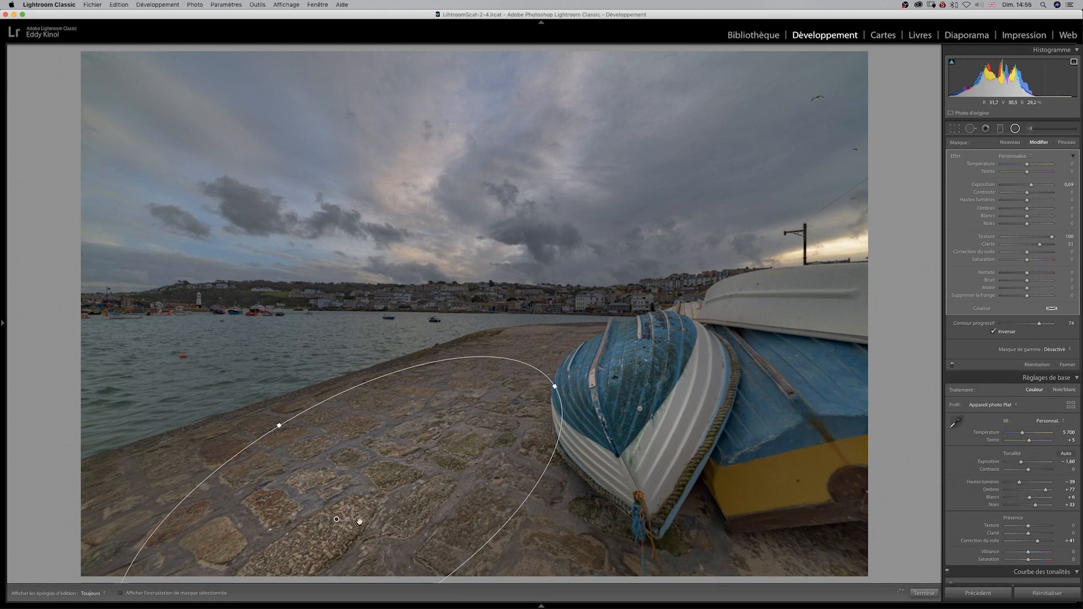
{"action": "mouse_move", "coordinate": [336, 519]}
{"action": "left_mouse_down"}
{"action": "mouse_move", "coordinate": [325, 502]}
{"action": "mouse_move", "coordinate": [315, 523]}
{"action": "left_mouse_up"}
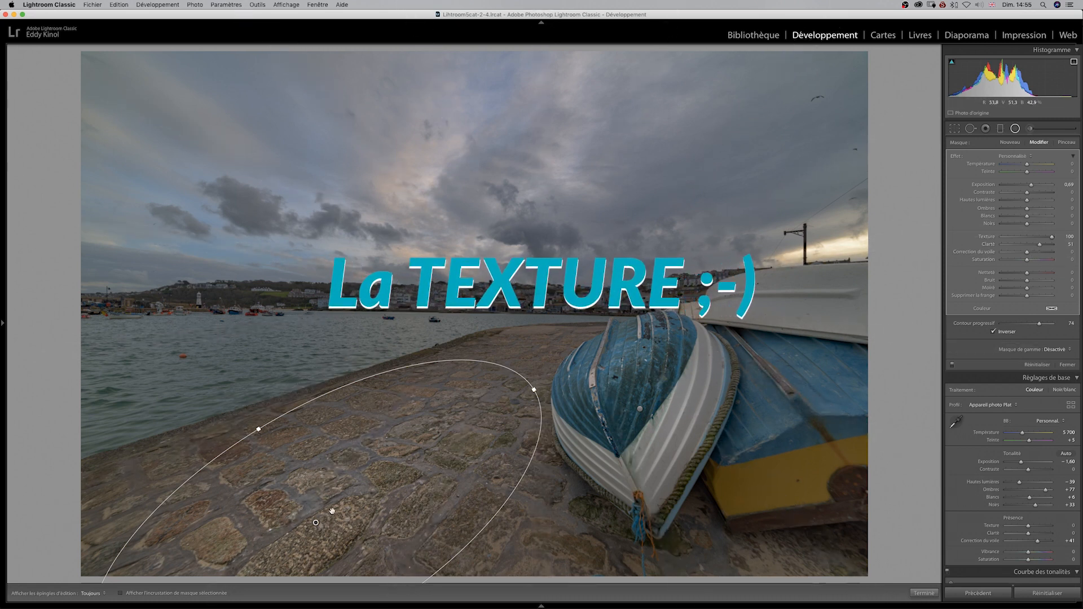
{"action": "left_click_drag", "start_coordinate": [318, 521], "coordinate": [308, 496]}
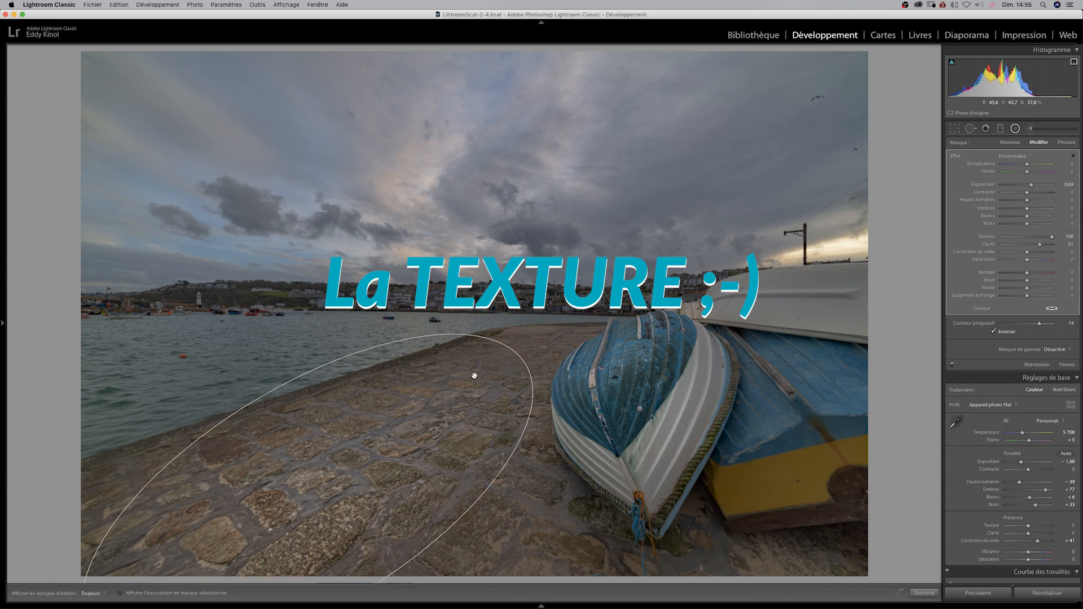
{"action": "left_click_drag", "start_coordinate": [531, 359], "coordinate": [546, 390]}
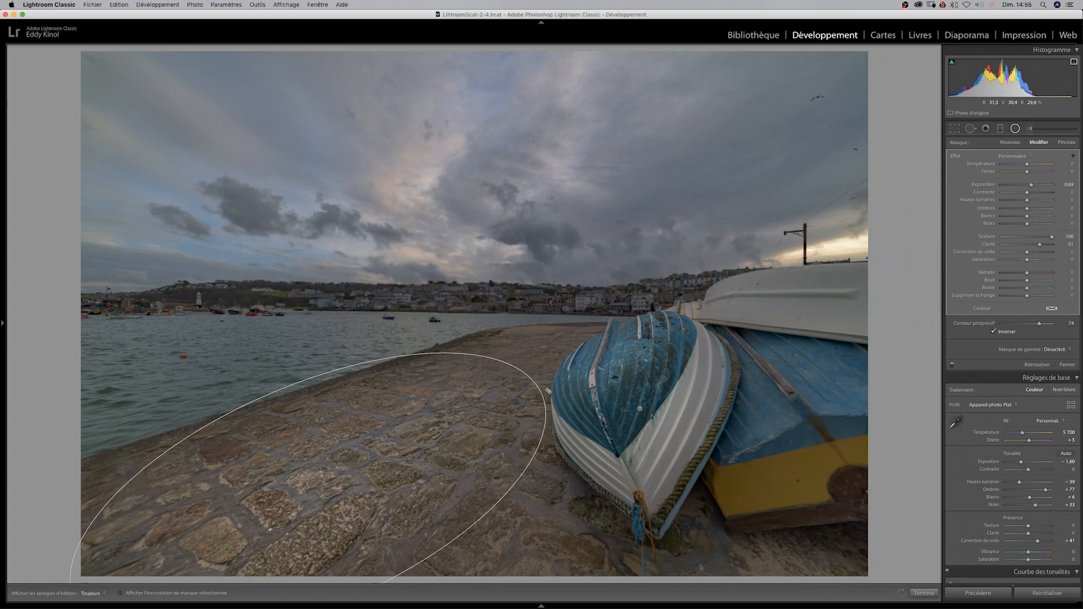
{"action": "left_click_drag", "start_coordinate": [307, 491], "coordinate": [338, 482]}
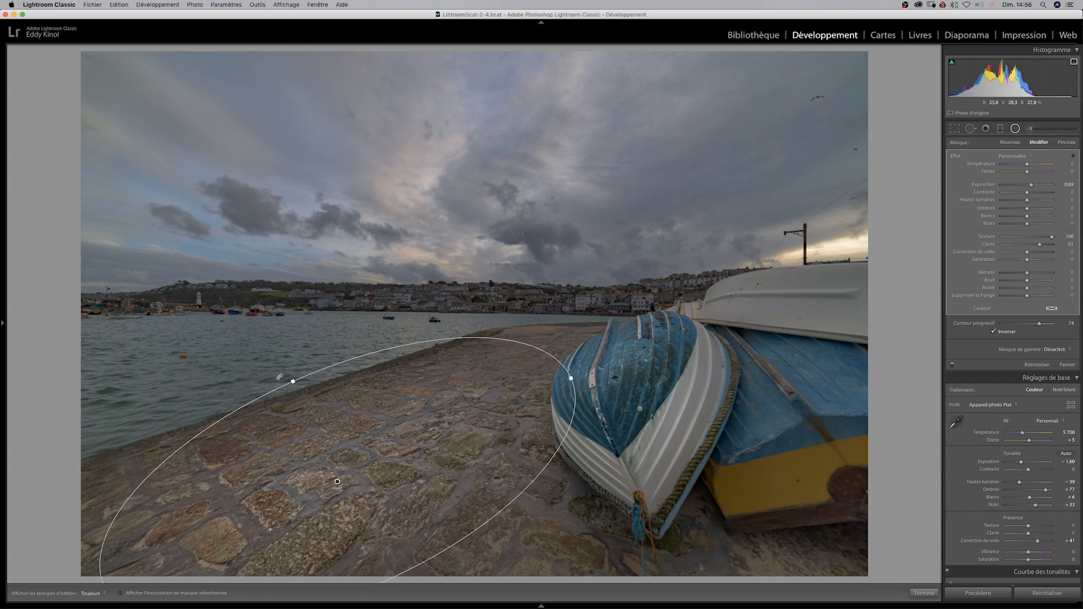
Narrow the quay's radial filter and tilt it flatter, with feather 68 and exposure 1.11.
{"action": "left_click_drag", "start_coordinate": [293, 382], "coordinate": [299, 396]}
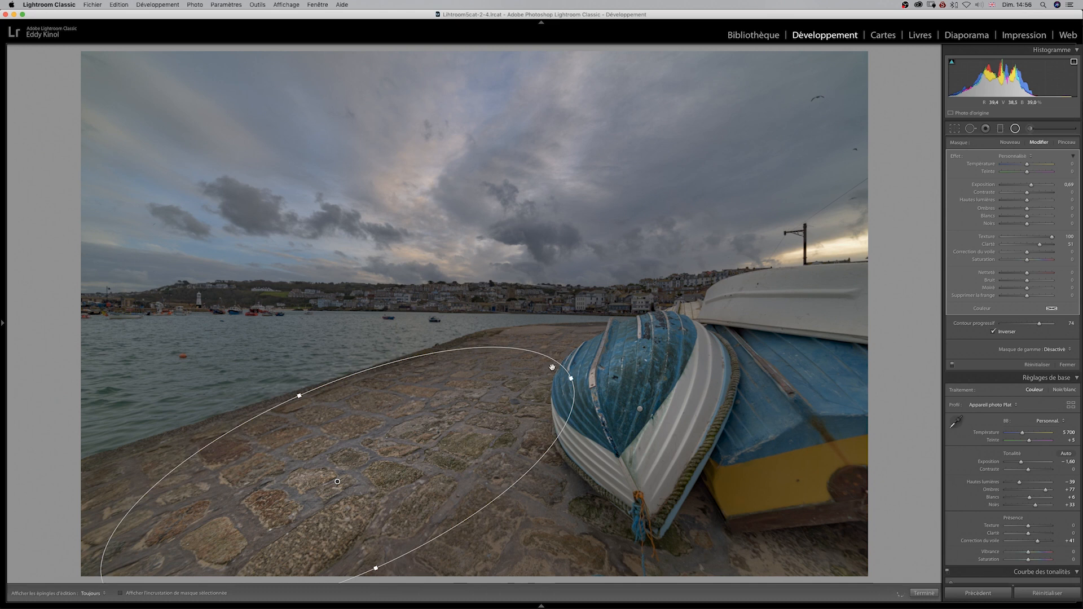
{"action": "left_click_drag", "start_coordinate": [581, 374], "coordinate": [584, 382]}
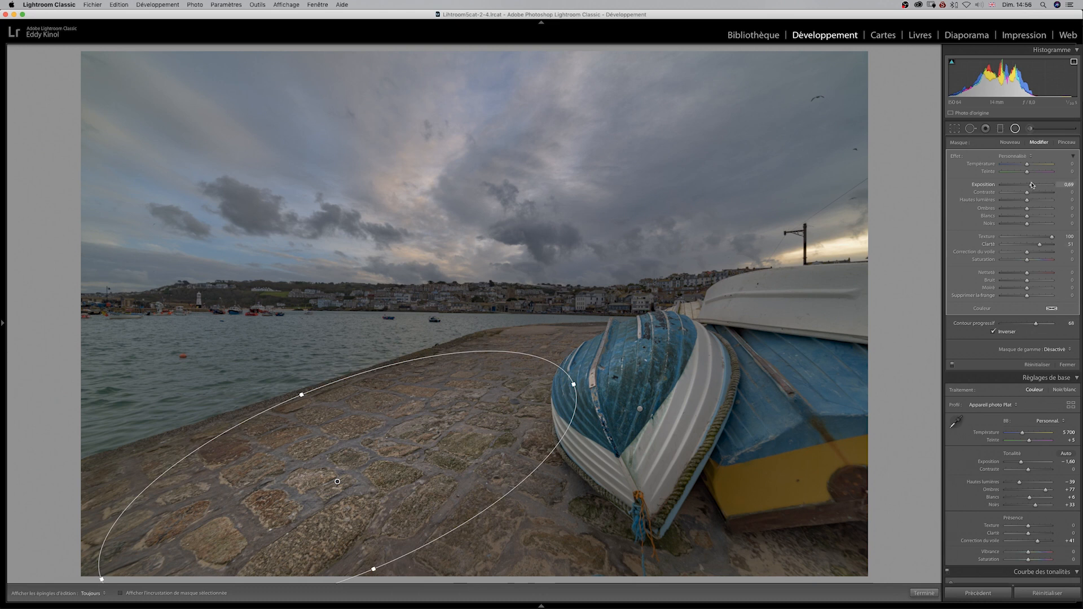
{"action": "left_click_drag", "start_coordinate": [1031, 185], "coordinate": [1035, 186]}
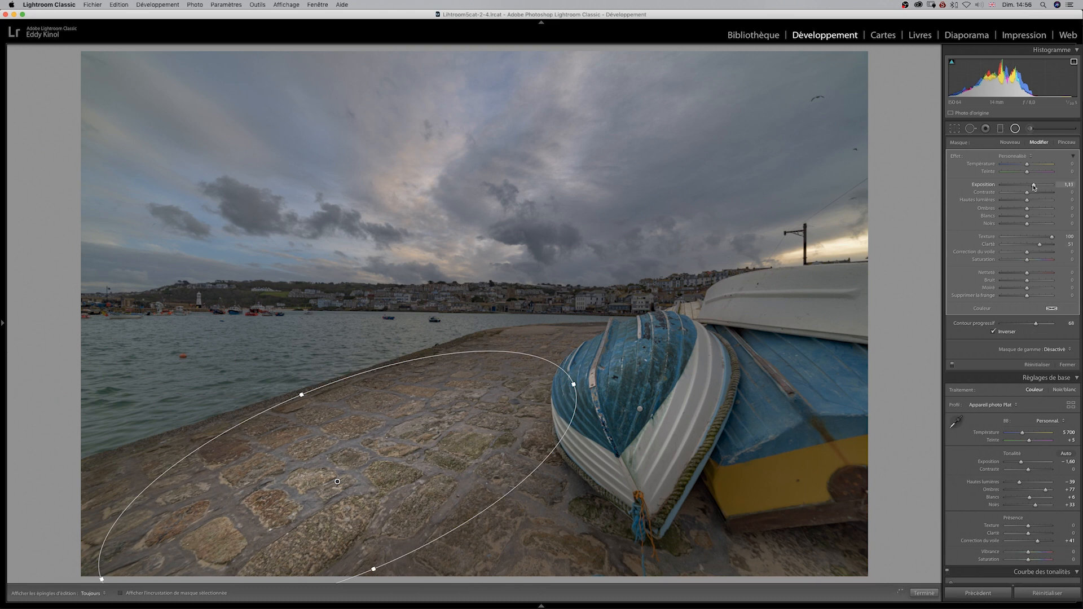
{"action": "left_click_drag", "start_coordinate": [579, 382], "coordinate": [592, 402]}
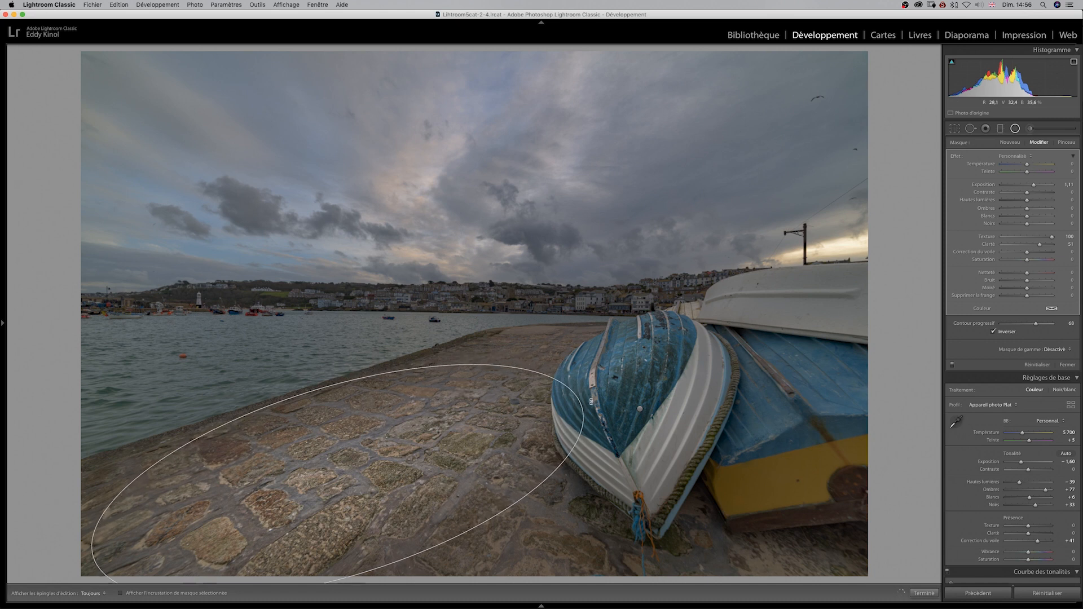
Raise the exposure of the boat's existing radial filter to 1.52 and finish editing it.
{"action": "left_click", "coordinate": [640, 410]}
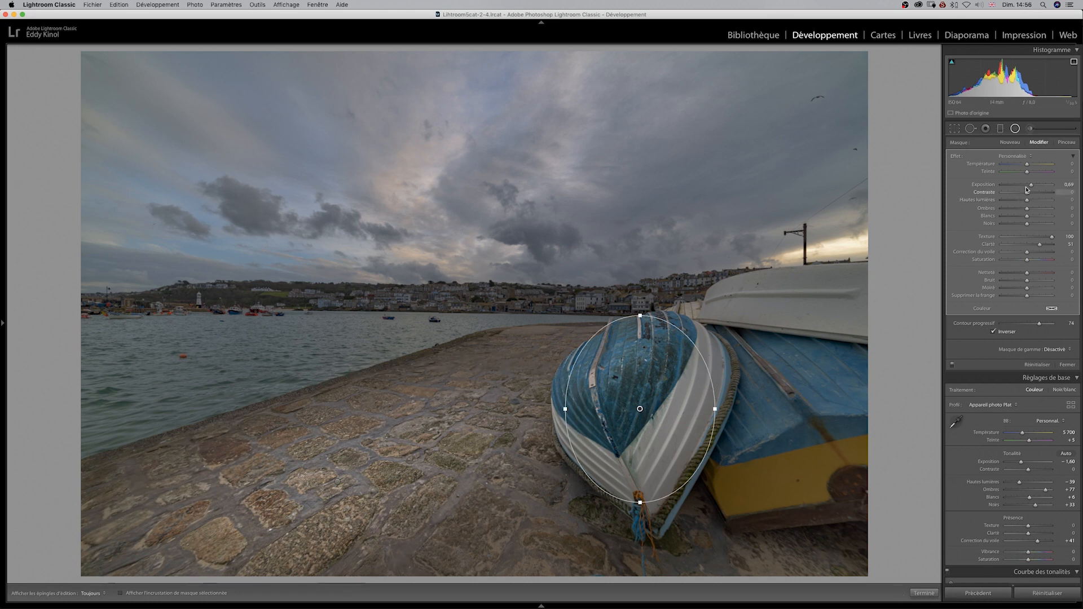
{"action": "left_click_drag", "start_coordinate": [1031, 186], "coordinate": [1036, 185]}
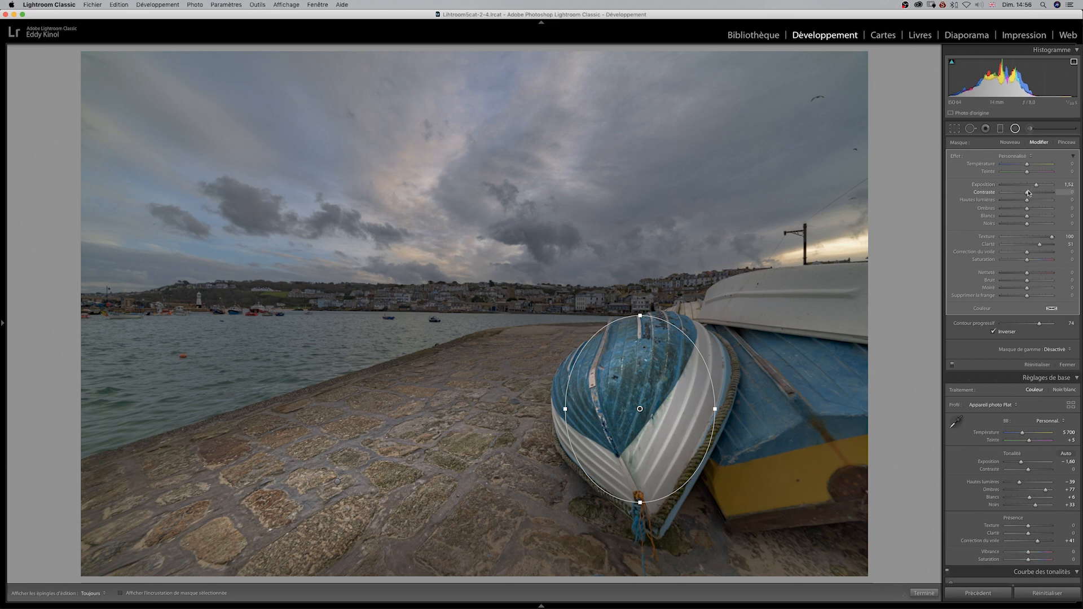
{"action": "left_click", "coordinate": [1067, 364]}
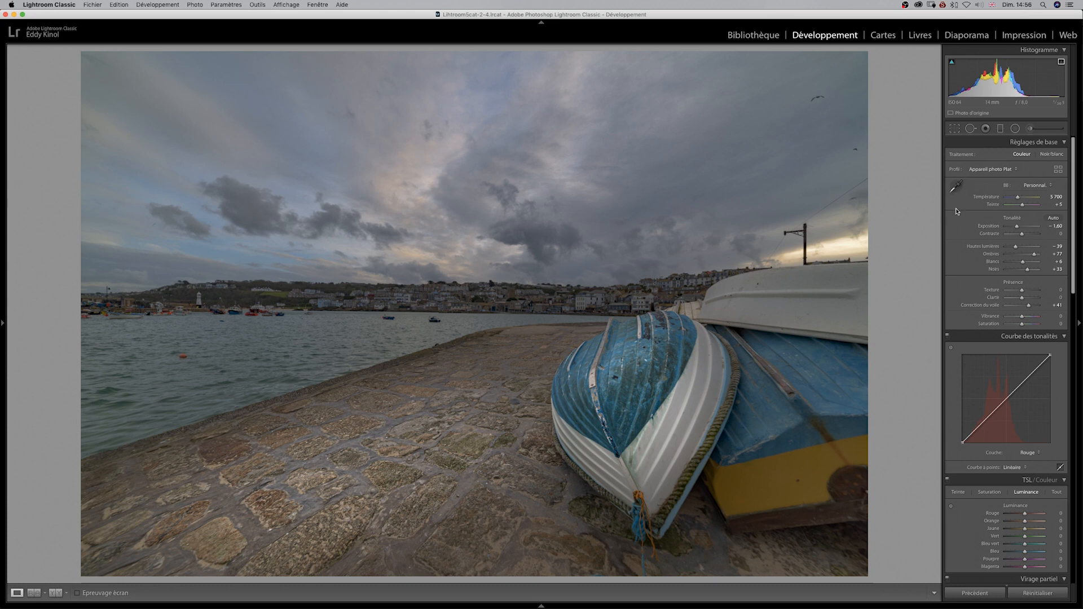
Add a graduated filter darkening the sky, centre it on the horizon line, and set its exposure to -0.55.
{"action": "left_click", "coordinate": [1000, 129]}
{"action": "left_click_drag", "start_coordinate": [520, 63], "coordinate": [520, 254]}
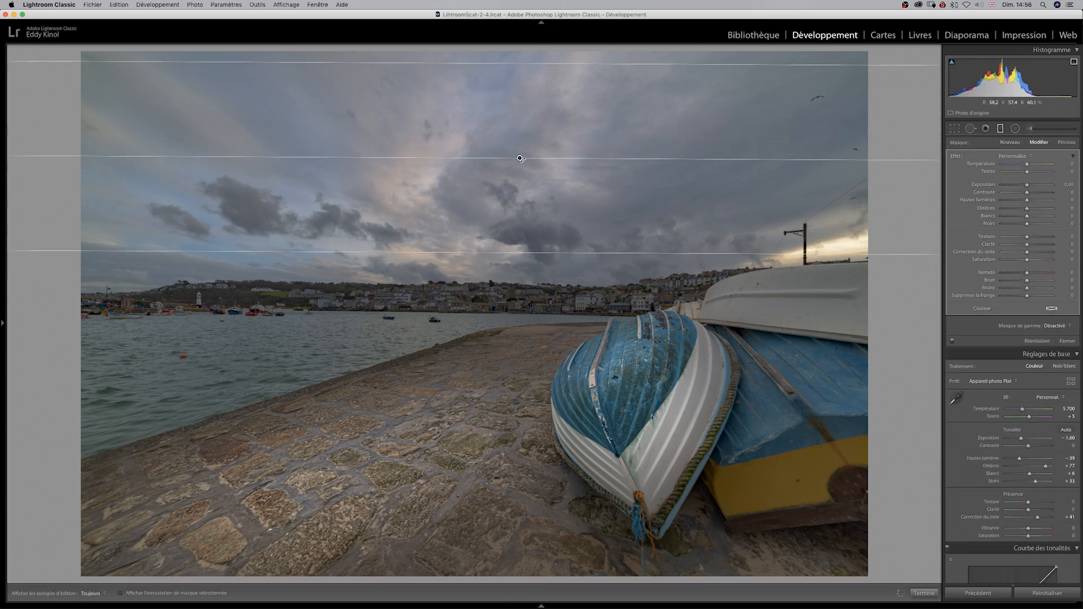
{"action": "left_click_drag", "start_coordinate": [518, 157], "coordinate": [511, 266]}
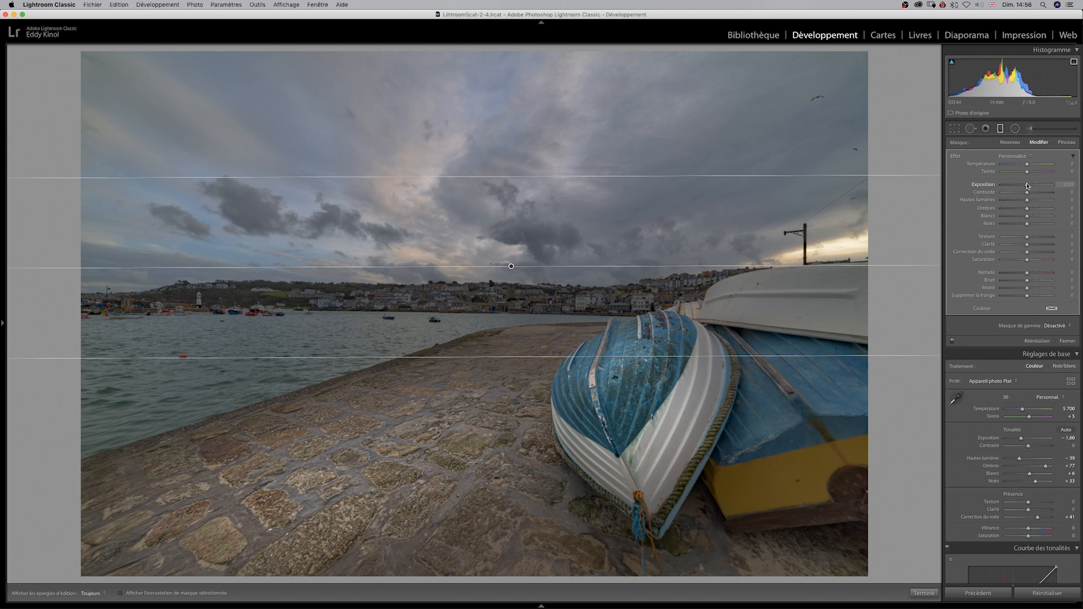
{"action": "left_click_drag", "start_coordinate": [1027, 186], "coordinate": [1020, 186]}
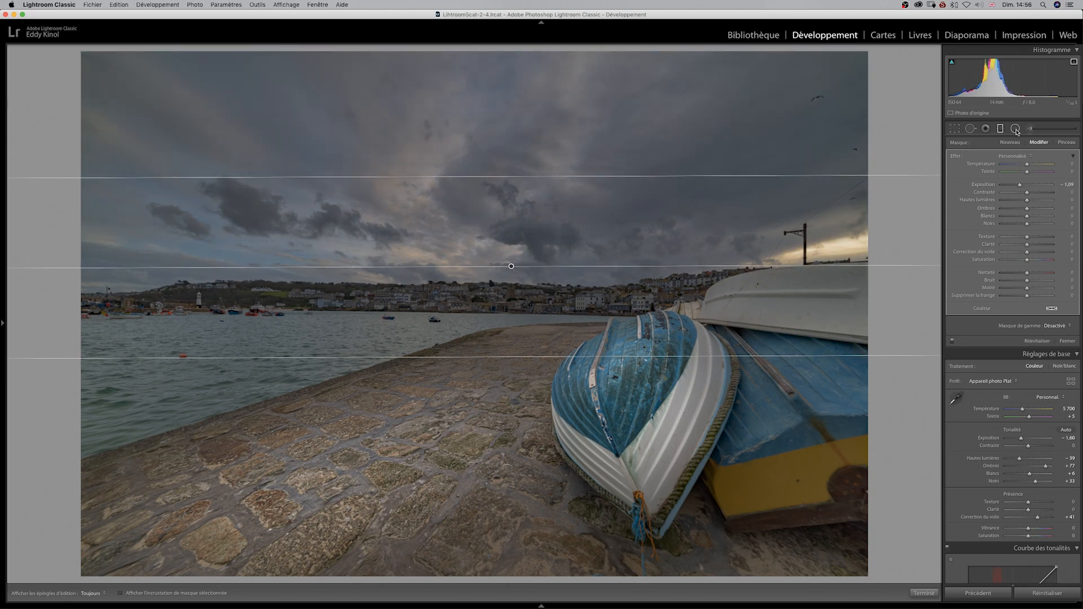
{"action": "left_click_drag", "start_coordinate": [510, 267], "coordinate": [509, 277]}
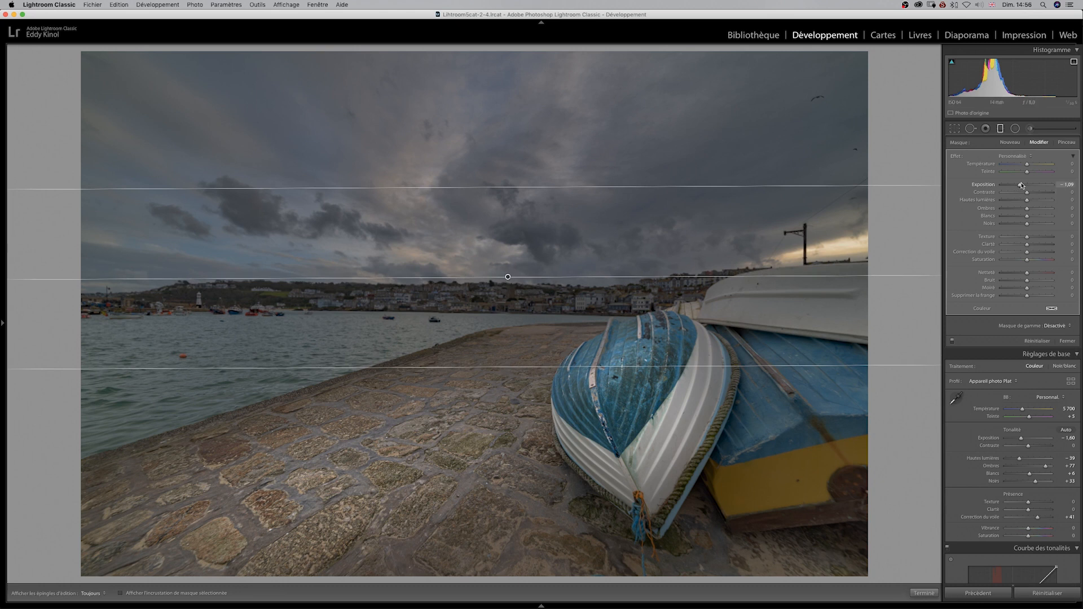
{"action": "left_click_drag", "start_coordinate": [1025, 185], "coordinate": [1026, 185]}
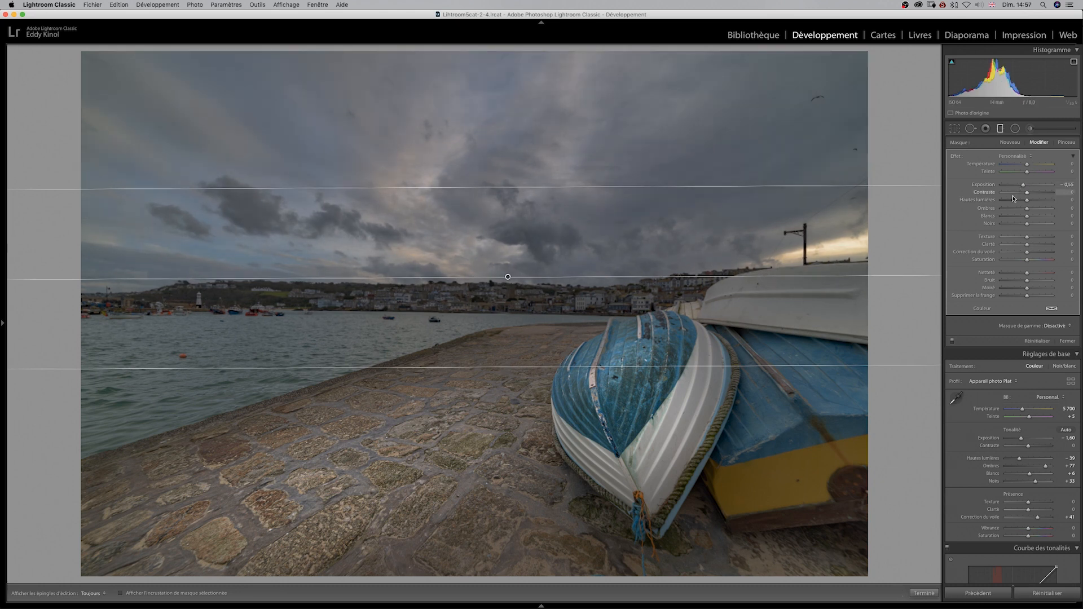
Set the sky graduated filter to texture -25, clarity 63 and exposure -0.23, shifting it slightly lower on the horizon.
{"action": "left_click_drag", "start_coordinate": [1028, 238], "coordinate": [1019, 237]}
{"action": "left_click_drag", "start_coordinate": [1029, 246], "coordinate": [1037, 247]}
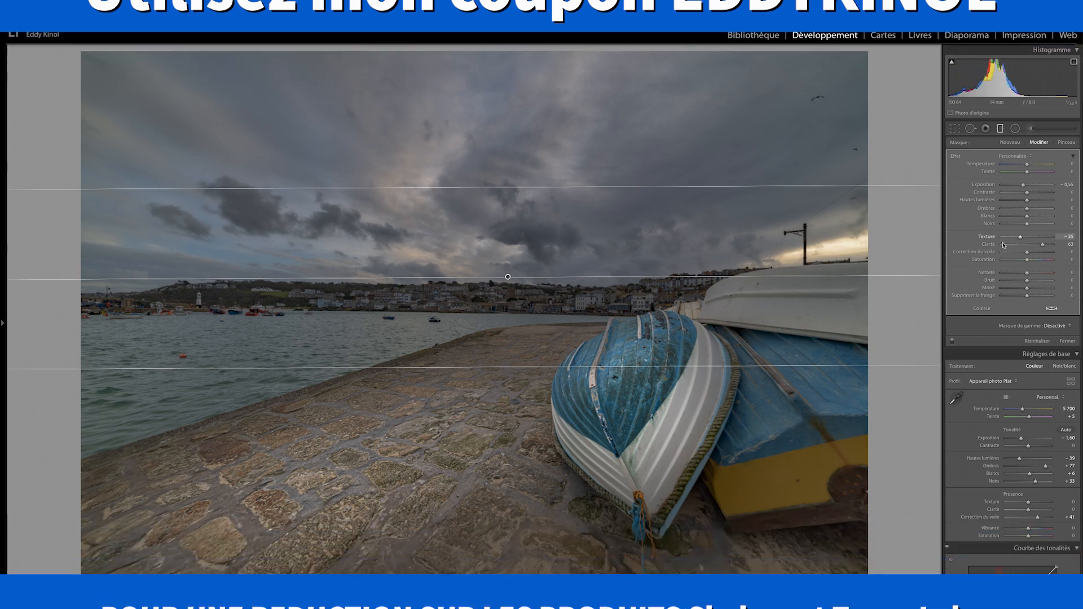
{"action": "left_click_drag", "start_coordinate": [506, 276], "coordinate": [509, 278]}
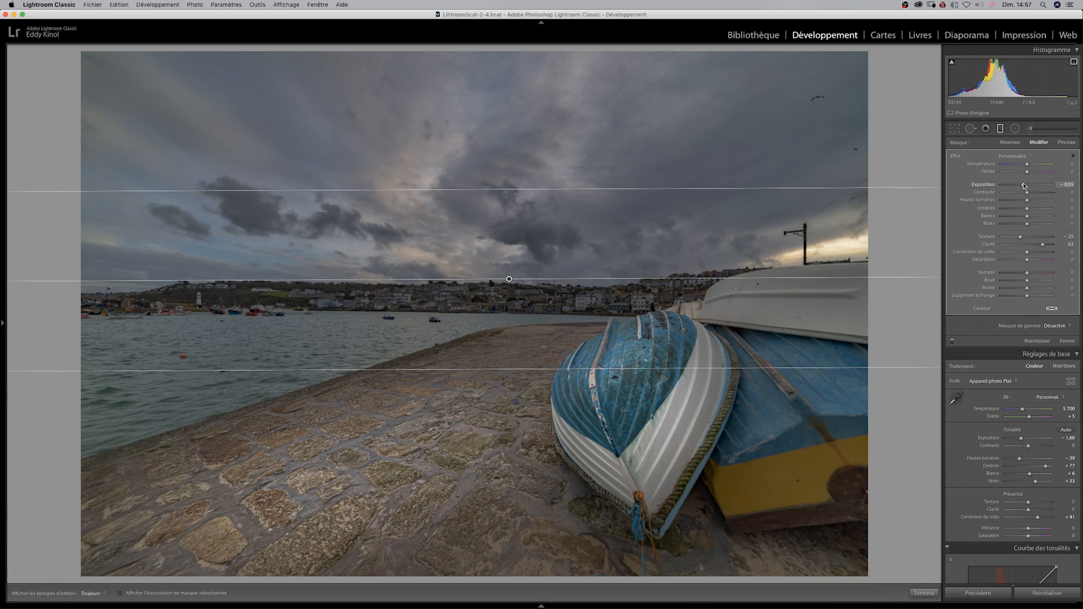
{"action": "left_click_drag", "start_coordinate": [1025, 186], "coordinate": [1027, 187]}
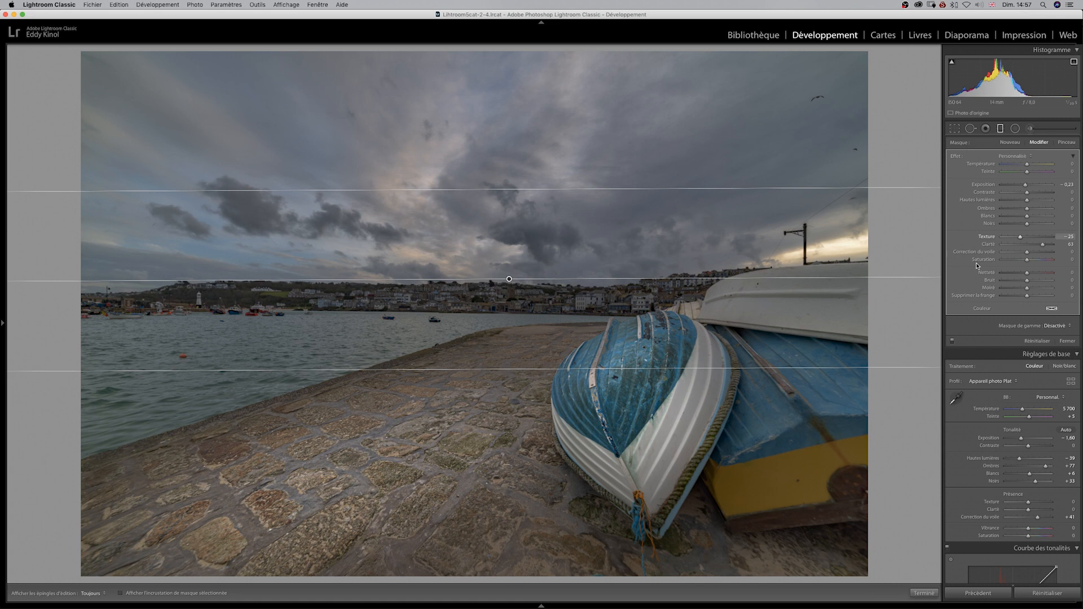
Limit the sky graduated filter with a luminance range mask of 40/100 and smoothness 74, and finish editing it.
{"action": "left_click", "coordinate": [1062, 328]}
{"action": "left_click", "coordinate": [1059, 337]}
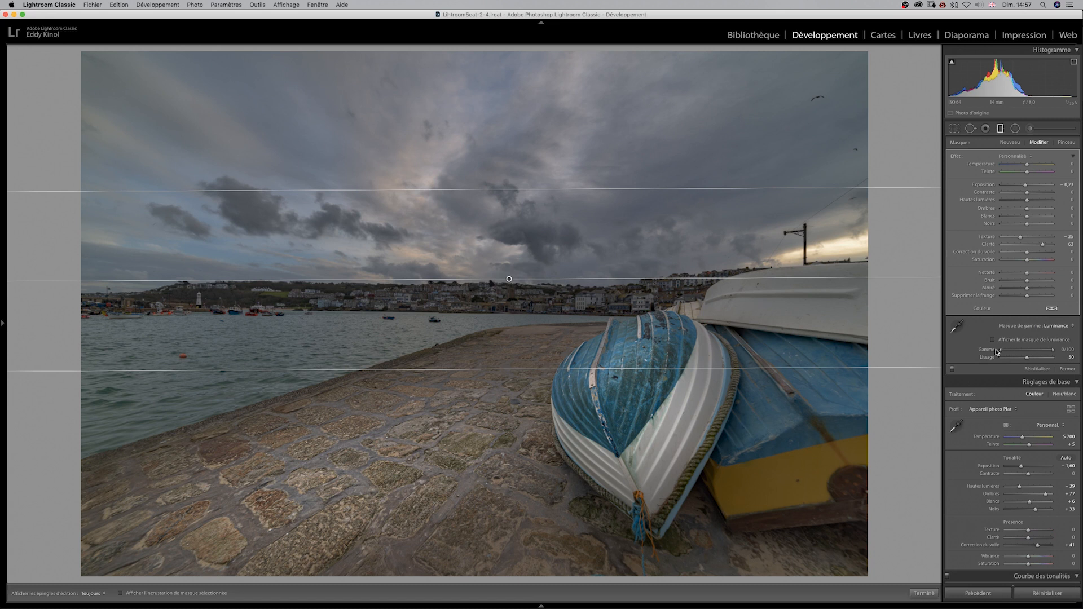
{"action": "left_click_drag", "start_coordinate": [1001, 352], "coordinate": [1031, 363]}
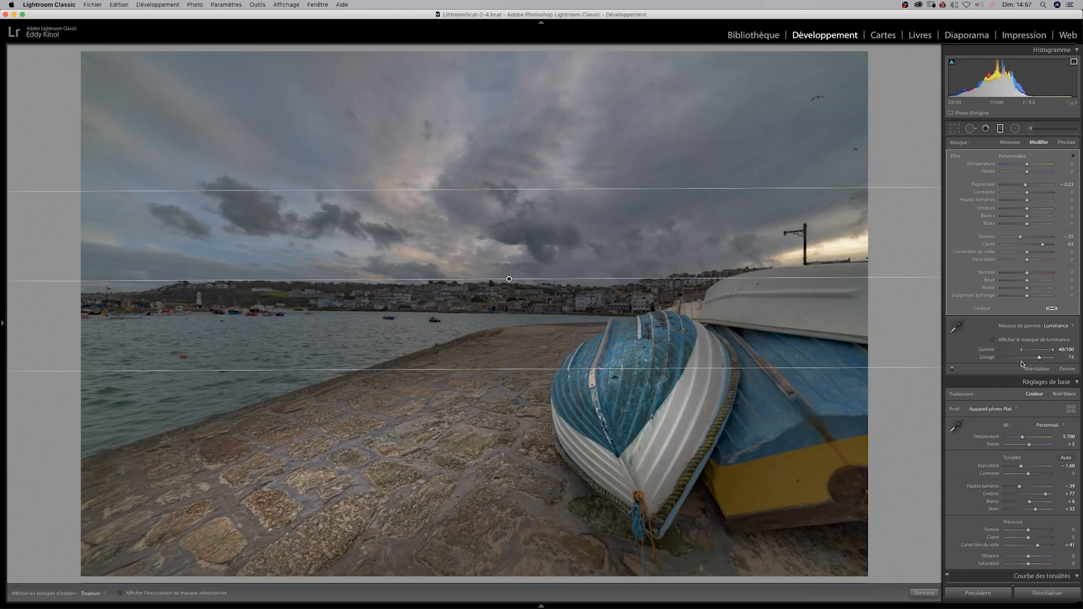
{"action": "left_click", "coordinate": [1073, 370]}
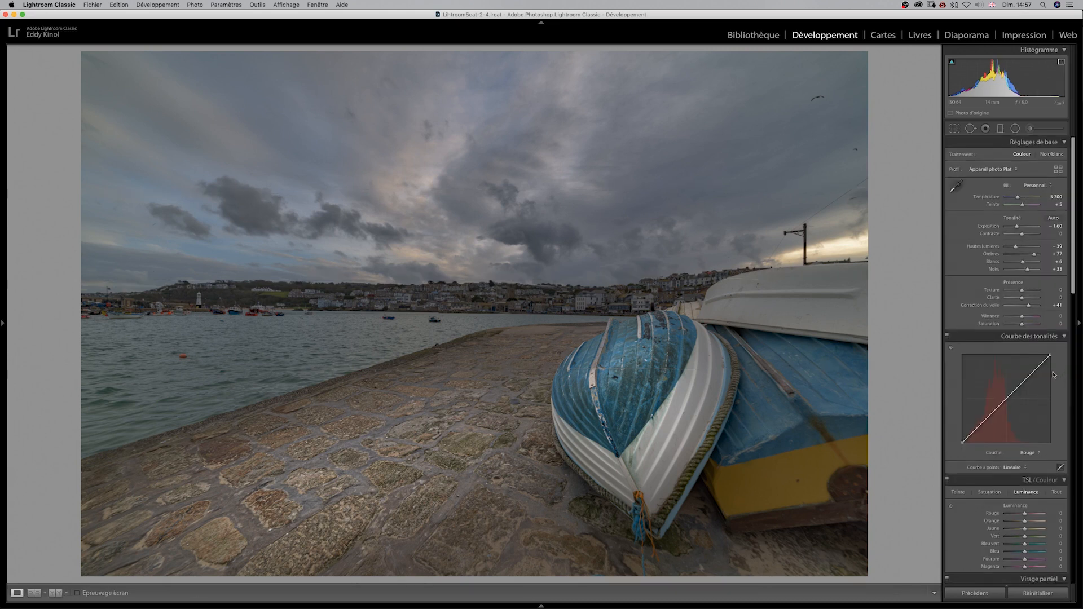
Compare the developed photo with its original state before the corrections.
{"action": "key", "text": "backslash"}
{"action": "key", "text": "backslash"}
{"action": "key", "text": "backslash"}
{"action": "key", "text": "backslash"}
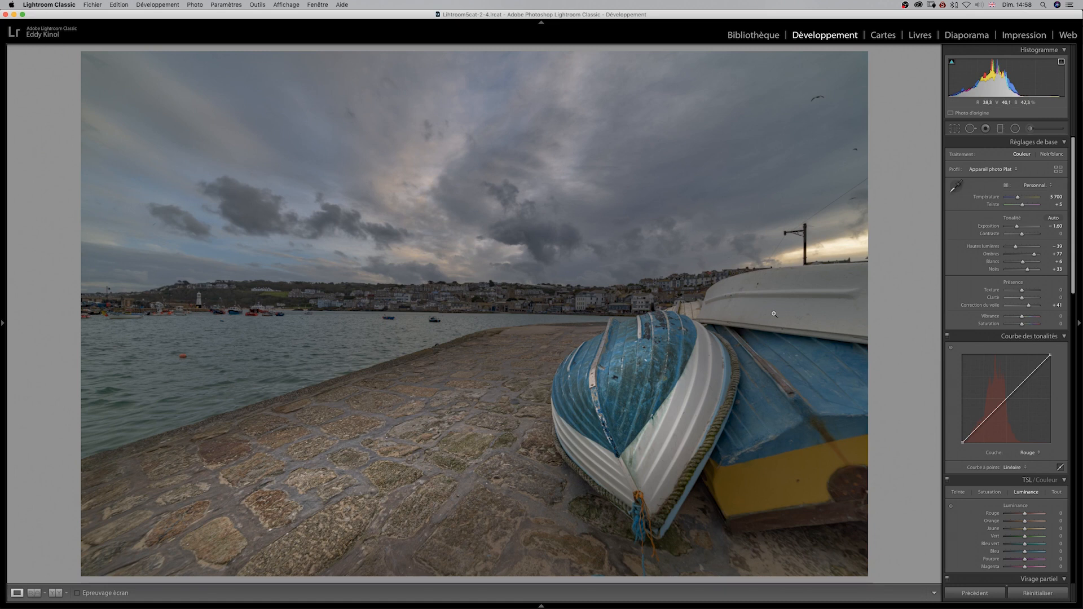
Draw a new radial filter around the front boat, make it affect the area outside, and set exposure to -0.79.
{"action": "left_click", "coordinate": [1015, 129]}
{"action": "left_click_drag", "start_coordinate": [563, 354], "coordinate": [729, 487]}
{"action": "left_click_drag", "start_coordinate": [550, 328], "coordinate": [597, 384]}
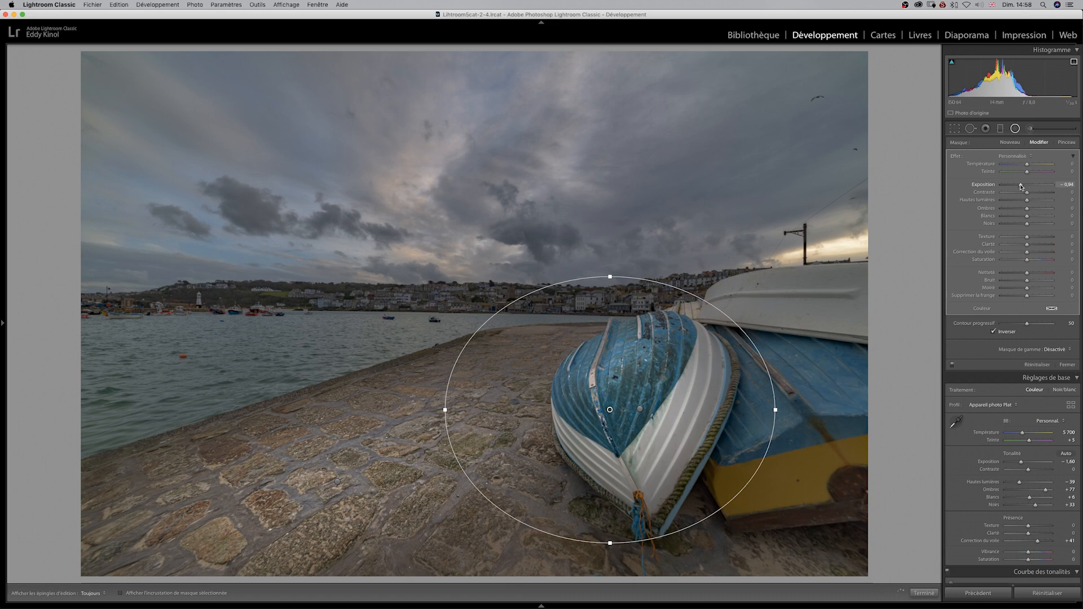
{"action": "left_click", "coordinate": [993, 332]}
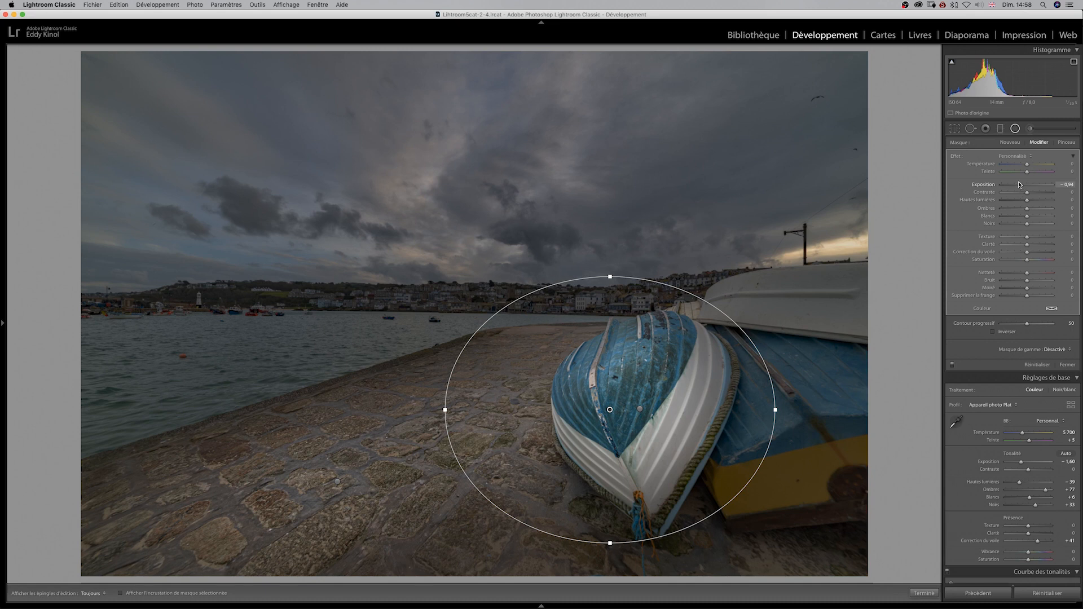
{"action": "left_click_drag", "start_coordinate": [1021, 184], "coordinate": [1021, 184]}
Recentre the darkening radial filter on the boat, enlarge it onto the quay, and set its feather to 70.
{"action": "left_click_drag", "start_coordinate": [610, 410], "coordinate": [630, 420]}
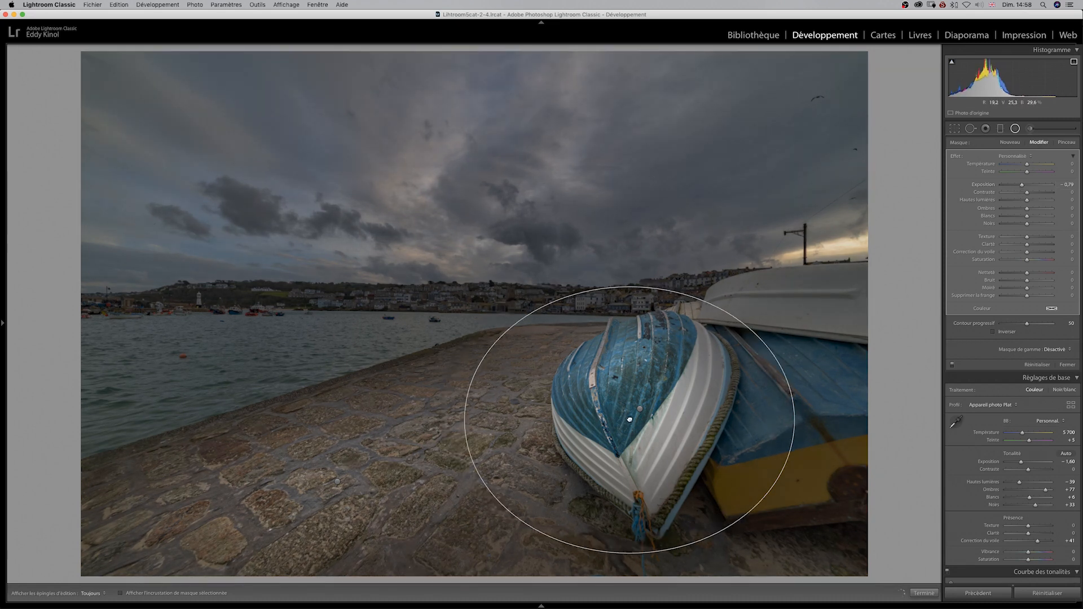
{"action": "left_click_drag", "start_coordinate": [794, 420], "coordinate": [805, 421]}
{"action": "left_click_drag", "start_coordinate": [1026, 324], "coordinate": [1037, 323]}
{"action": "left_click_drag", "start_coordinate": [630, 287], "coordinate": [630, 259]}
{"action": "left_click_drag", "start_coordinate": [453, 420], "coordinate": [420, 421]}
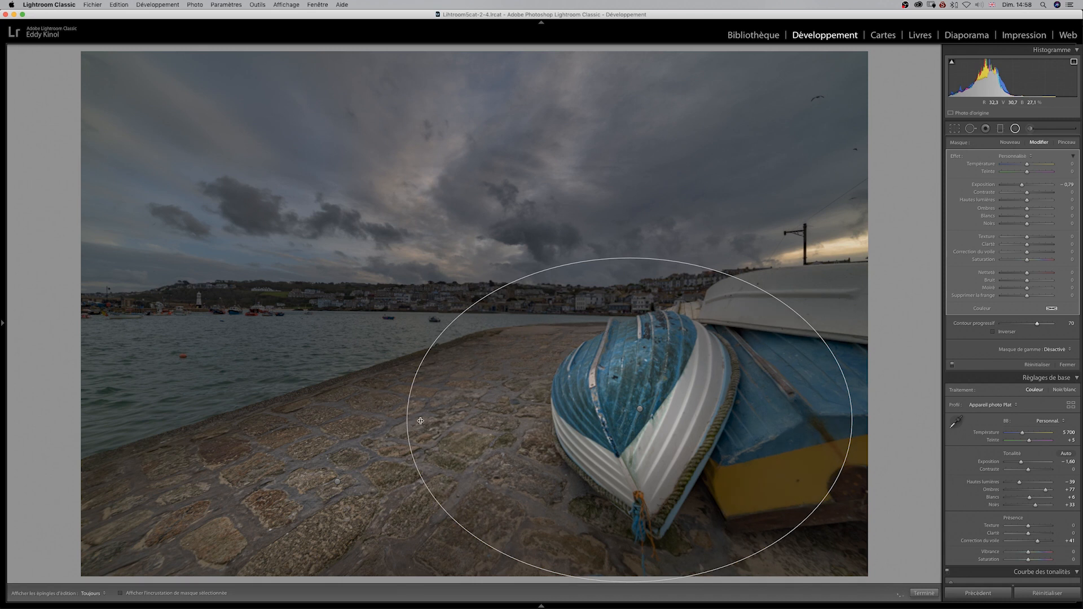
{"action": "left_click", "coordinate": [1067, 365]}
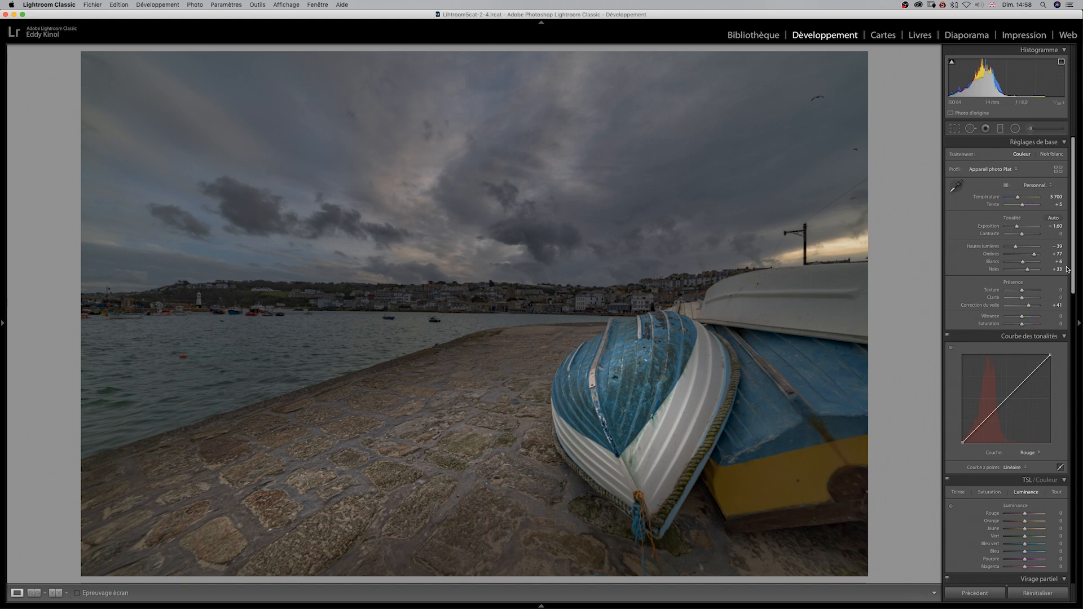
Lower the midtones of the blue channel's tone curve slightly to warm the photo.
{"action": "scroll", "coordinate": [1067, 293], "scroll_direction": "down", "scroll_amount": 5}
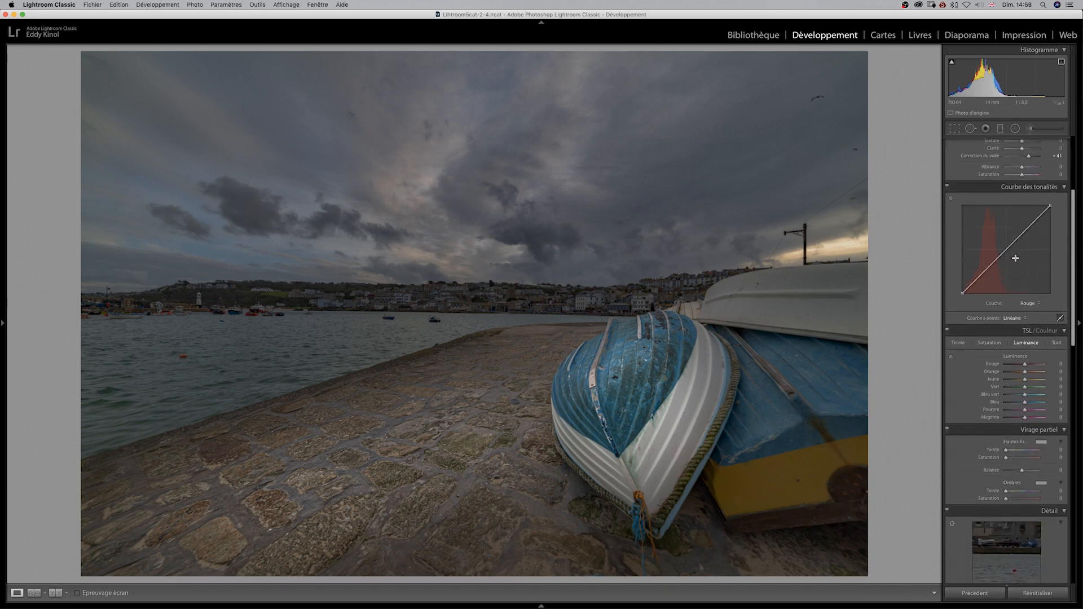
{"action": "left_click", "coordinate": [1038, 302]}
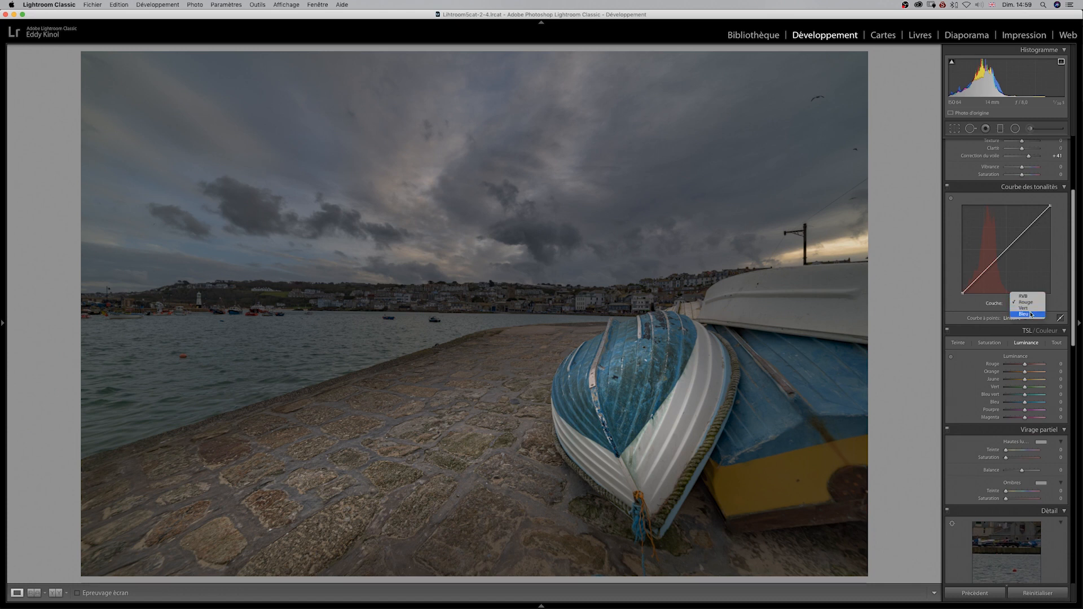
{"action": "left_click", "coordinate": [1029, 315]}
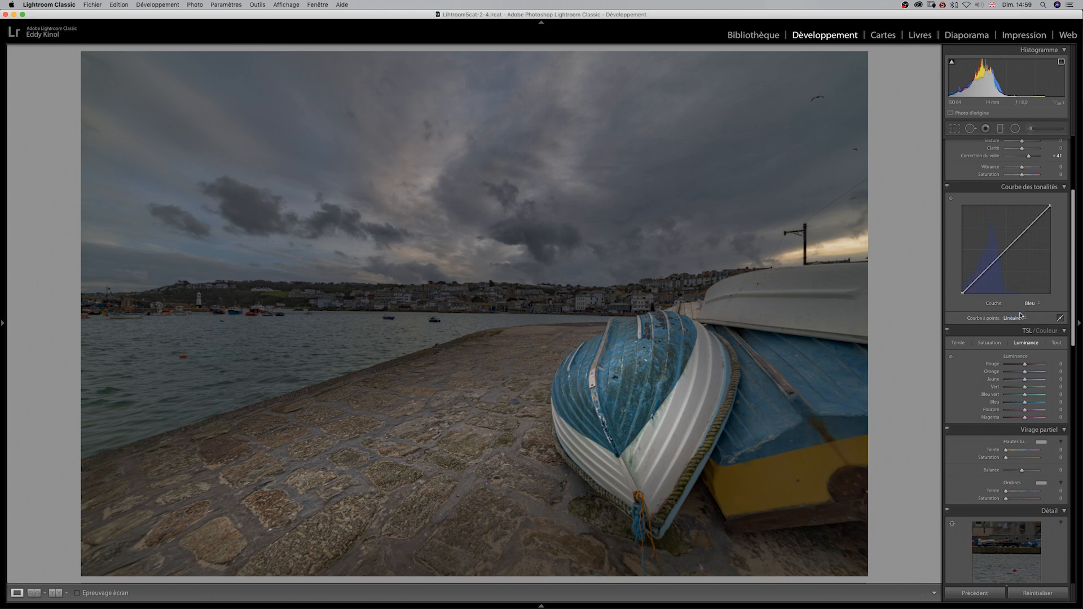
{"action": "left_click_drag", "start_coordinate": [1009, 247], "coordinate": [1012, 252]}
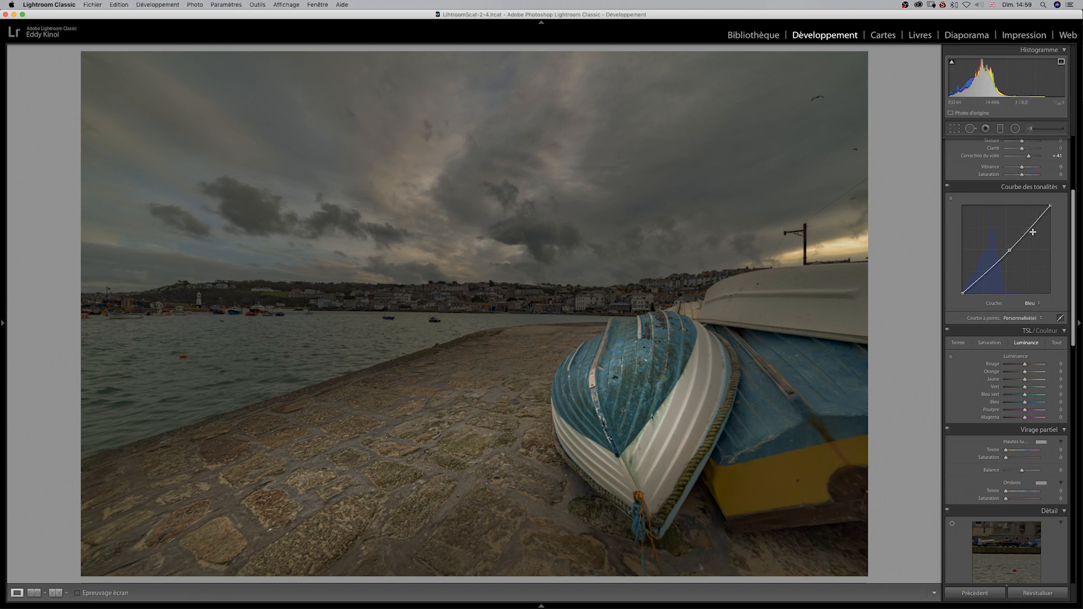
Lower the midtones of the green channel's tone curve slightly to shift the photo towards magenta.
{"action": "left_click", "coordinate": [1036, 304]}
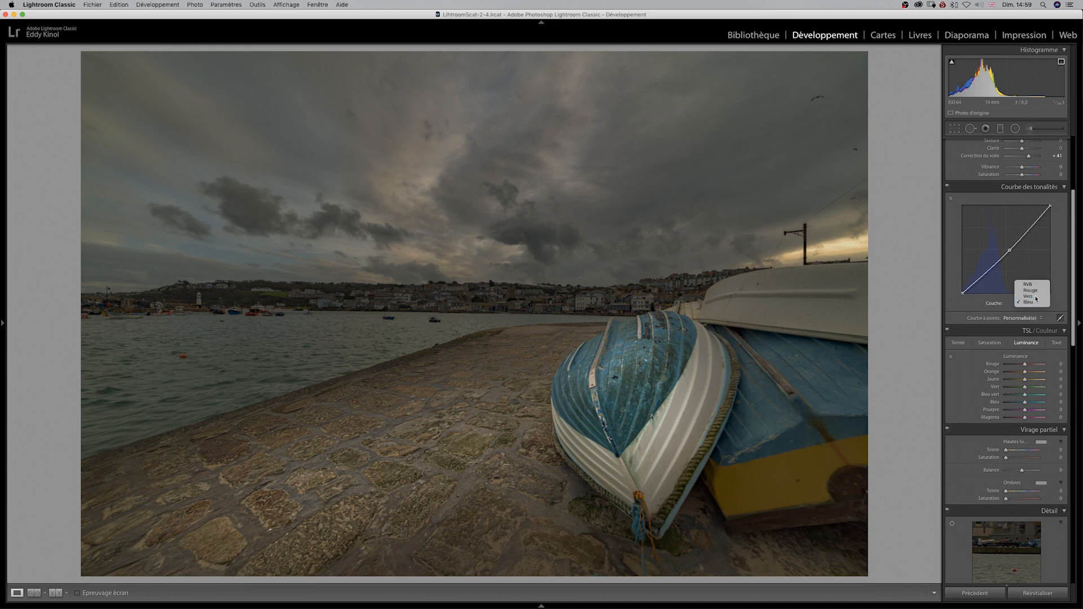
{"action": "left_click", "coordinate": [1029, 296]}
{"action": "mouse_move", "coordinate": [1008, 248]}
{"action": "left_mouse_down"}
{"action": "mouse_move", "coordinate": [1011, 260]}
{"action": "mouse_move", "coordinate": [1010, 250]}
{"action": "left_mouse_up"}
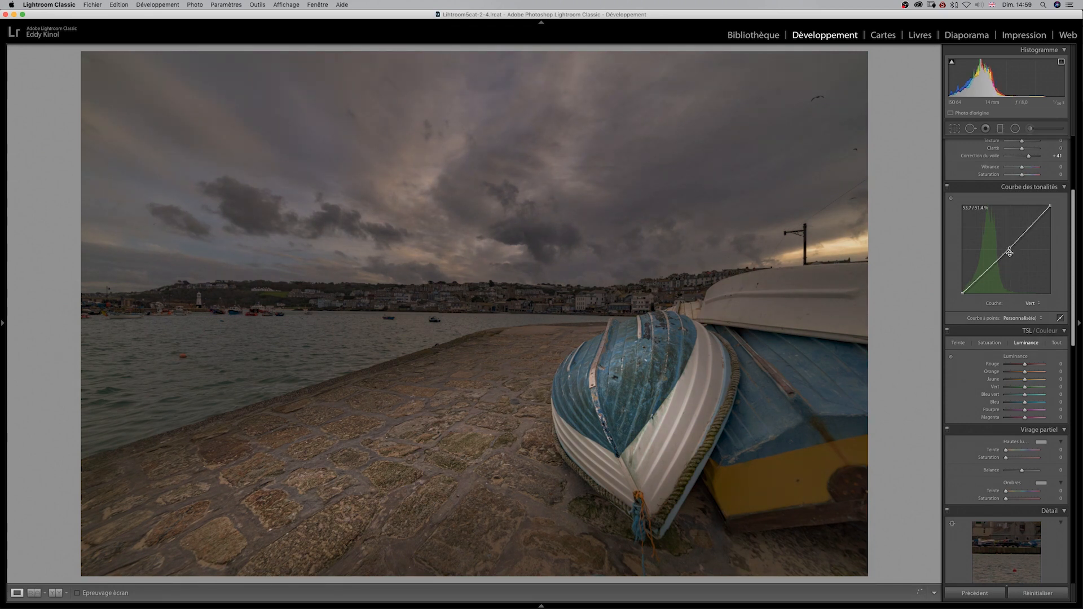
Lower the midtones of the red channel's tone curve slightly and compare the photo with its original state.
{"action": "left_click", "coordinate": [1038, 306]}
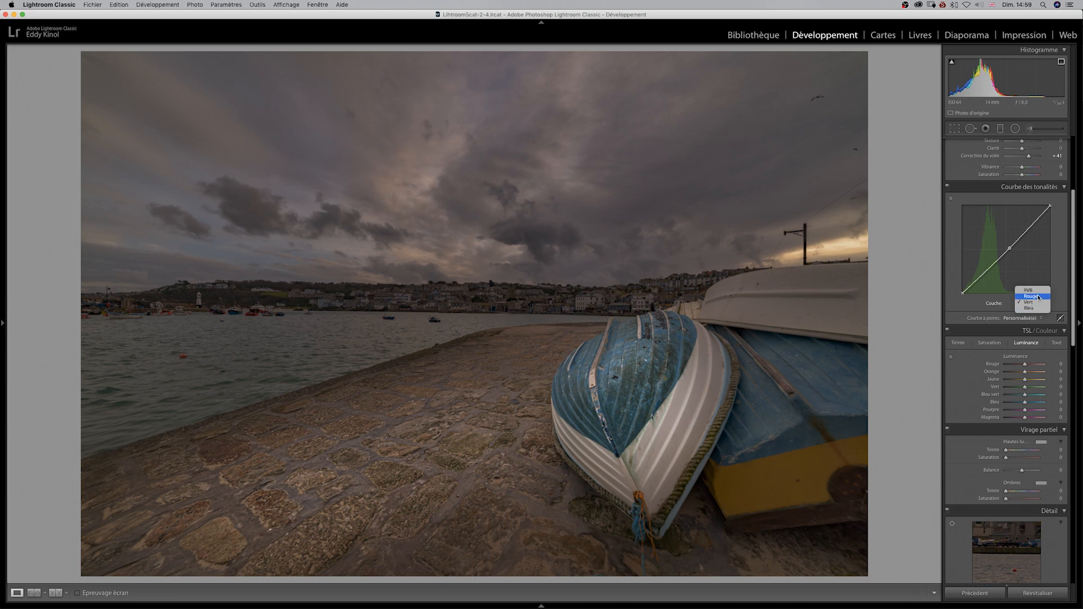
{"action": "left_click", "coordinate": [1030, 296]}
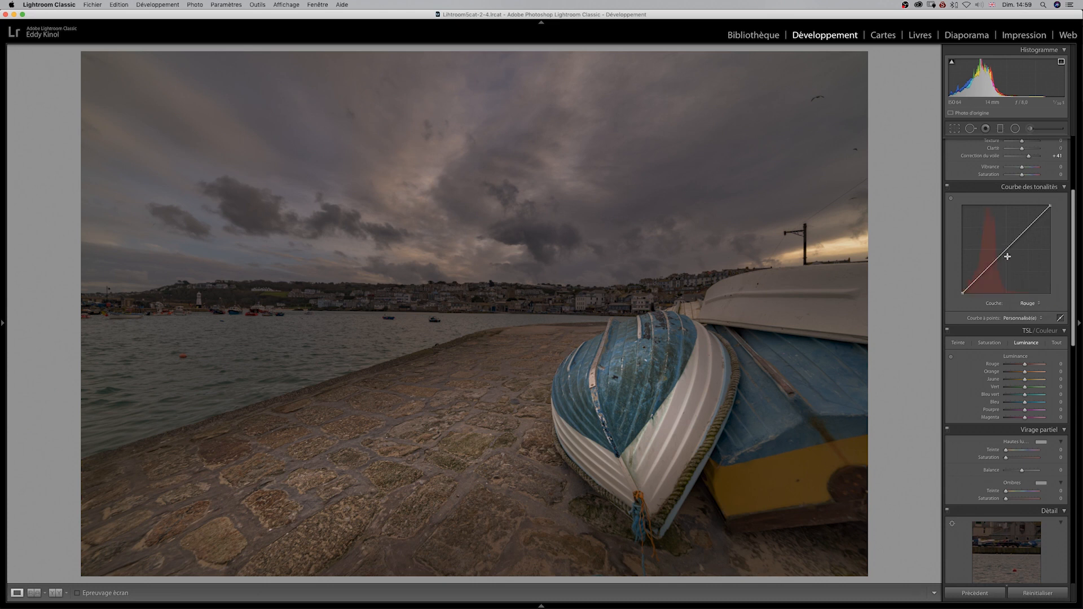
{"action": "left_click_drag", "start_coordinate": [1007, 249], "coordinate": [1007, 251]}
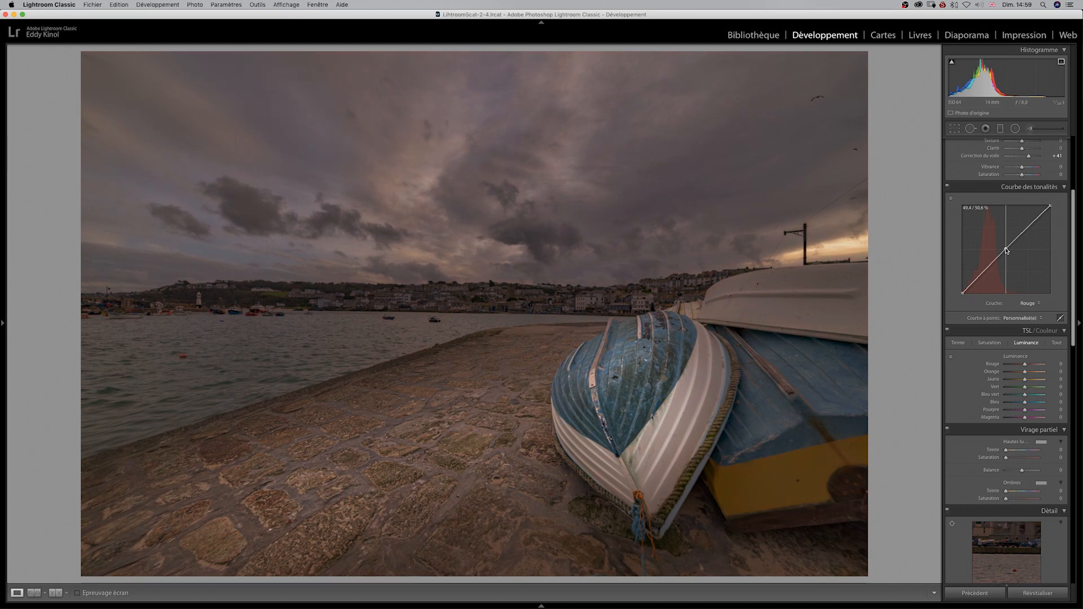
{"action": "left_click_drag", "start_coordinate": [1006, 251], "coordinate": [1008, 252]}
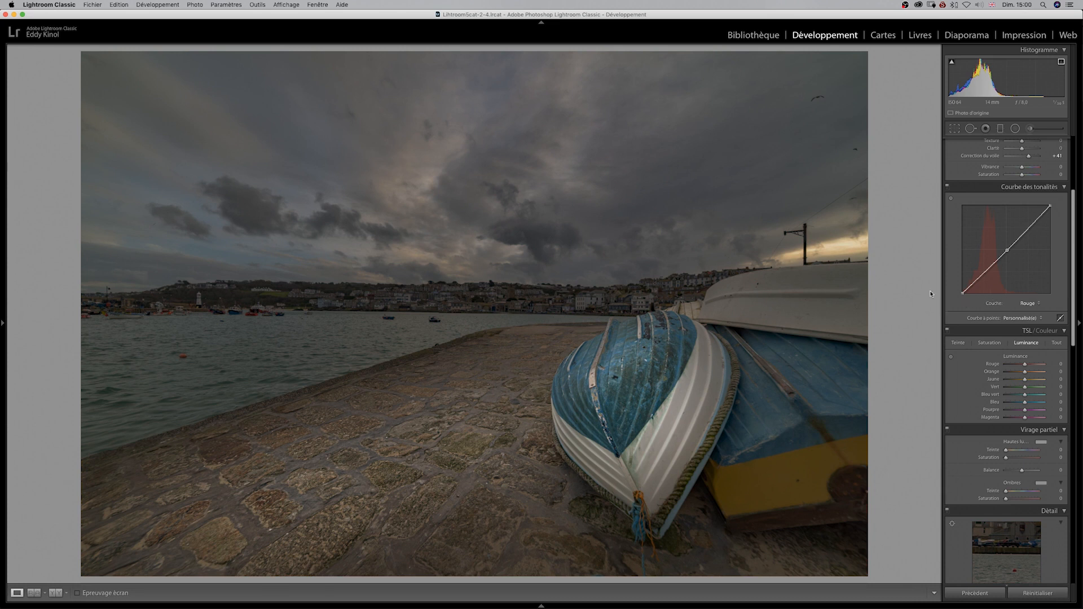
{"action": "key", "text": "backslash"}
{"action": "key", "text": "backslash"}
Raise the photo's global exposure to -1.40 in the basic settings.
{"action": "scroll", "coordinate": [1076, 318], "scroll_direction": "up", "scroll_amount": 5}
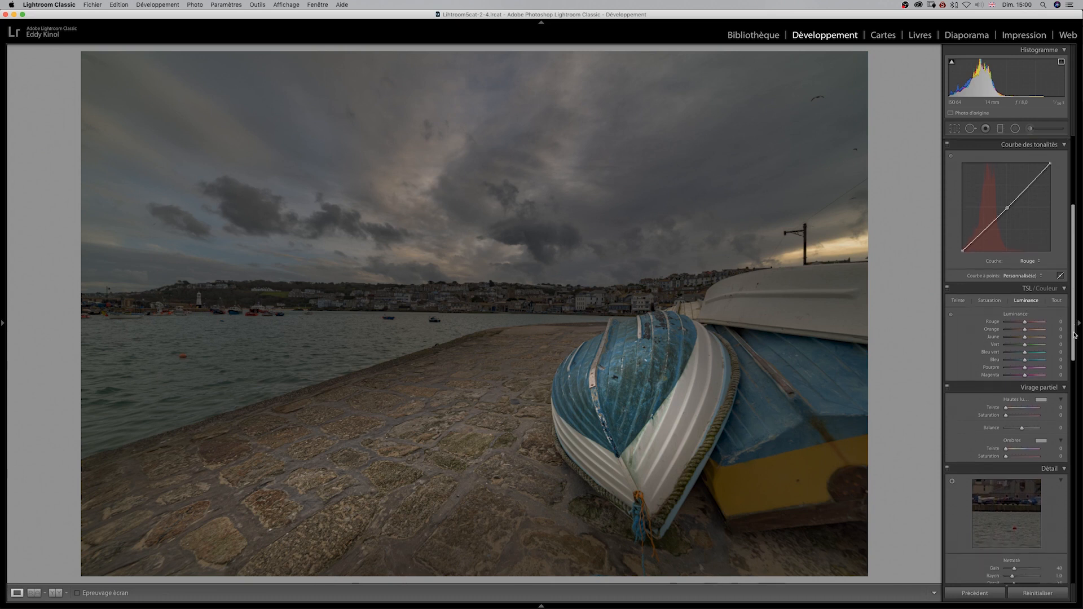
{"action": "left_click_drag", "start_coordinate": [1082, 238], "coordinate": [1081, 225]}
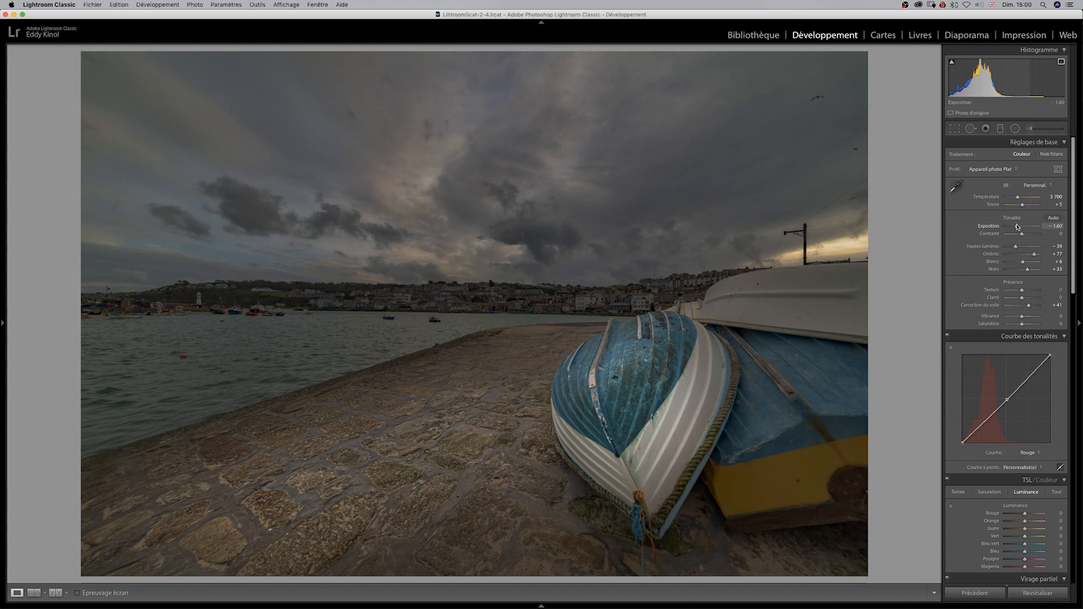
{"action": "left_click_drag", "start_coordinate": [1016, 227], "coordinate": [1018, 228]}
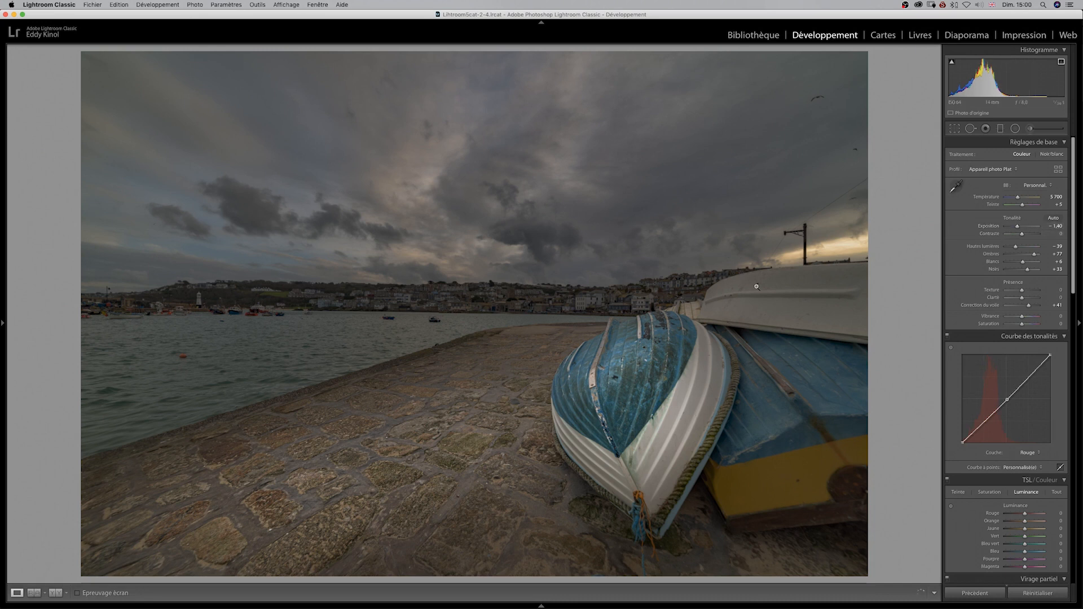
Add a wide inverted radial filter over the clouds, stretch it down to the horizon, and set exposure to 0.52.
{"action": "left_click", "coordinate": [1015, 129]}
{"action": "left_click_drag", "start_coordinate": [443, 194], "coordinate": [814, 235]}
{"action": "left_click_drag", "start_coordinate": [447, 194], "coordinate": [514, 202]}
{"action": "left_click_drag", "start_coordinate": [1030, 184], "coordinate": [1033, 184]}
{"action": "left_click_drag", "start_coordinate": [513, 244], "coordinate": [514, 285]}
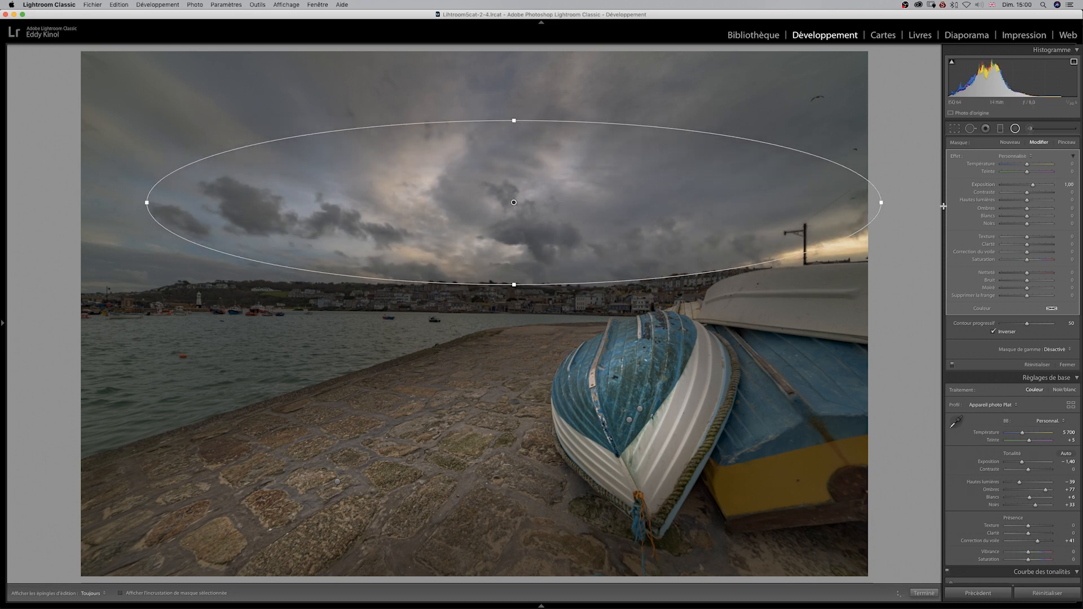
{"action": "left_click_drag", "start_coordinate": [1035, 185], "coordinate": [1033, 187]}
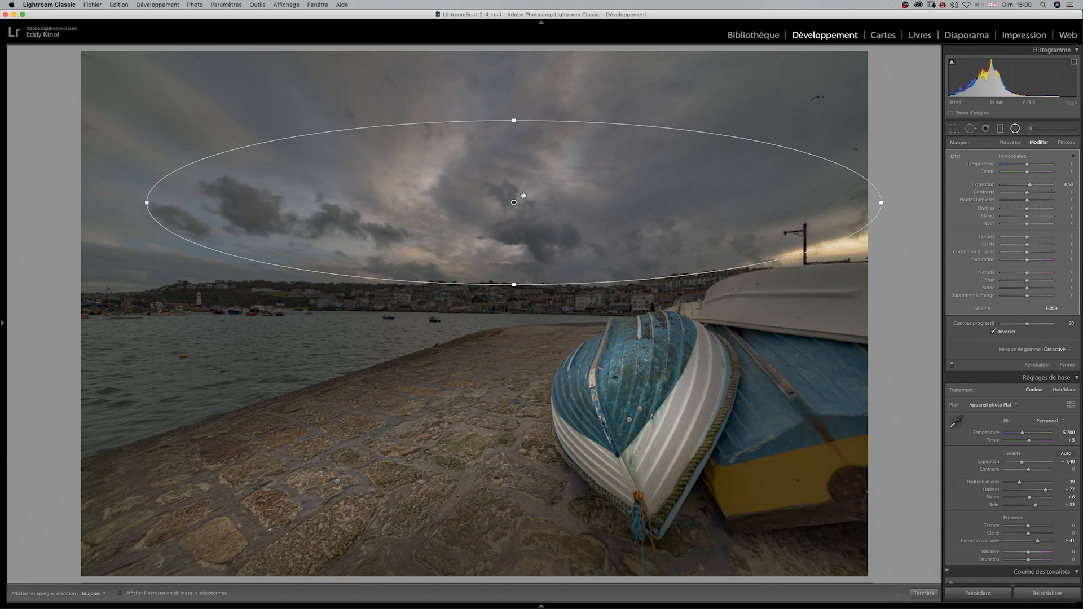
Widen the sky's radial filter, recentre it towards the bright horizon, and set exposure 0.66, feather 68 and temperature 10.
{"action": "left_click_drag", "start_coordinate": [144, 201], "coordinate": [83, 202]}
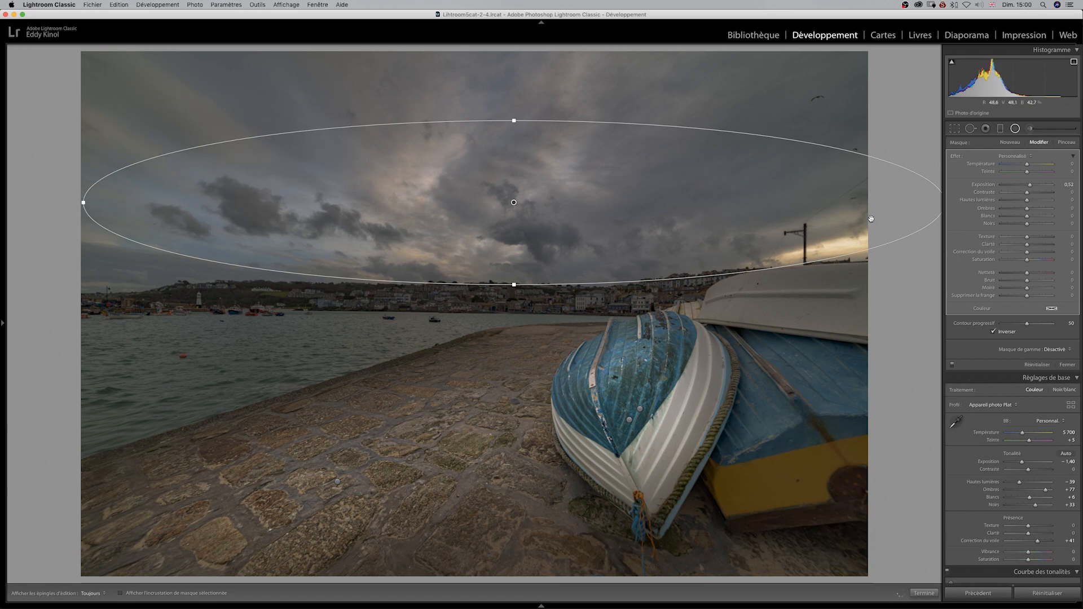
{"action": "left_click_drag", "start_coordinate": [513, 202], "coordinate": [721, 211]}
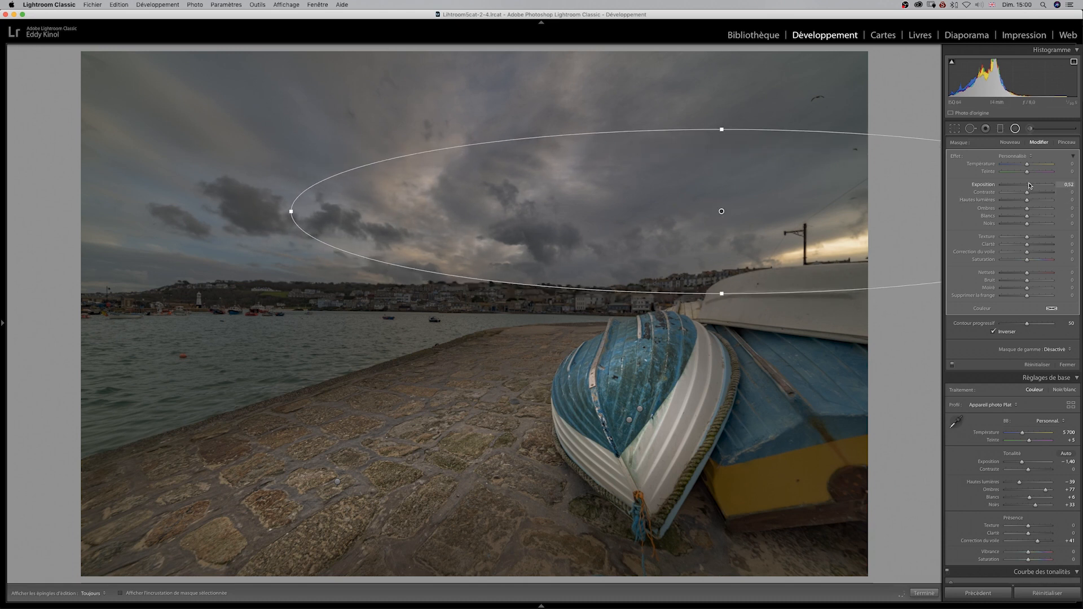
{"action": "left_click_drag", "start_coordinate": [1030, 185], "coordinate": [1030, 185]}
{"action": "left_click_drag", "start_coordinate": [1037, 325], "coordinate": [1036, 324]}
{"action": "left_click_drag", "start_coordinate": [1027, 164], "coordinate": [1029, 165]}
Enlarge the radial filter so its ellipse spans the sky from the photo's top edge to beyond its left side.
{"action": "left_click_drag", "start_coordinate": [722, 129], "coordinate": [712, 74]}
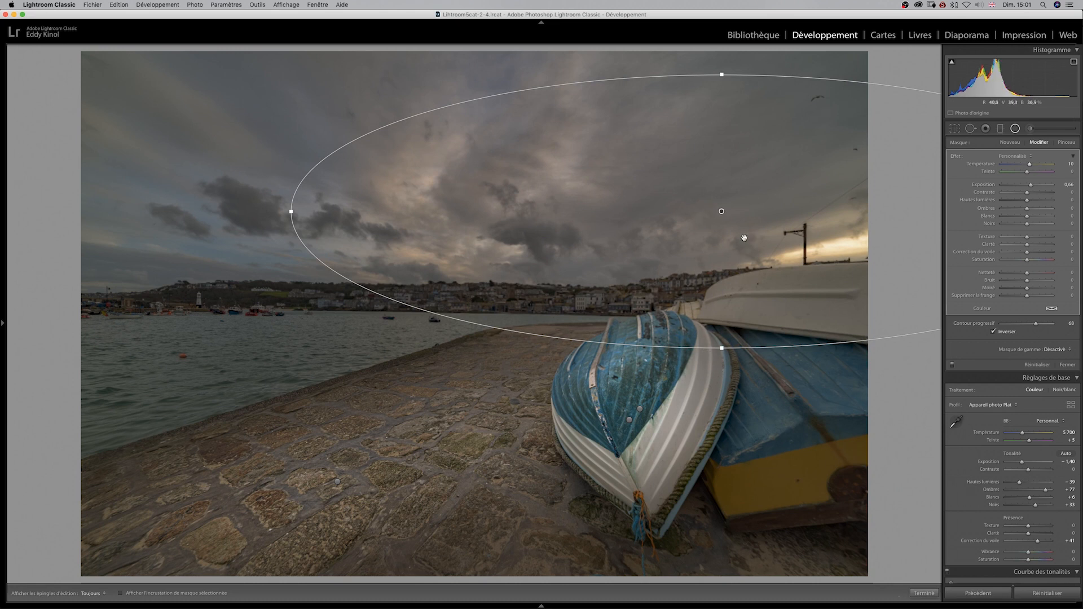
{"action": "left_click_drag", "start_coordinate": [291, 212], "coordinate": [17, 203]}
{"action": "left_click_drag", "start_coordinate": [720, 74], "coordinate": [720, 43]}
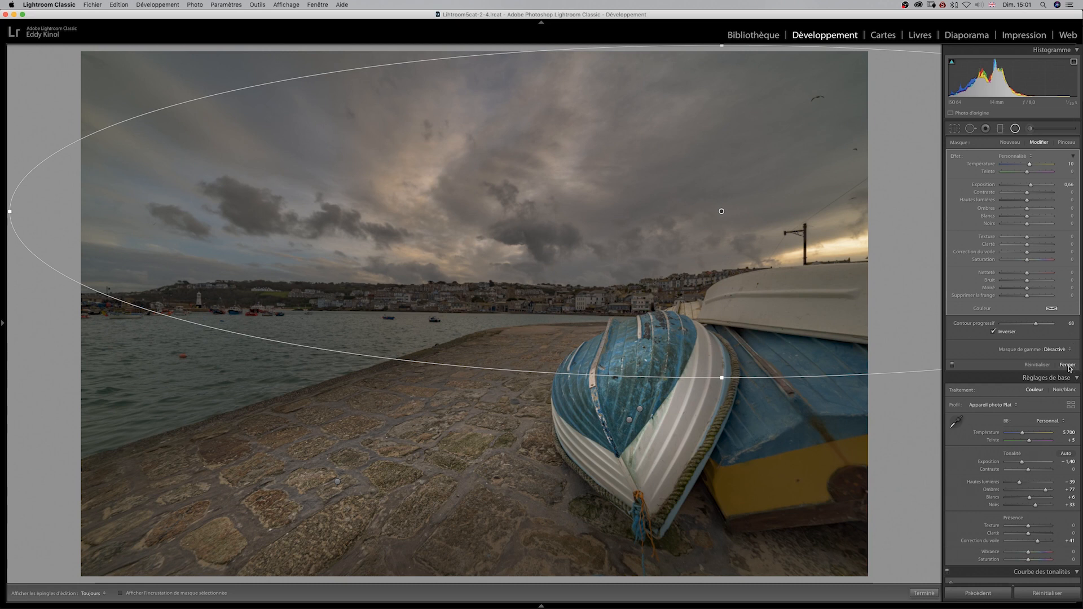
Compare the photo with and without the radial filters, and close the radial filter tool.
{"action": "left_click", "coordinate": [952, 365]}
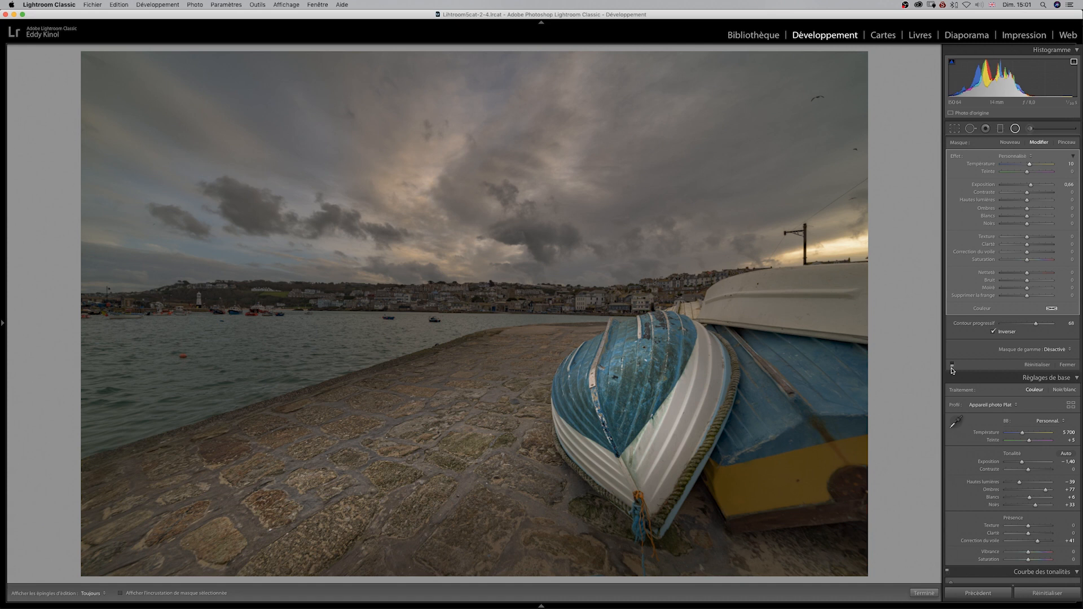
{"action": "left_click", "coordinate": [952, 365]}
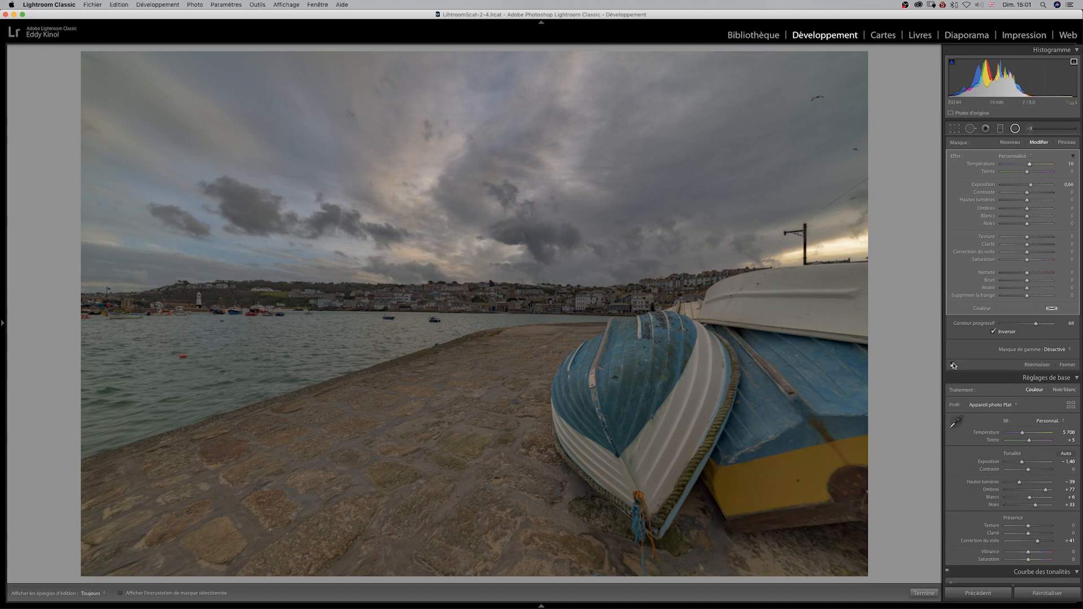
{"action": "left_click", "coordinate": [953, 366]}
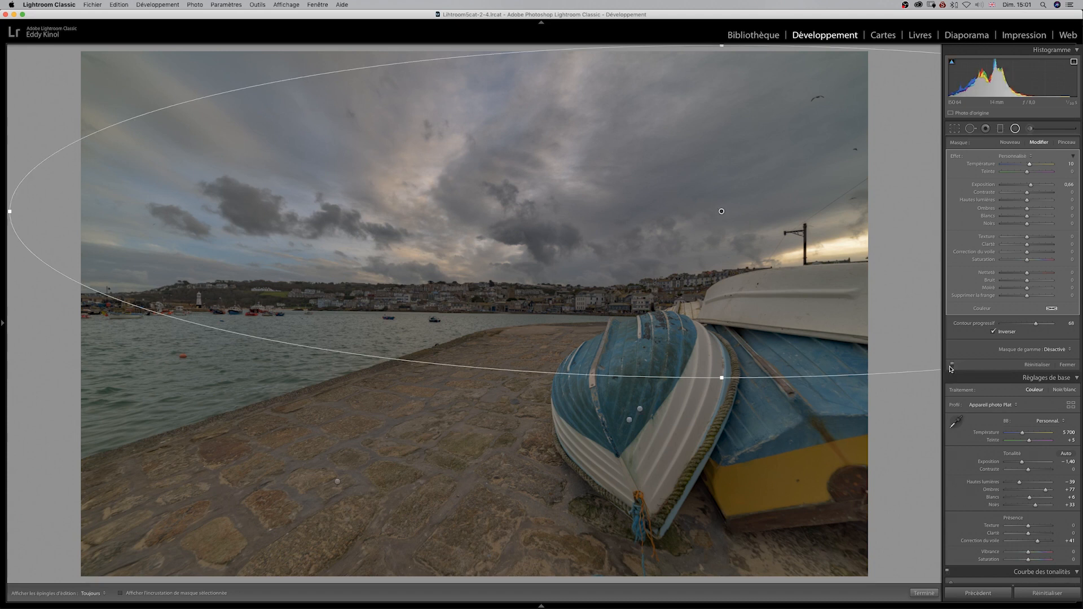
{"action": "left_click", "coordinate": [951, 367]}
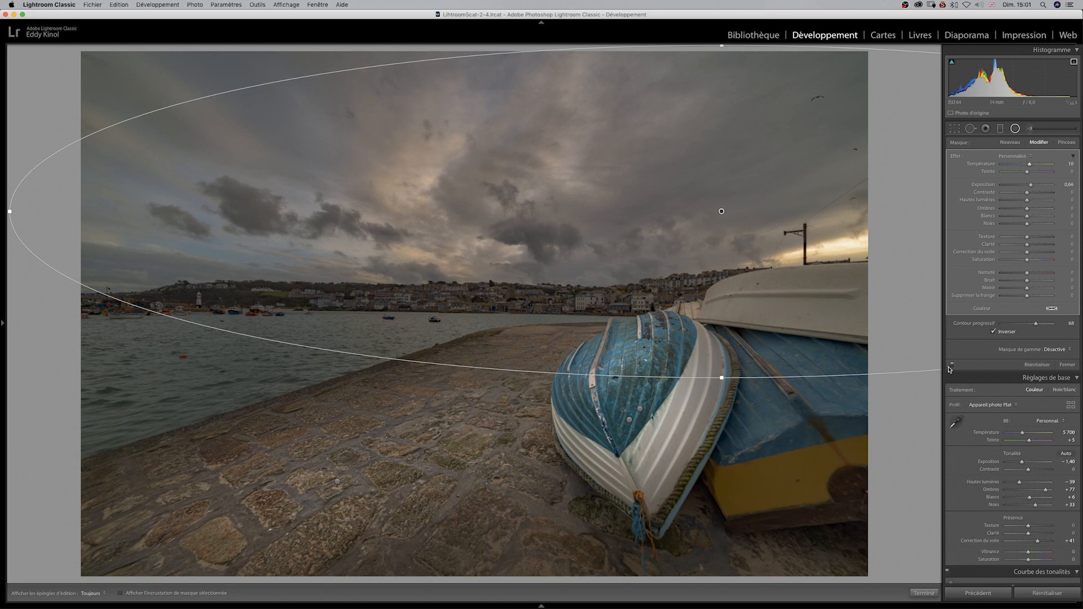
{"action": "left_click", "coordinate": [1071, 363]}
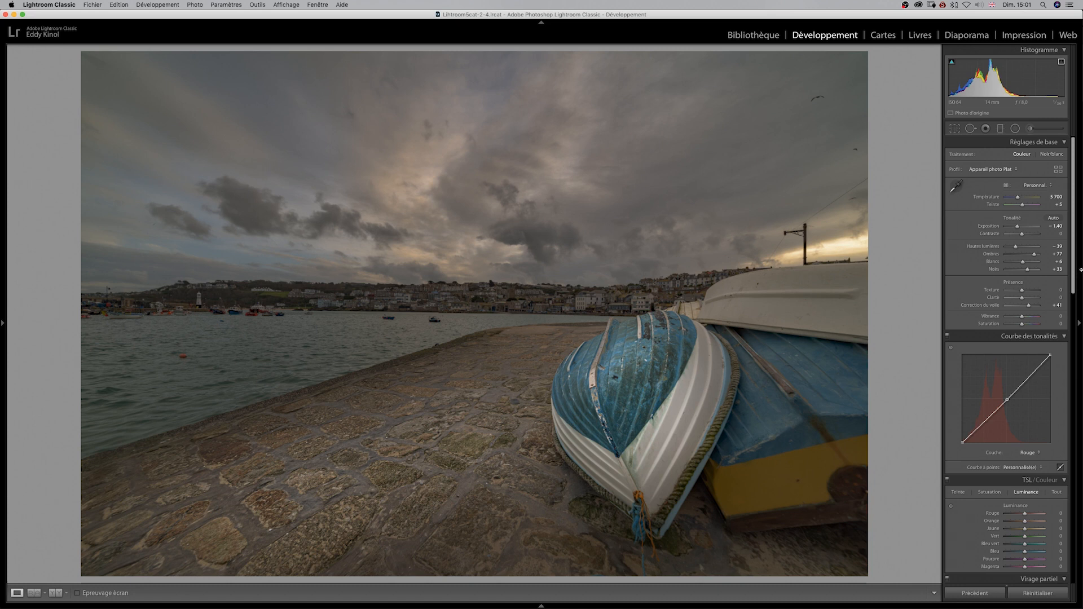
Add warm split toning to the highlights with hue 34 and saturation 17.
{"action": "left_click_drag", "start_coordinate": [1075, 273], "coordinate": [1077, 353]}
{"action": "scroll", "coordinate": [1064, 386], "scroll_direction": "down", "scroll_amount": 3}
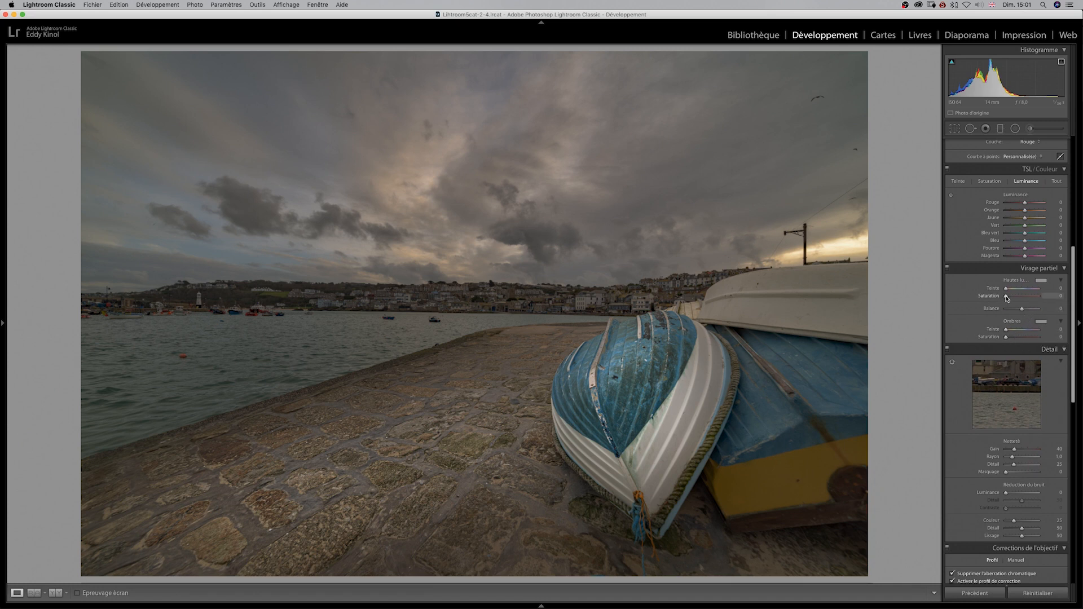
{"action": "left_click_drag", "start_coordinate": [1008, 297], "coordinate": [1014, 298]}
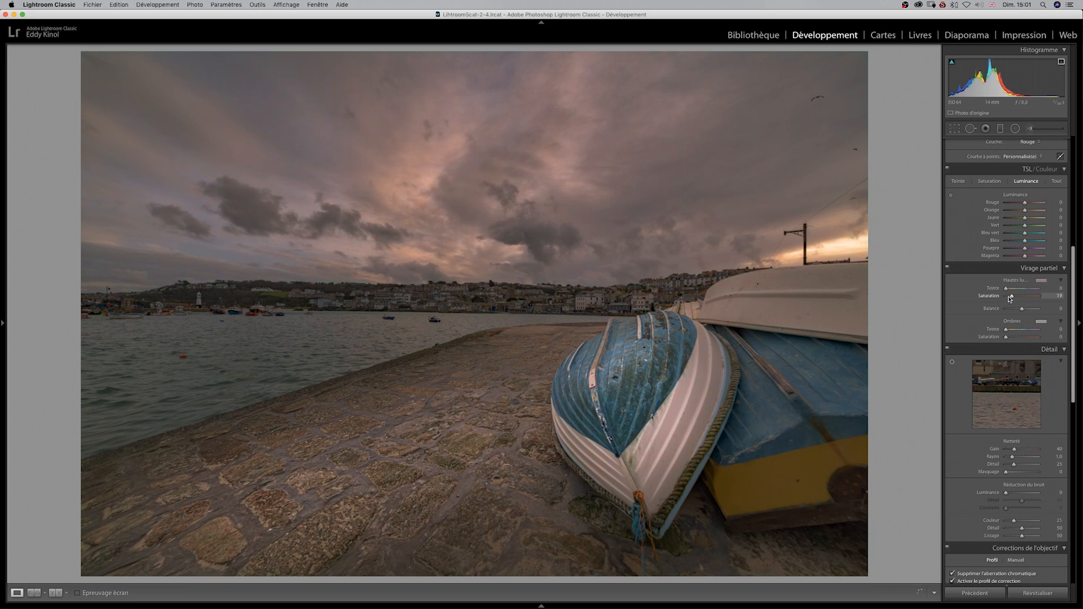
{"action": "left_click_drag", "start_coordinate": [1010, 291], "coordinate": [1013, 291]}
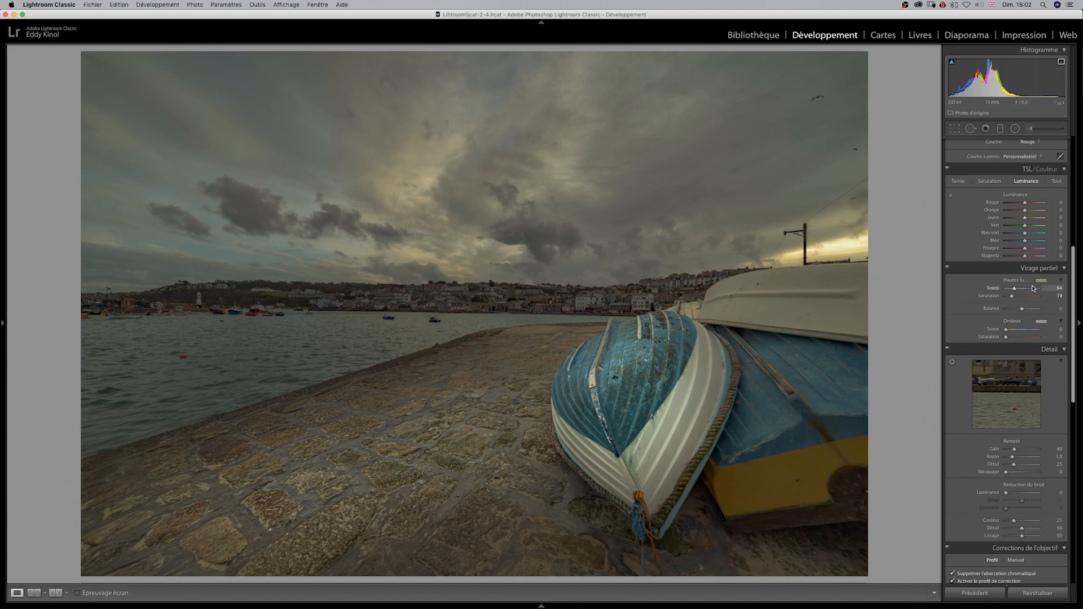
{"action": "key", "text": "alt"}
{"action": "left_click", "coordinate": [1041, 281]}
{"action": "left_click", "coordinate": [1041, 281]}
{"action": "mouse_move", "coordinate": [1014, 290]}
{"action": "left_mouse_down"}
{"action": "mouse_move", "coordinate": [1032, 288]}
{"action": "mouse_move", "coordinate": [1000, 288]}
{"action": "mouse_move", "coordinate": [1012, 288]}
{"action": "left_mouse_up"}
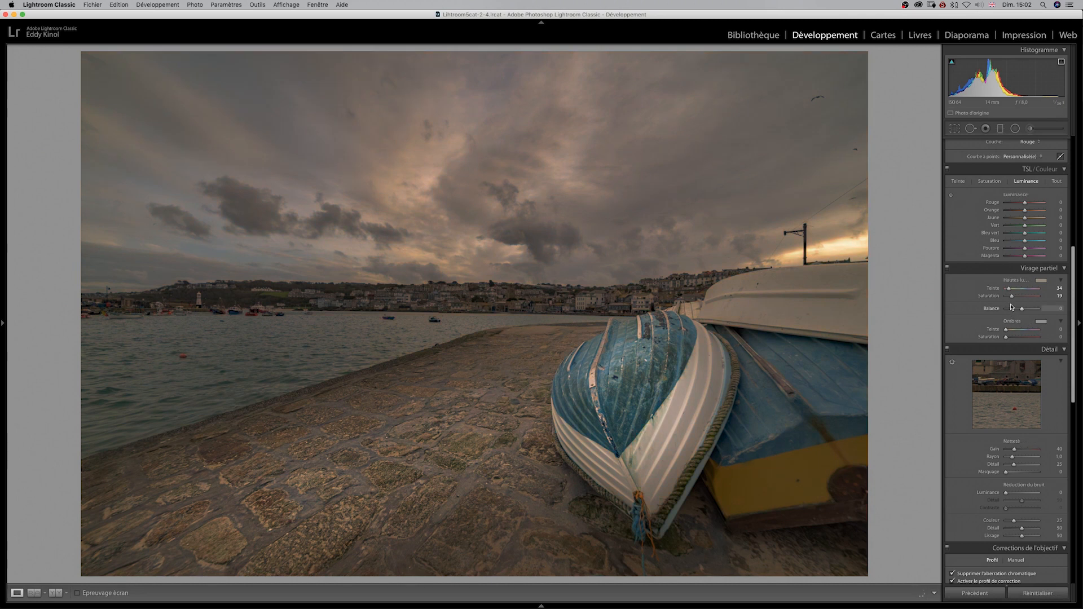
{"action": "mouse_move", "coordinate": [1011, 297]}
{"action": "left_mouse_down"}
{"action": "mouse_move", "coordinate": [1056, 303]}
{"action": "mouse_move", "coordinate": [1014, 297]}
{"action": "left_mouse_up"}
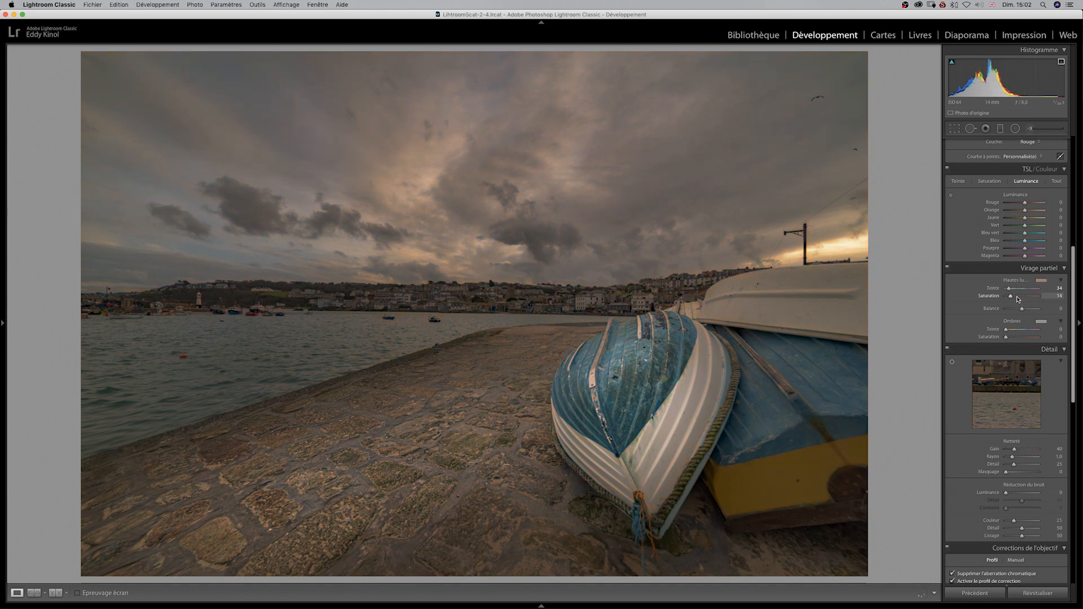
{"action": "mouse_move", "coordinate": [1010, 297]}
{"action": "left_mouse_down"}
{"action": "mouse_move", "coordinate": [1000, 297]}
{"action": "mouse_move", "coordinate": [1014, 297]}
{"action": "left_mouse_up"}
Split-tone the shadows blue with hue 208 and saturation 23, and compare the photo with and without split toning.
{"action": "key", "text": "alt"}
{"action": "mouse_move", "coordinate": [1007, 332]}
{"action": "left_mouse_down"}
{"action": "mouse_move", "coordinate": [1029, 331]}
{"action": "mouse_move", "coordinate": [1014, 338]}
{"action": "left_mouse_up"}
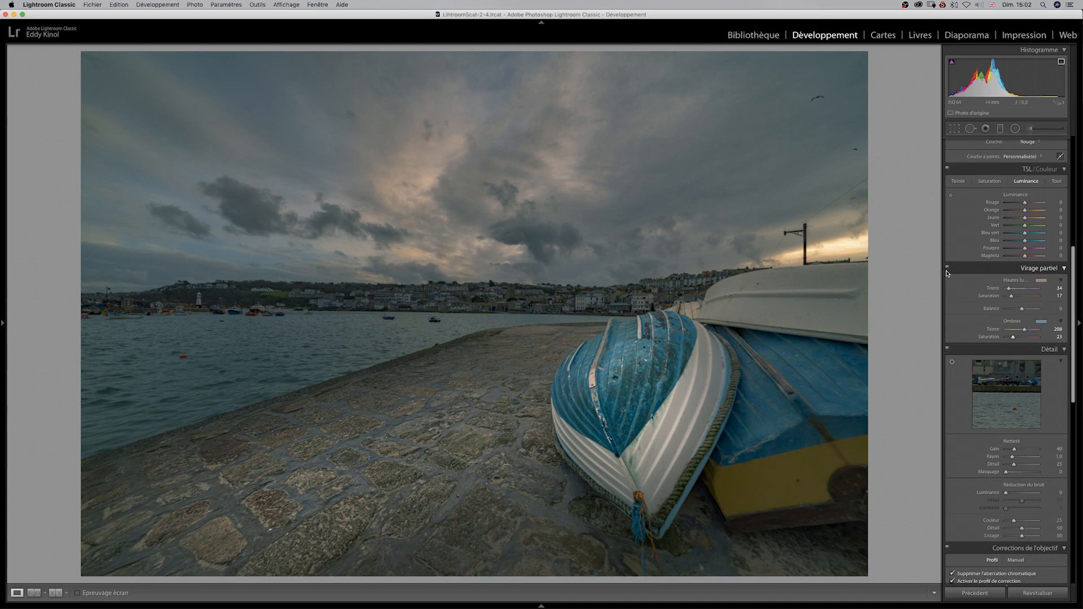
{"action": "left_click", "coordinate": [948, 269]}
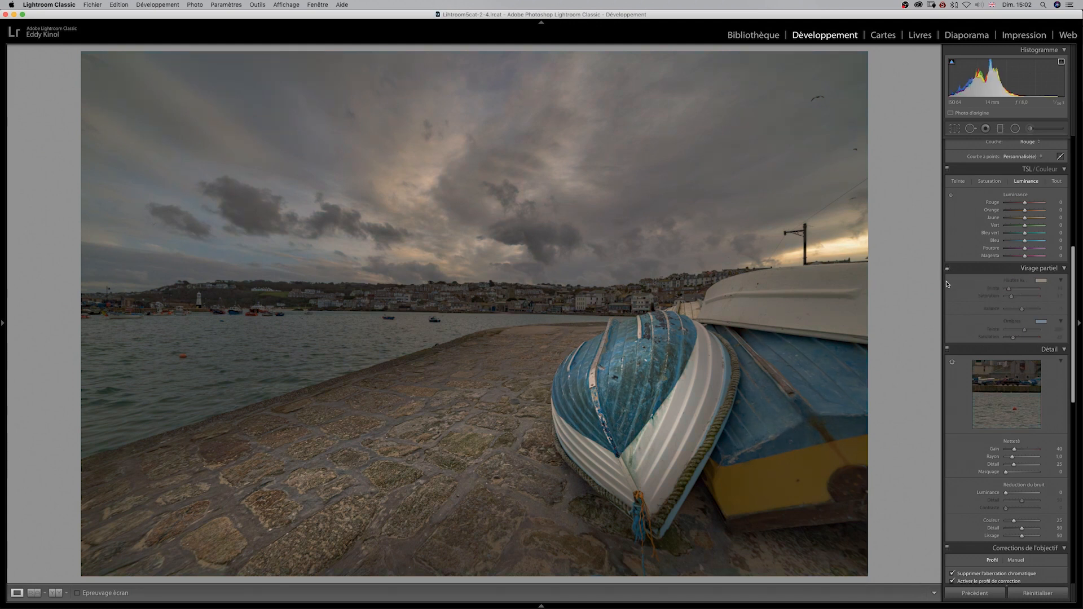
{"action": "left_click", "coordinate": [947, 269]}
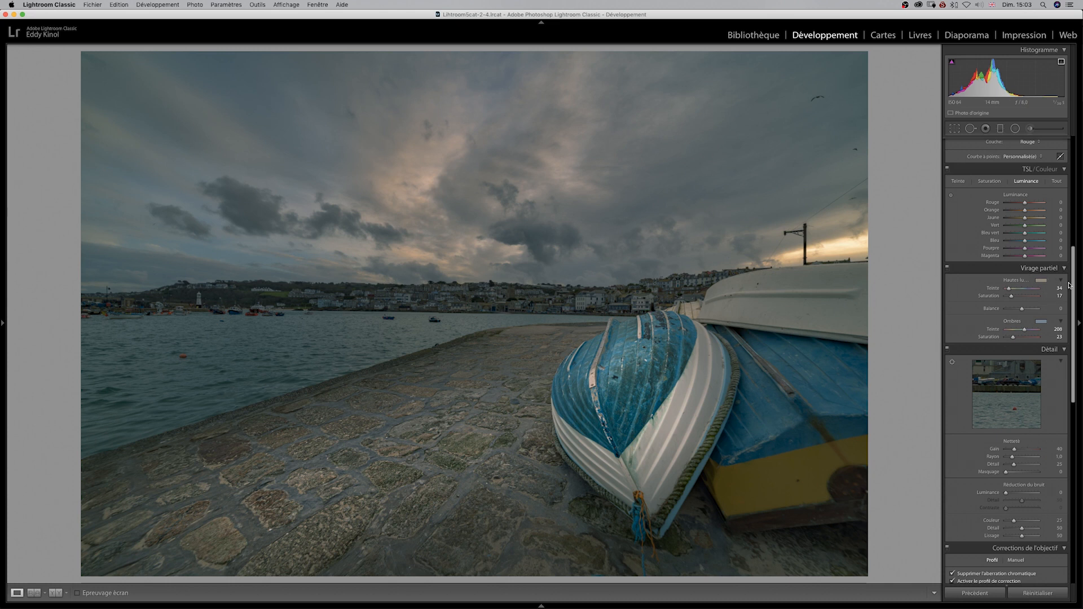
Sharpen the photo with amount 47, detail 100 and masking 83, checking the detail setting on the zoomed-in boat.
{"action": "left_click_drag", "start_coordinate": [1078, 281], "coordinate": [1079, 334]}
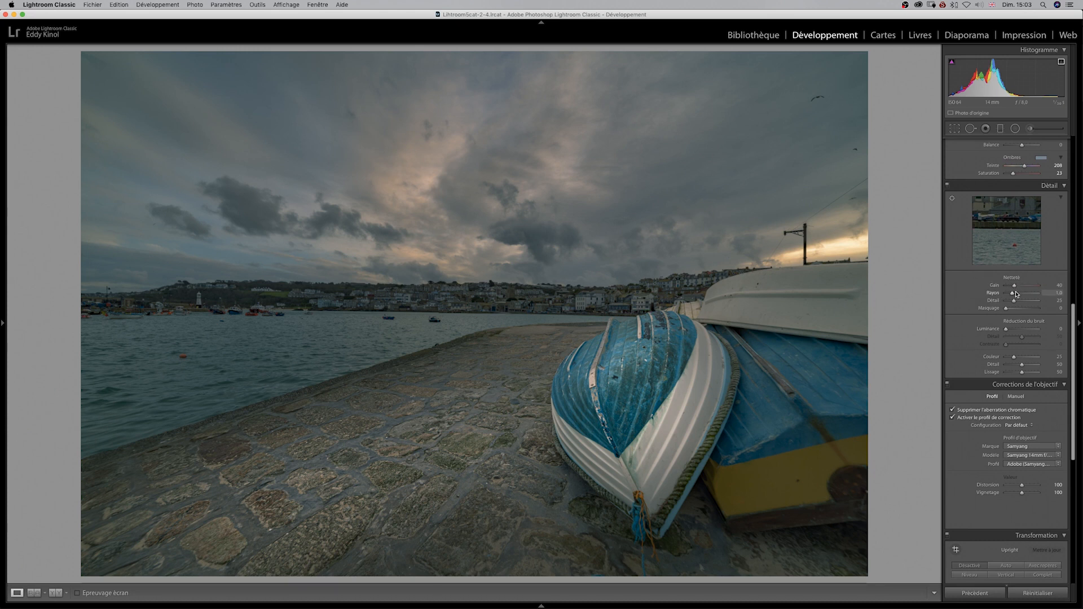
{"action": "left_click_drag", "start_coordinate": [1016, 304], "coordinate": [1038, 303]}
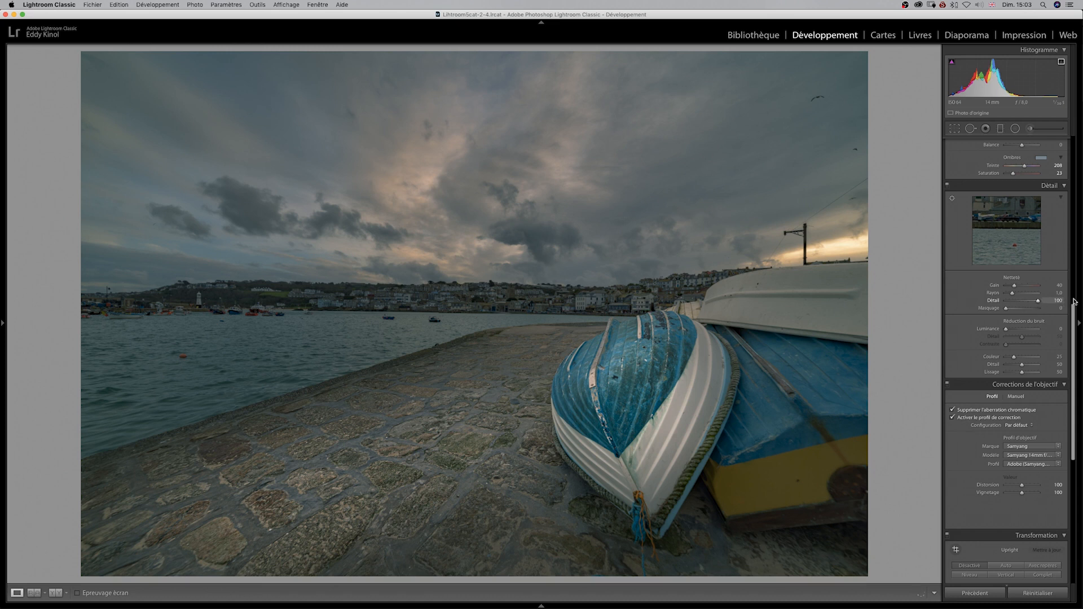
{"action": "left_click", "coordinate": [687, 383]}
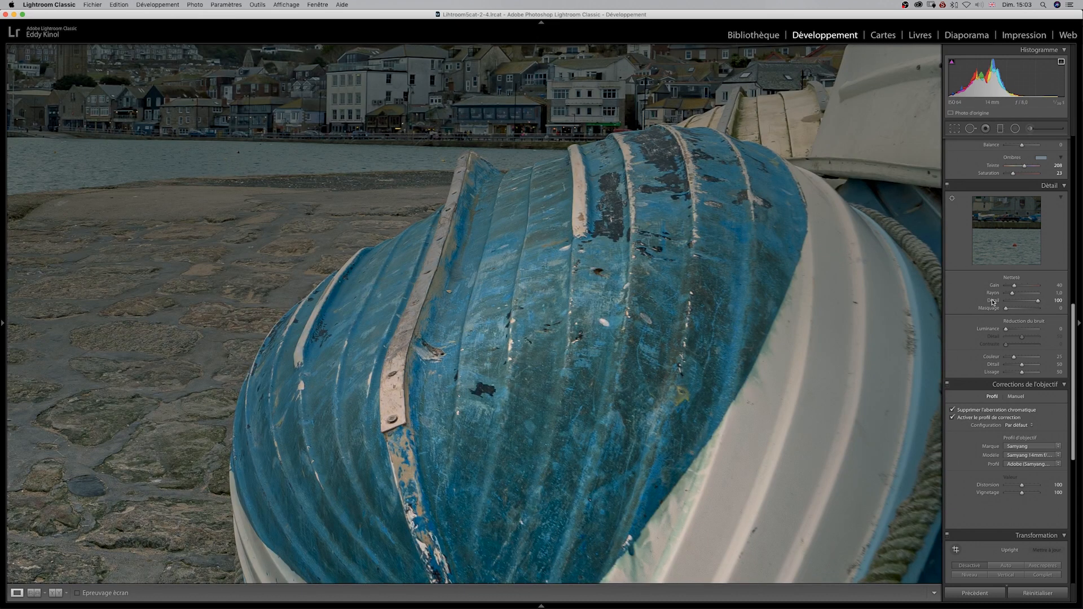
{"action": "left_click_drag", "start_coordinate": [1014, 301], "coordinate": [1062, 300]}
{"action": "left_click_drag", "start_coordinate": [1019, 286], "coordinate": [1019, 286]}
{"action": "key", "text": "z"}
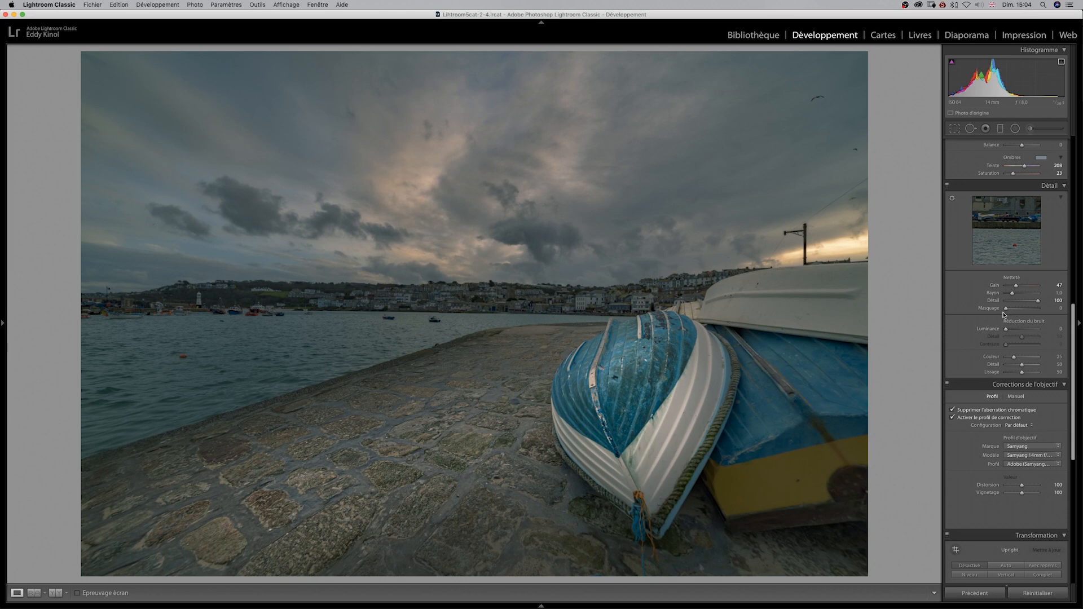
{"action": "left_click_drag", "start_coordinate": [1006, 309], "coordinate": [1023, 328]}
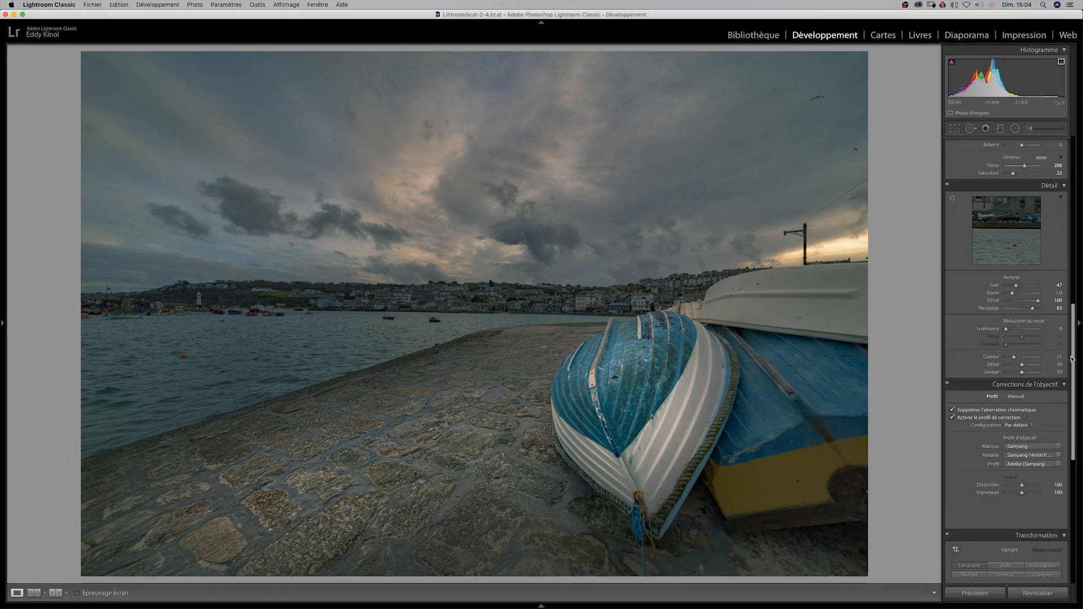
Set the photo's transform rotation to -0.8 to level the horizon.
{"action": "left_click_drag", "start_coordinate": [1074, 356], "coordinate": [1021, 431]}
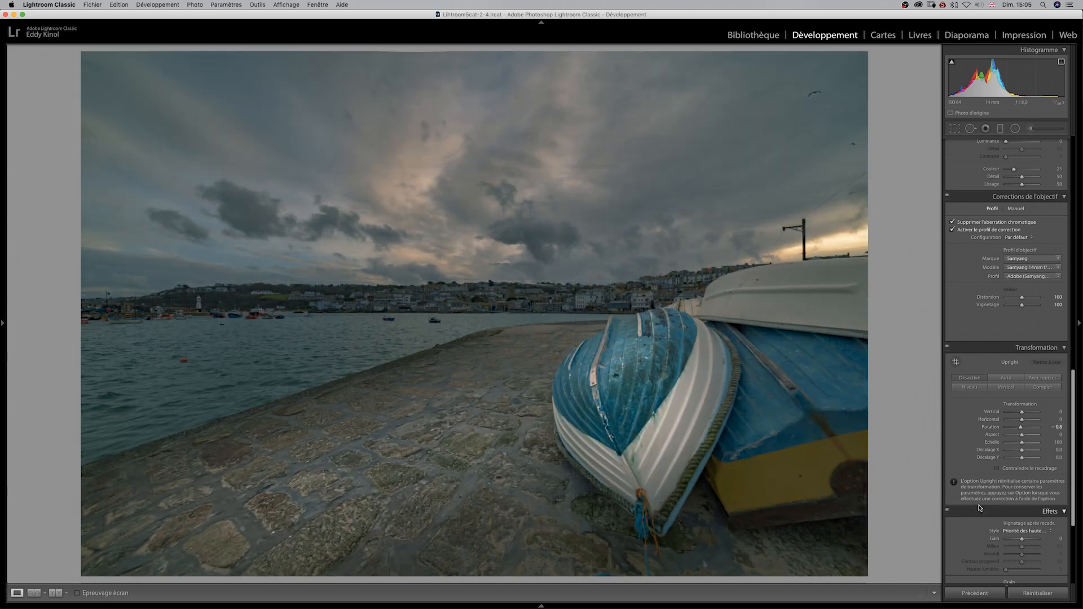
Try a 16 x 9 crop with the image shifted inside the frame, and return to the as-shot aspect.
{"action": "key", "text": "r"}
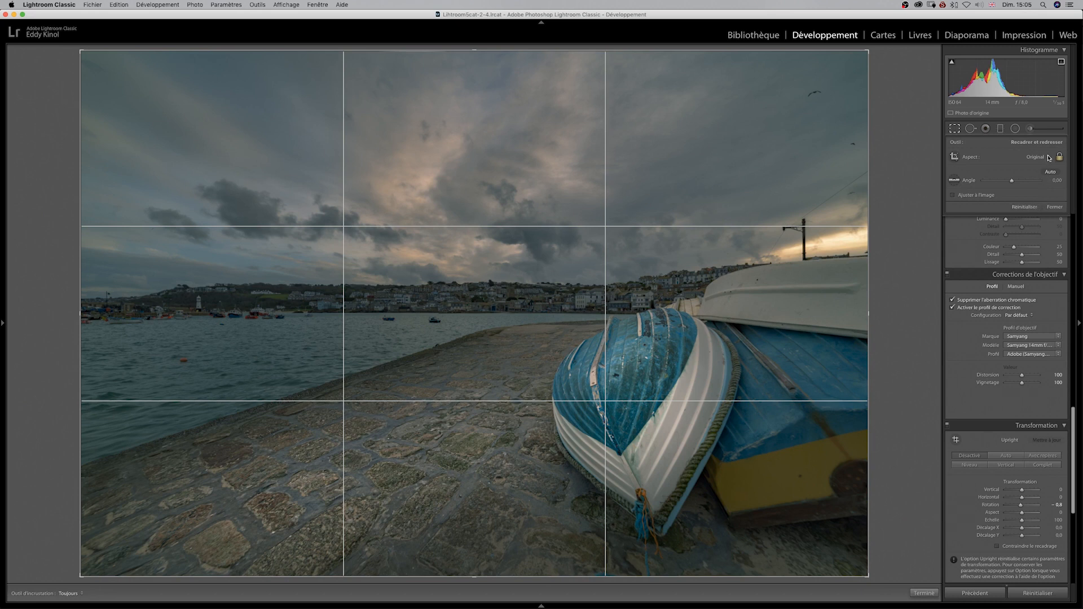
{"action": "left_click", "coordinate": [1040, 158]}
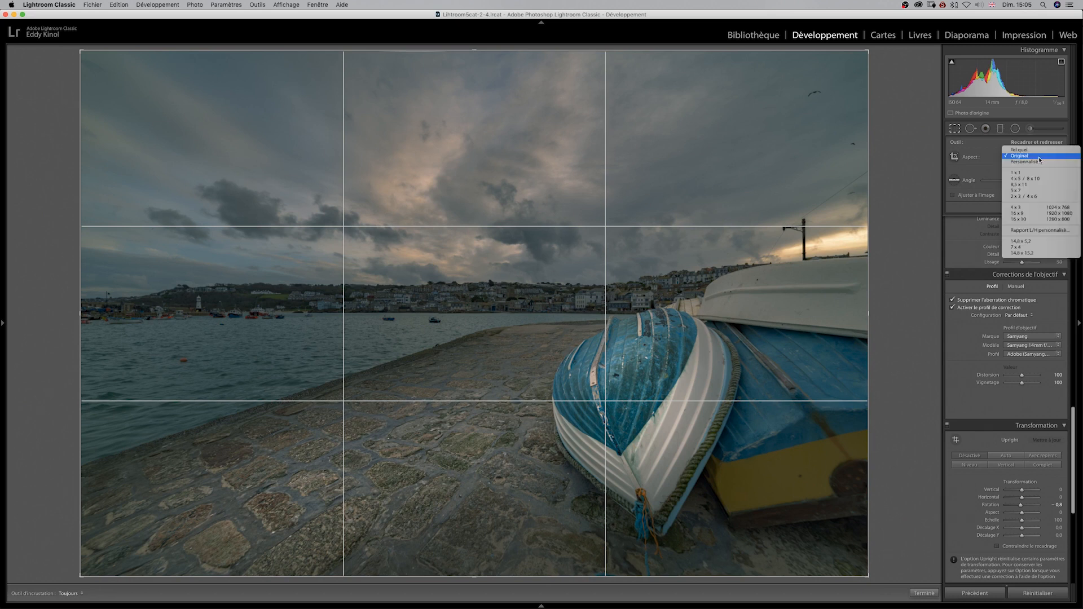
{"action": "left_click", "coordinate": [1022, 215]}
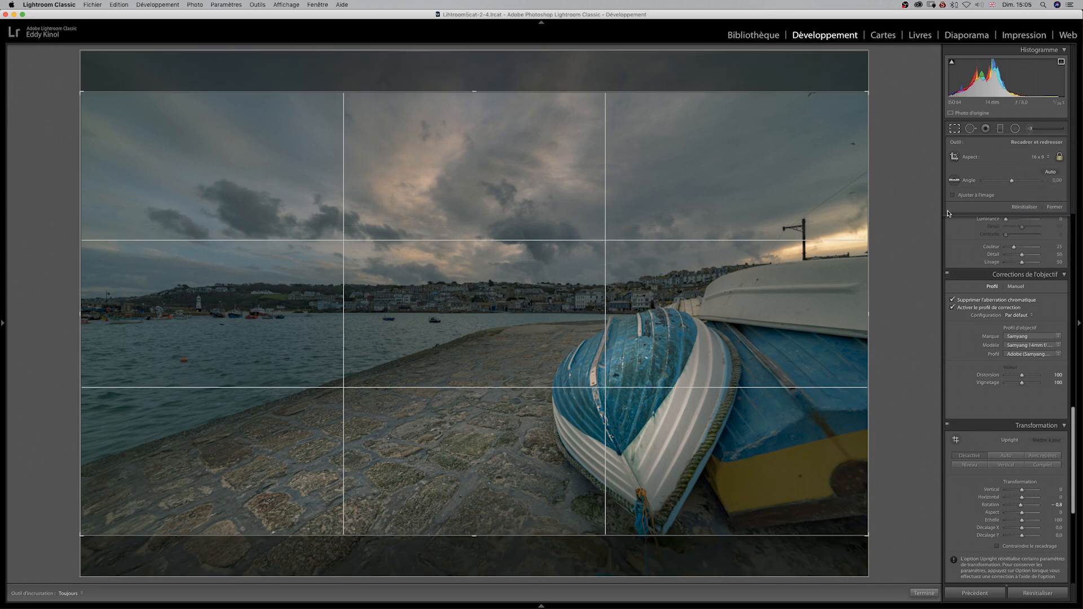
{"action": "left_click_drag", "start_coordinate": [826, 235], "coordinate": [828, 230]}
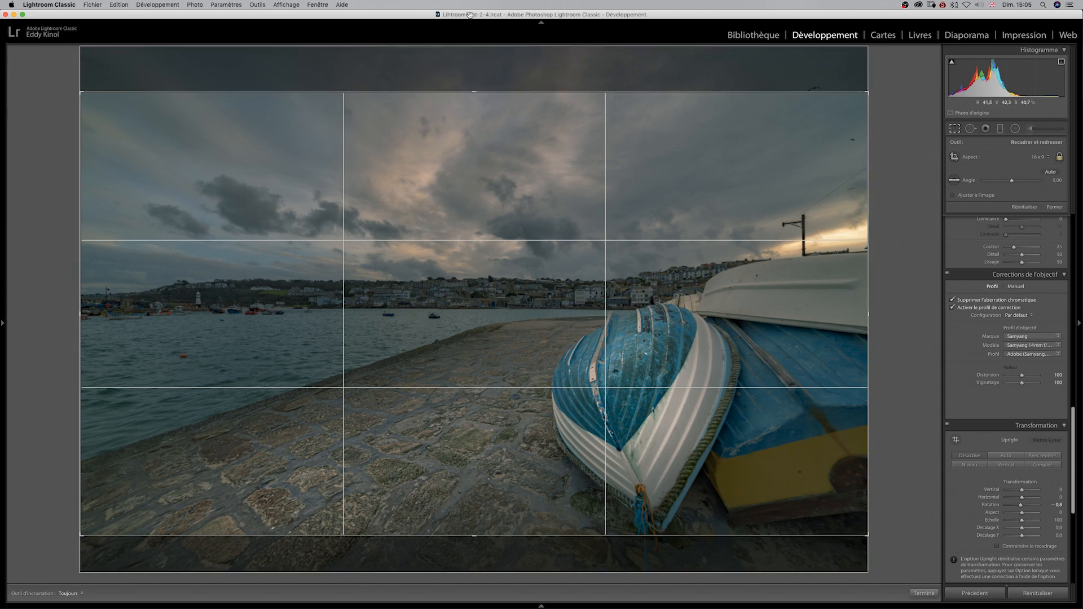
{"action": "left_click", "coordinate": [1047, 158]}
{"action": "left_click", "coordinate": [1023, 93]}
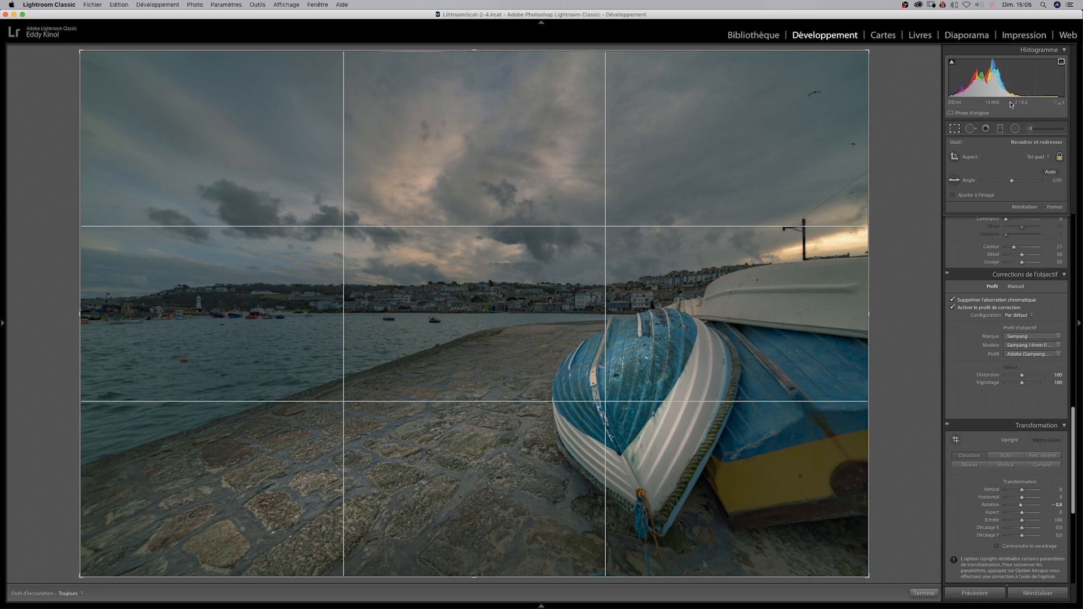
{"action": "left_click", "coordinate": [956, 129]}
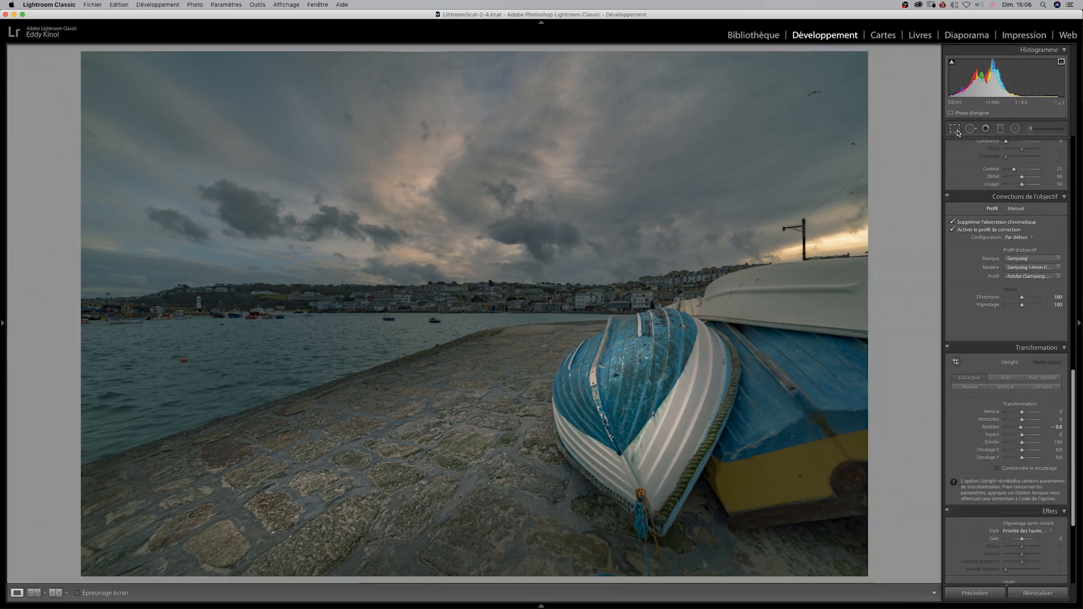
Crop the photo slightly inwards from its upper and lower edges at the original aspect ratio and apply the crop.
{"action": "left_click", "coordinate": [956, 129]}
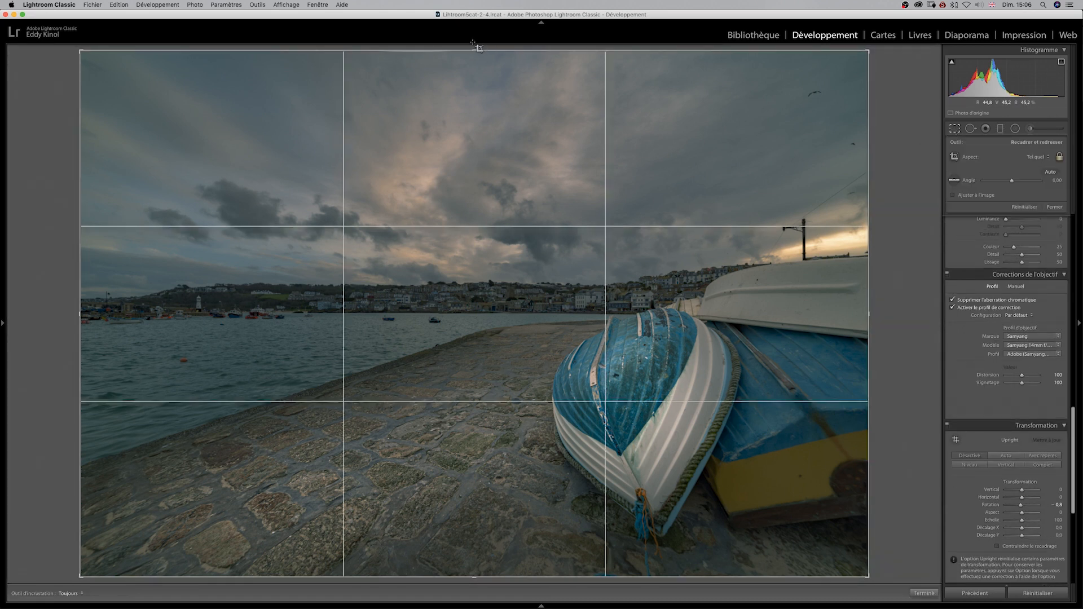
{"action": "left_click_drag", "start_coordinate": [473, 50], "coordinate": [472, 53]}
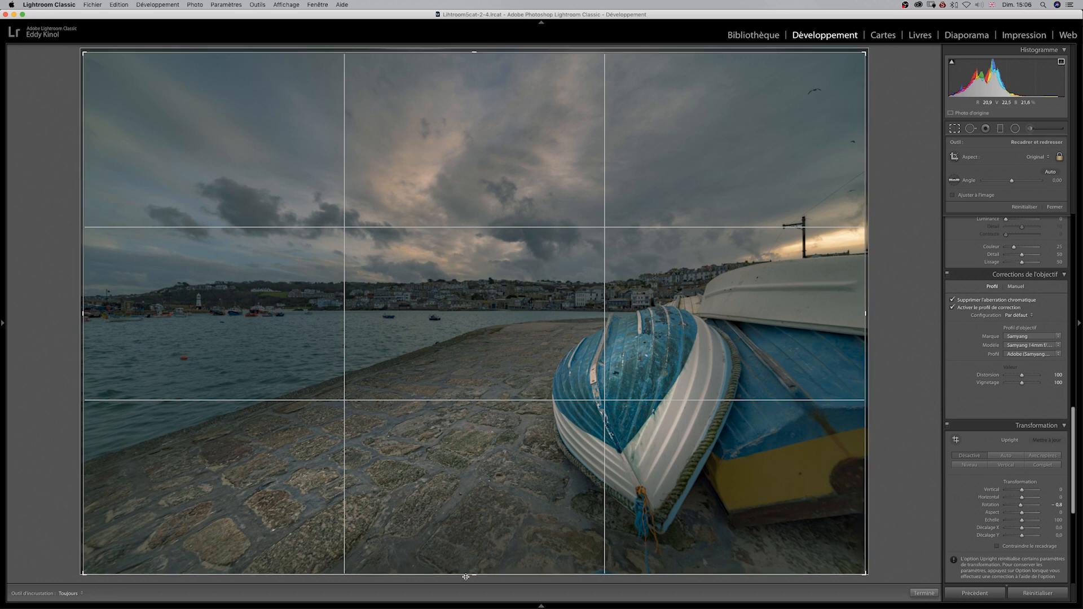
{"action": "left_click_drag", "start_coordinate": [474, 574], "coordinate": [474, 571]}
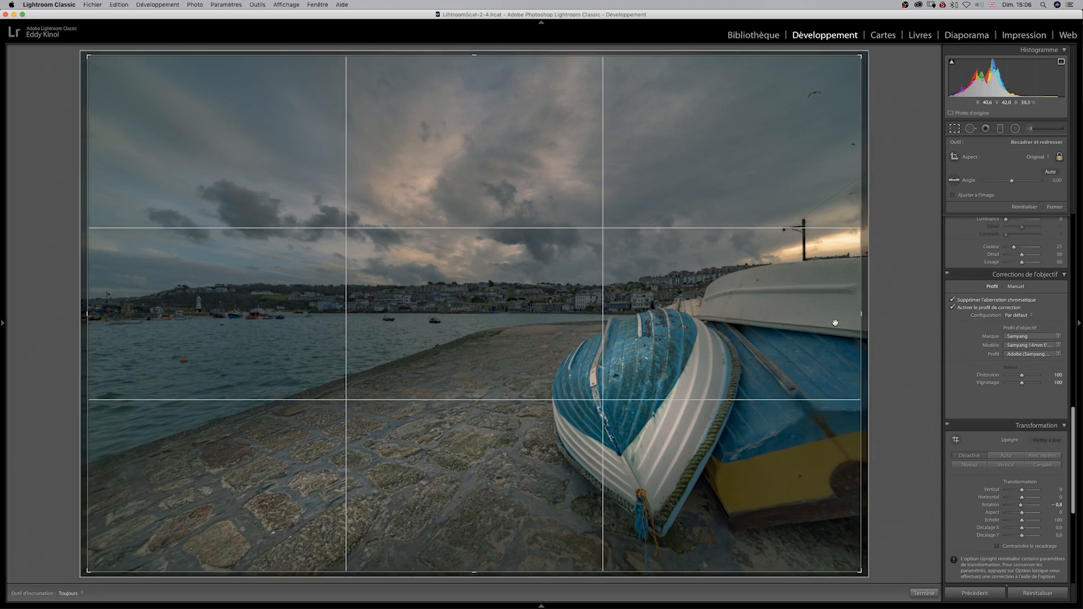
{"action": "key", "text": "Return"}
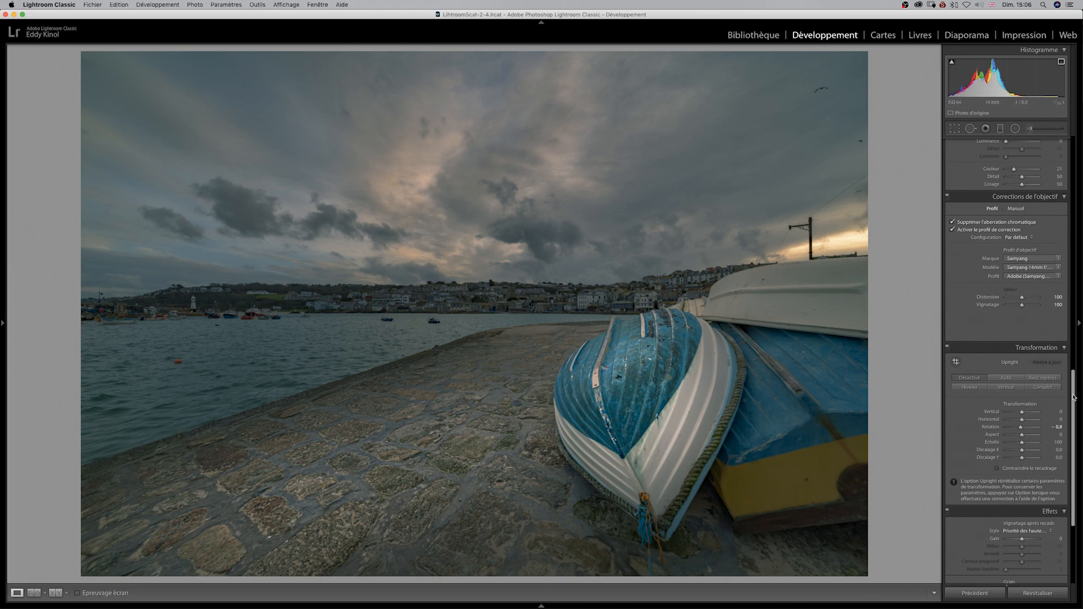
Add a dark post-crop vignette in paint overlay style with amount -51, midpoint 22 and feather 100.
{"action": "left_click_drag", "start_coordinate": [1076, 397], "coordinate": [1078, 459]}
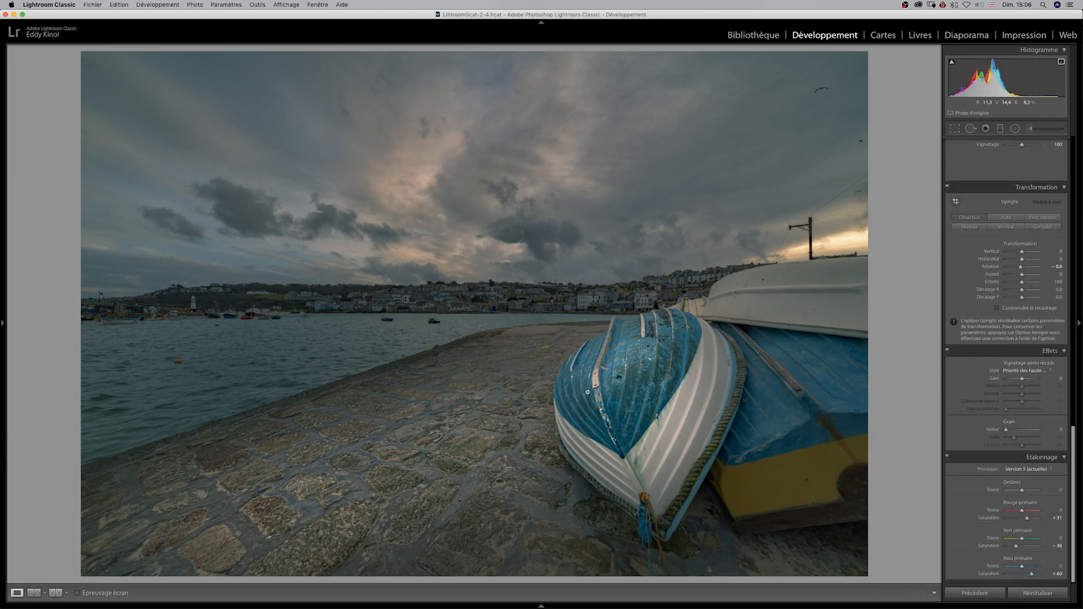
{"action": "left_click", "coordinate": [1047, 372]}
{"action": "left_click", "coordinate": [1044, 382]}
{"action": "left_click_drag", "start_coordinate": [1023, 382], "coordinate": [1044, 403]}
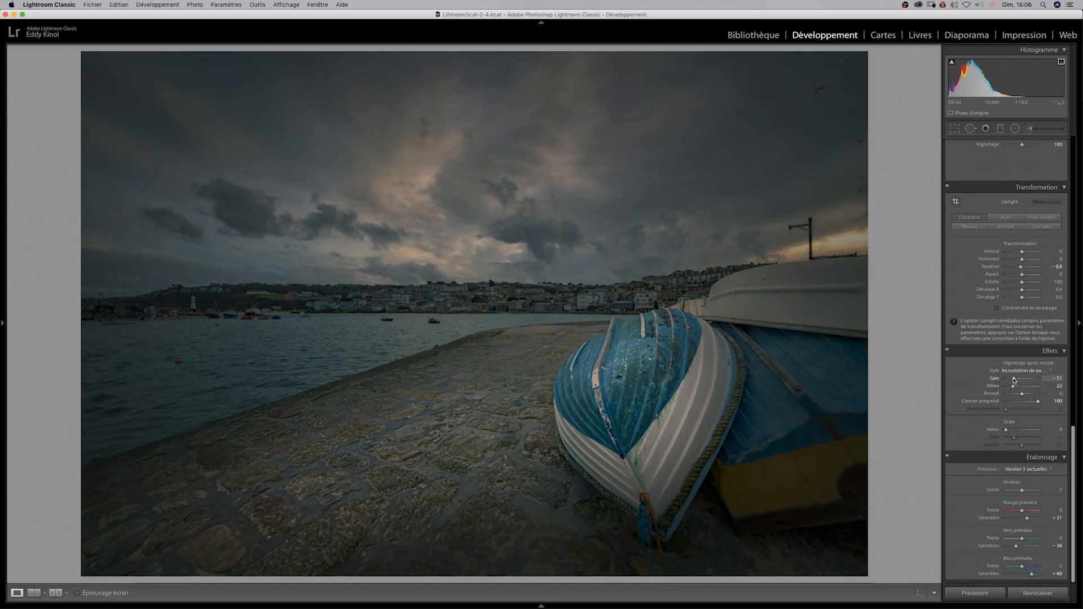
Set the post-crop vignette amount to -26, try the highlight priority style, and return to paint overlay.
{"action": "left_click_drag", "start_coordinate": [1015, 381], "coordinate": [1016, 381]}
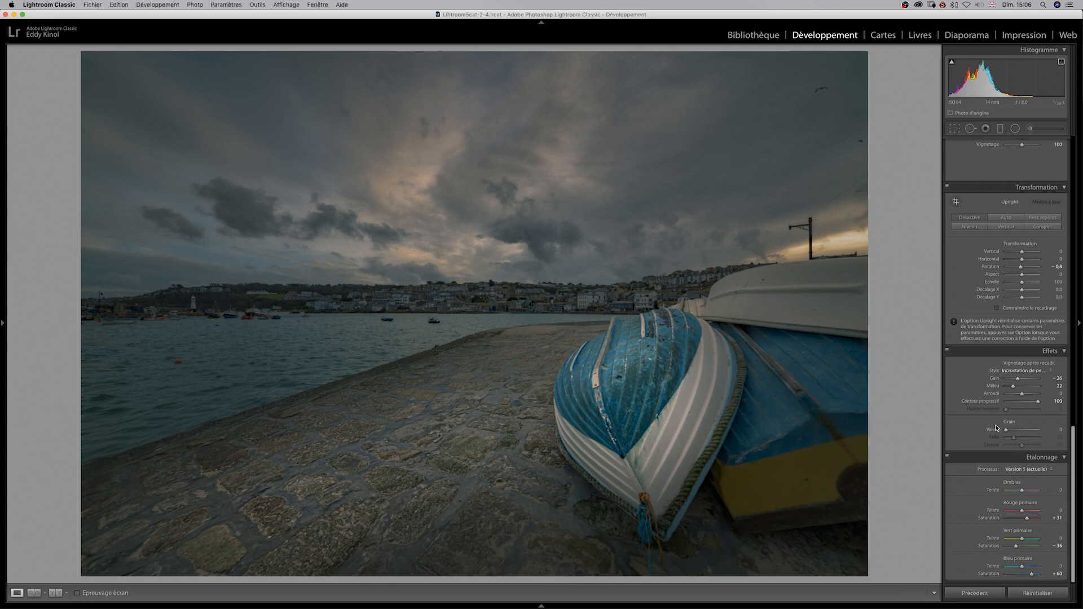
{"action": "left_click", "coordinate": [1049, 373]}
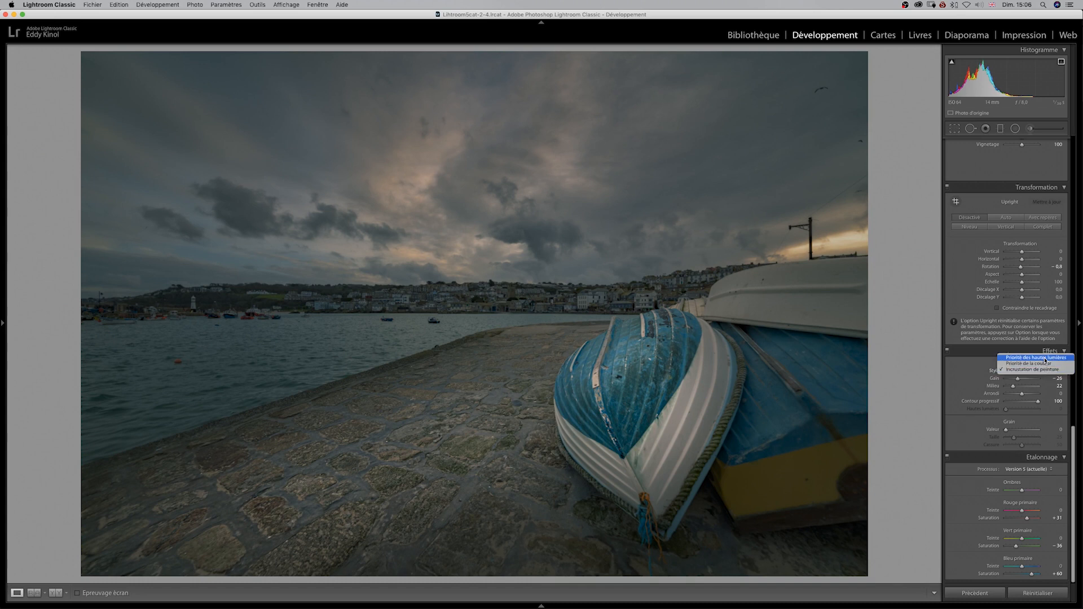
{"action": "left_click", "coordinate": [1045, 358]}
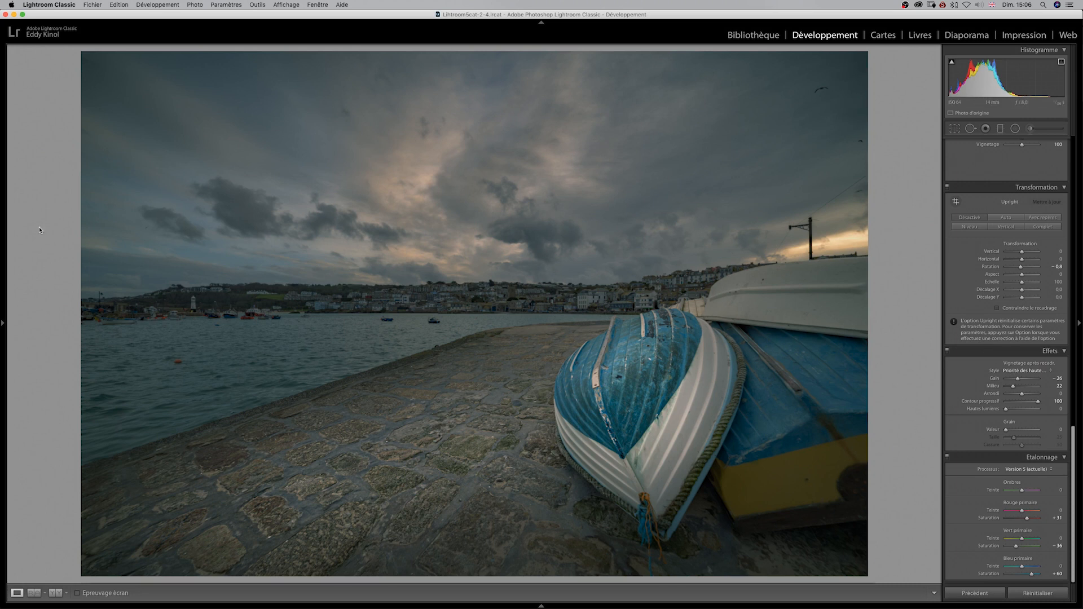
{"action": "left_click", "coordinate": [1051, 373]}
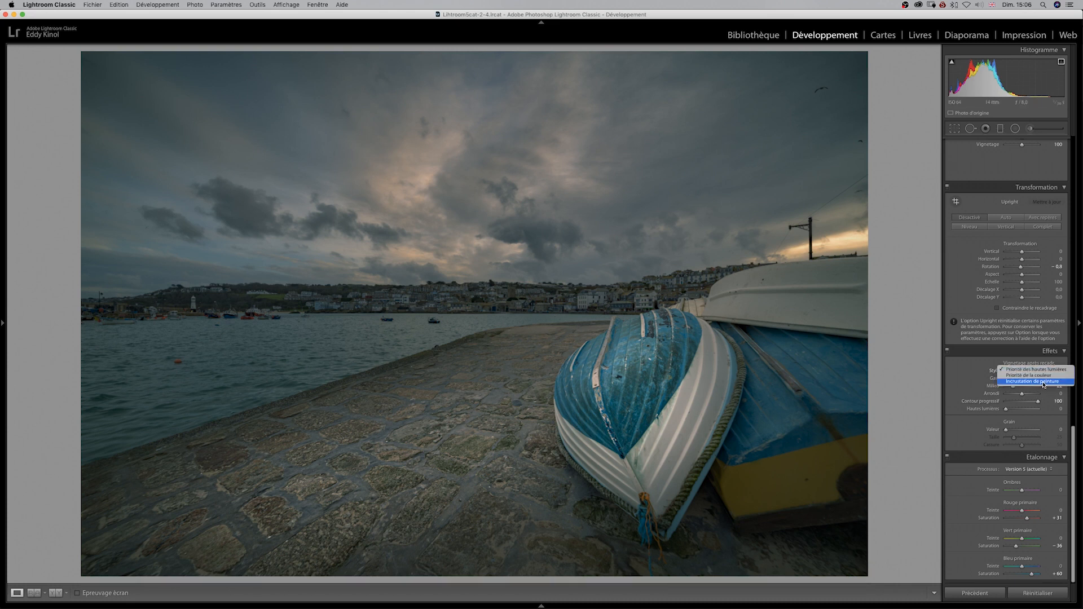
{"action": "left_click", "coordinate": [1044, 383]}
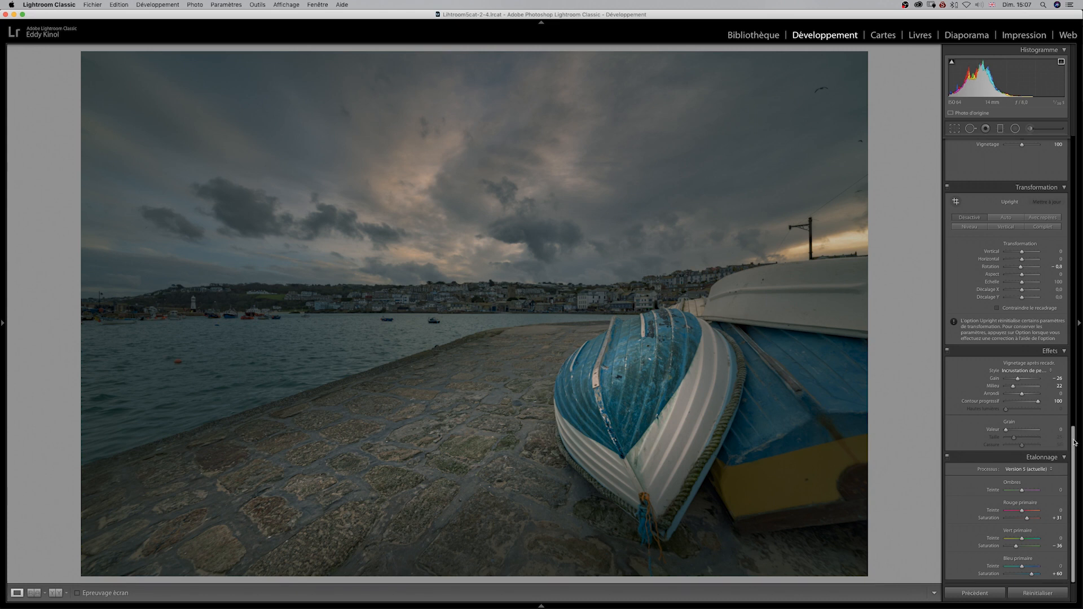
Compare the edited harbour photo with its original version, switching several times between the before and after views.
{"action": "left_click_drag", "start_coordinate": [1074, 436], "coordinate": [1081, 93]}
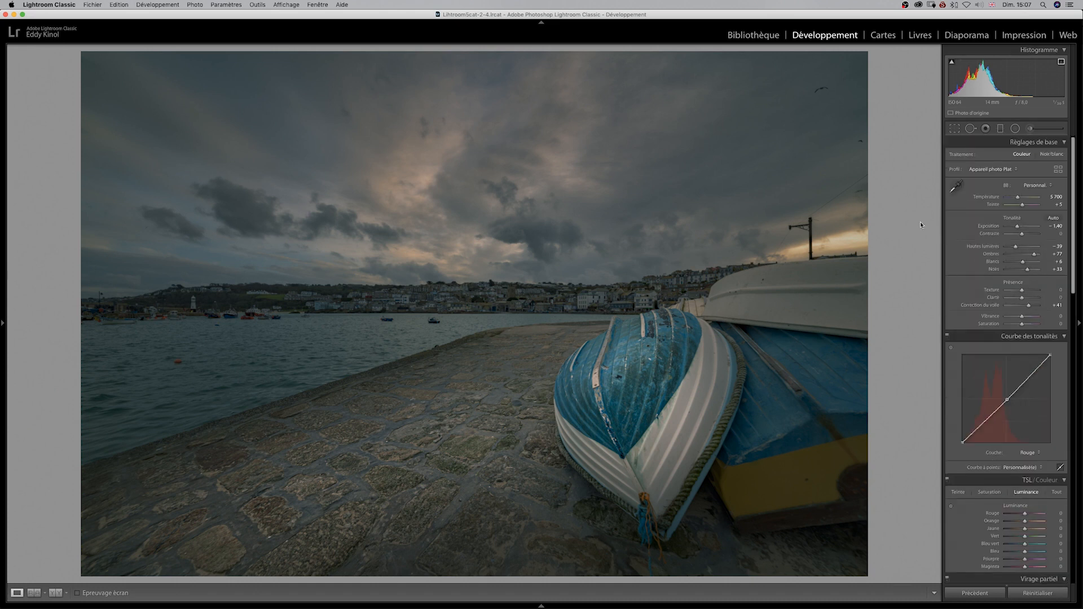
{"action": "key", "text": "backslash"}
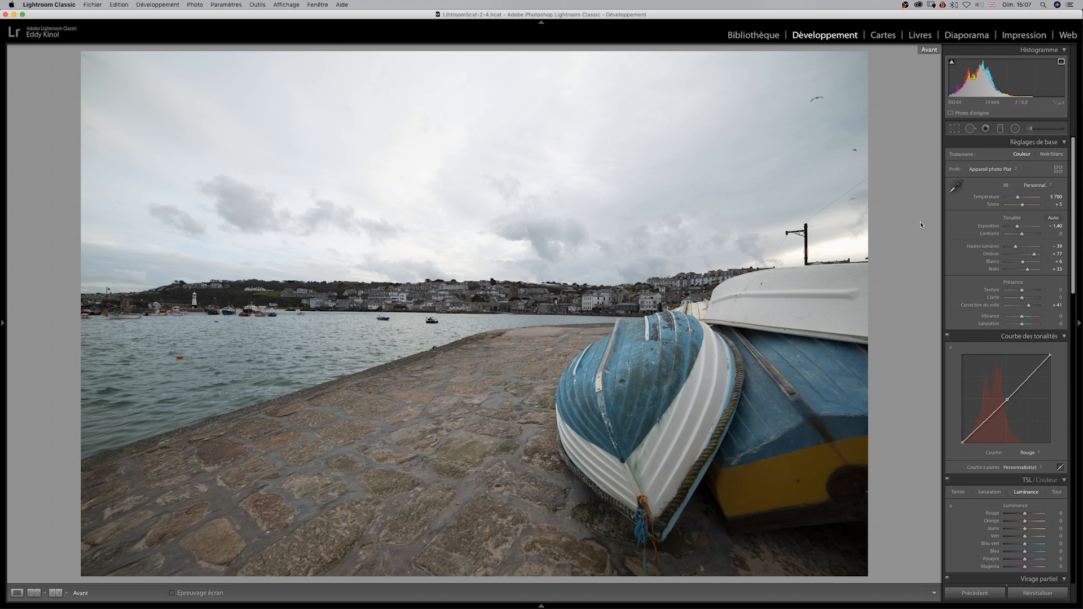
{"action": "key", "text": "backslash"}
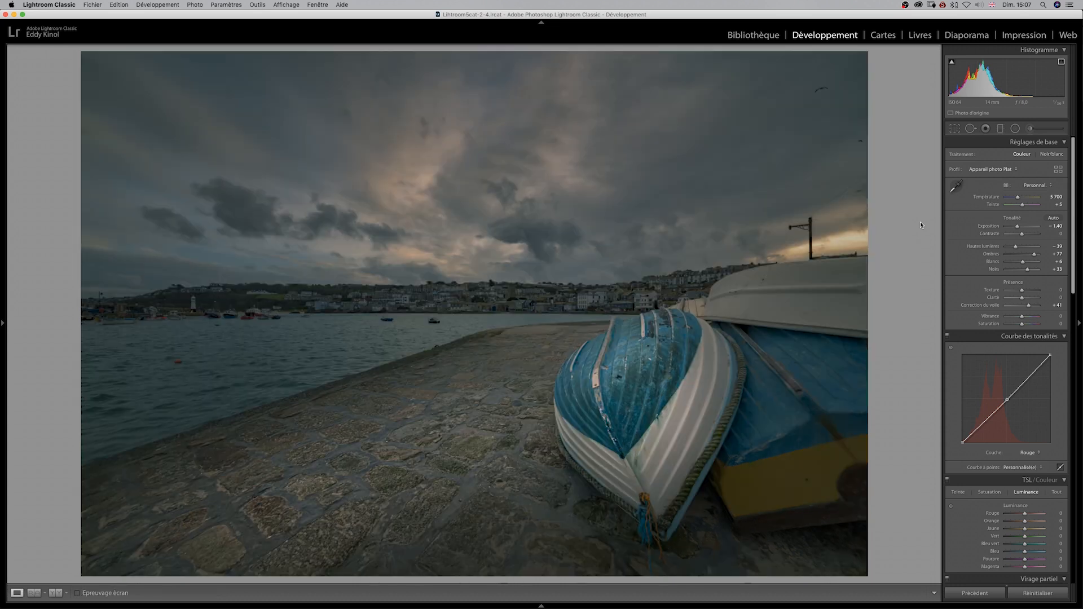
{"action": "key", "text": "backslash"}
{"action": "key", "text": "backslash"}
{"action": "key", "text": "backslash"}
{"action": "key", "text": "backslash"}
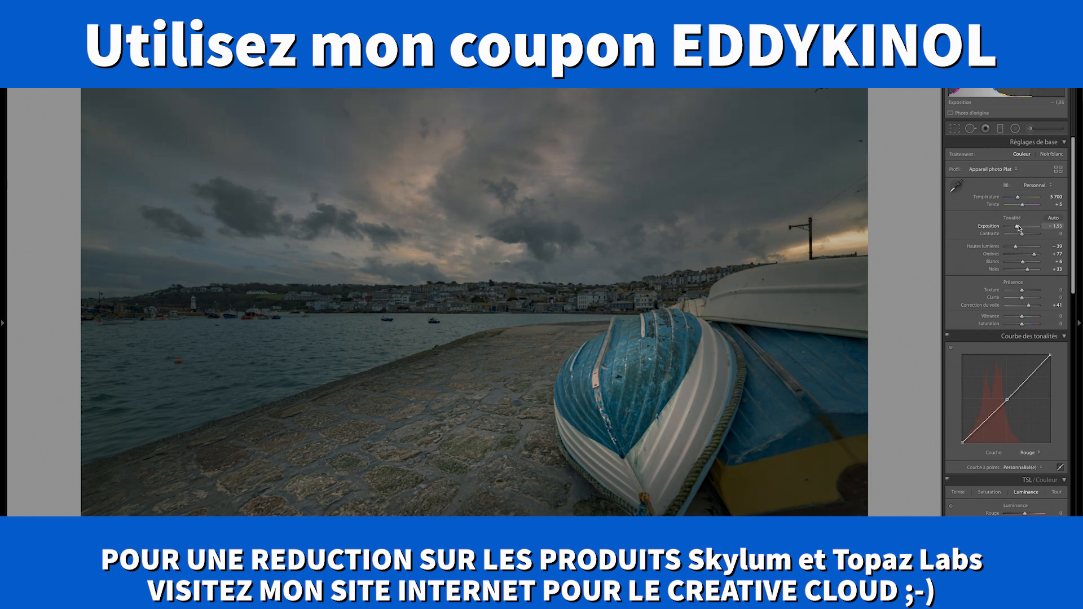
Set the photo's overall exposure to -0.80, then check it against the before version and in a full-screen preview.
{"action": "left_click_drag", "start_coordinate": [1019, 227], "coordinate": [1021, 227]}
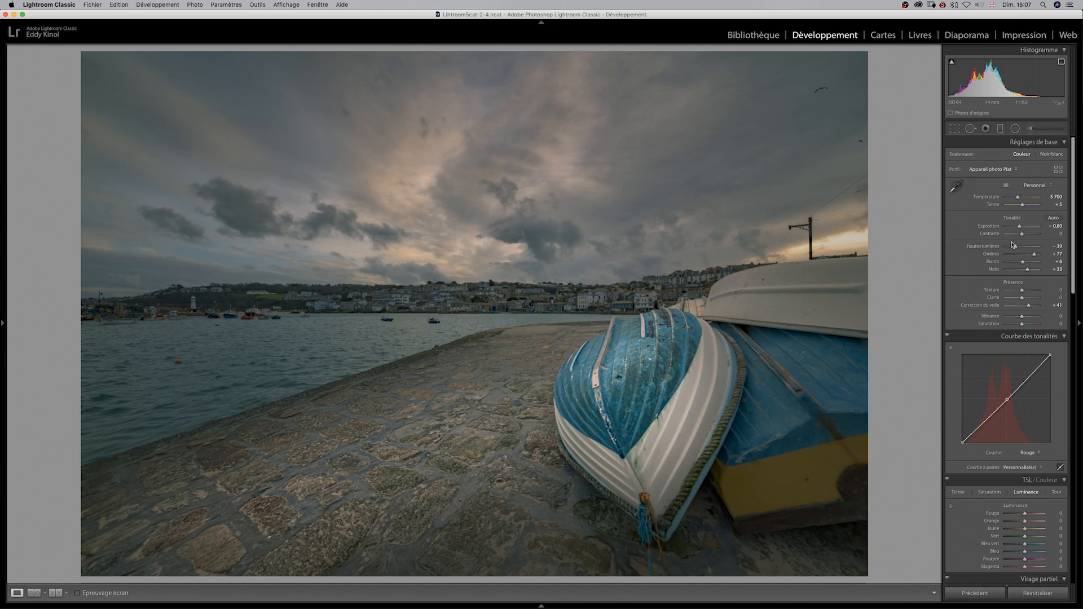
{"action": "key", "text": "backslash"}
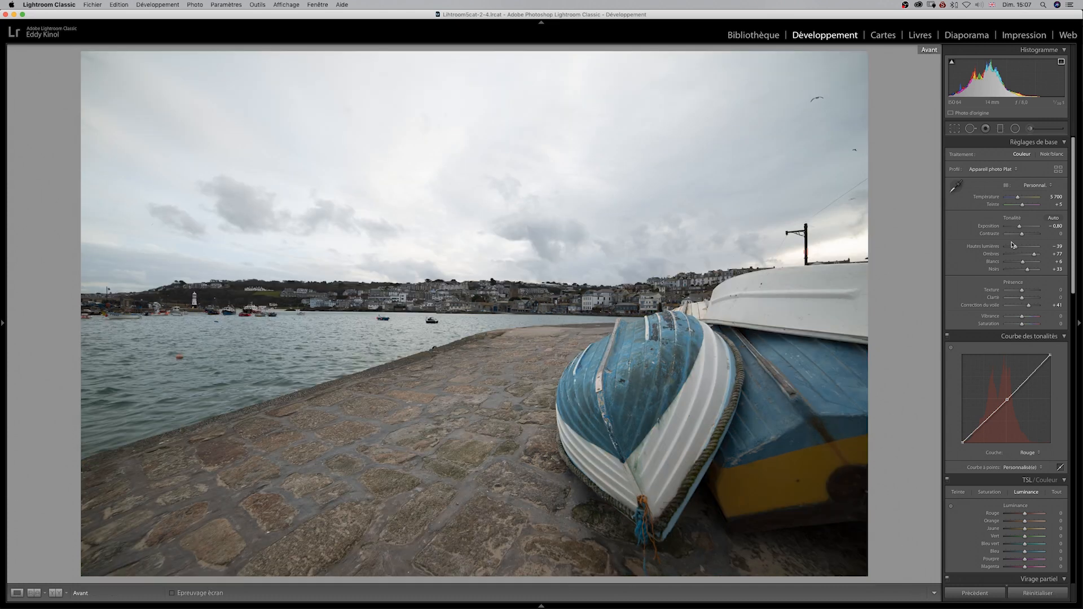
{"action": "key", "text": "backslash"}
{"action": "key", "text": "backslash"}
{"action": "key", "text": "backslash"}
{"action": "key", "text": "super+Return"}
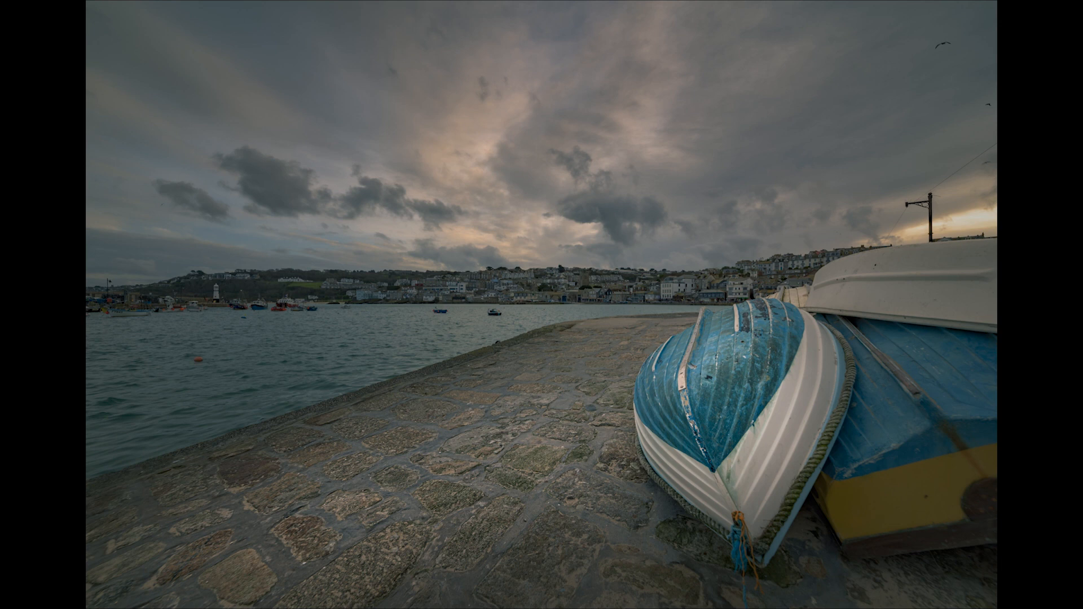
{"action": "key", "text": "Escape"}
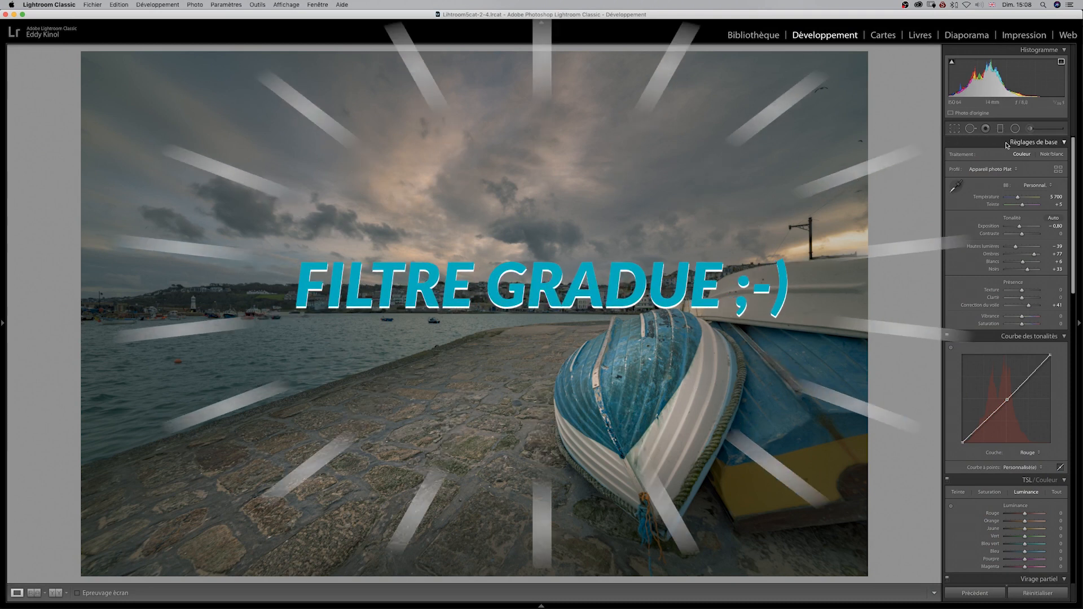
Add a diagonal graduated filter with exposure -0.59 from the upper-left sky, centred on the quay edge, and preview the photo full screen.
{"action": "key", "text": "m"}
{"action": "left_click_drag", "start_coordinate": [135, 77], "coordinate": [246, 304]}
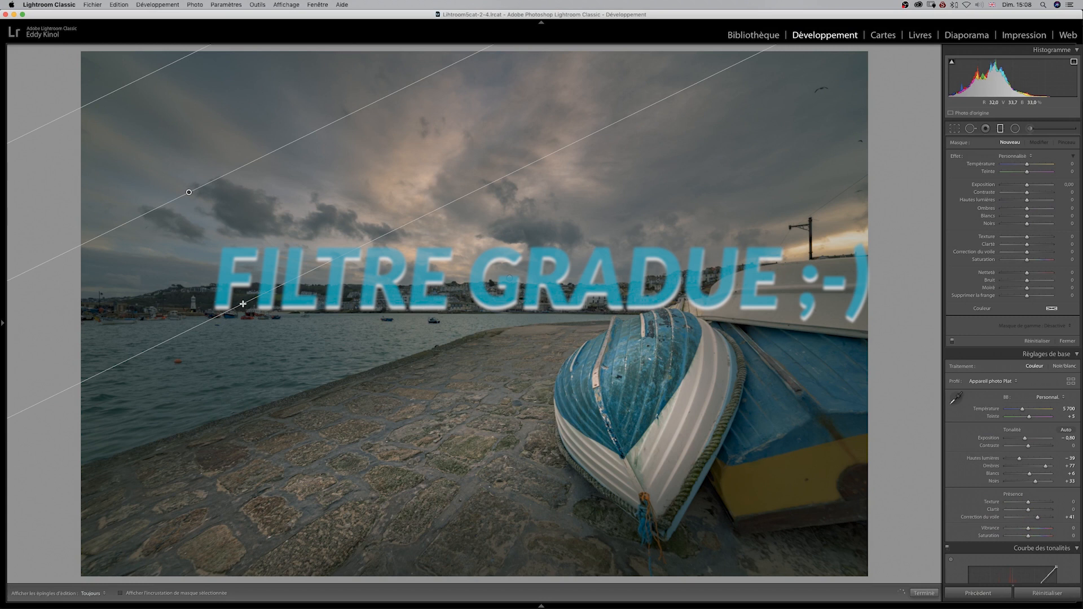
{"action": "left_click_drag", "start_coordinate": [193, 186], "coordinate": [255, 344]}
{"action": "left_click_drag", "start_coordinate": [1027, 187], "coordinate": [1020, 187]}
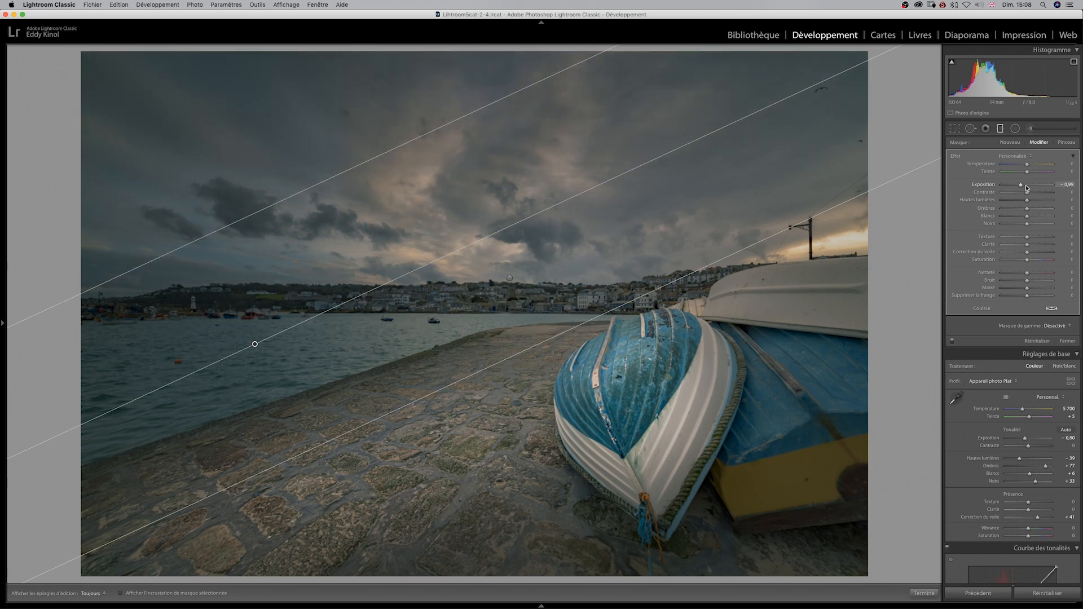
{"action": "left_click_drag", "start_coordinate": [253, 345], "coordinate": [314, 387]}
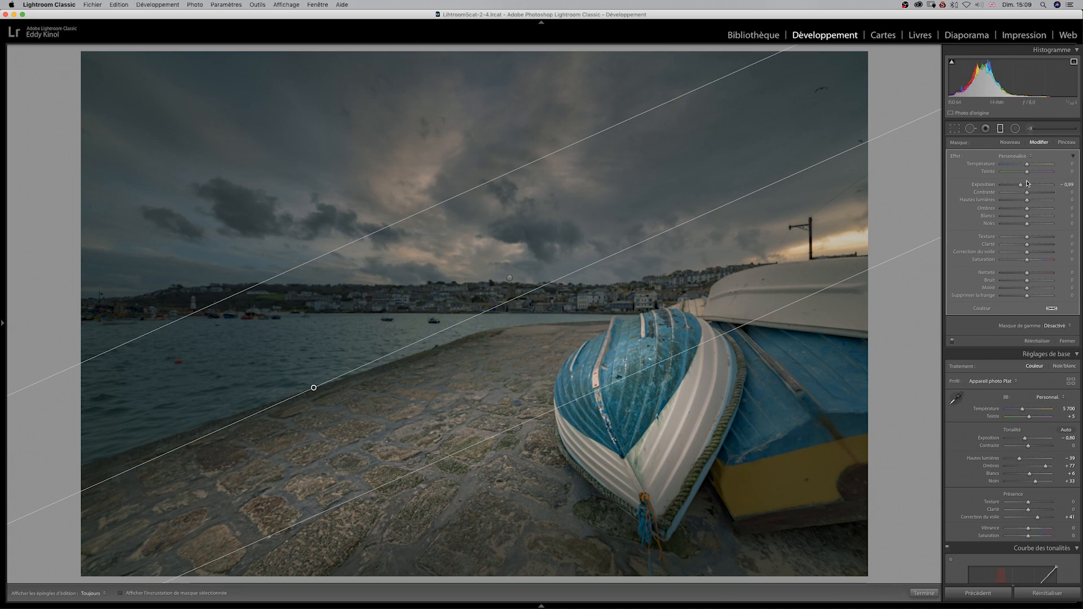
{"action": "left_click_drag", "start_coordinate": [1028, 183], "coordinate": [1024, 187]}
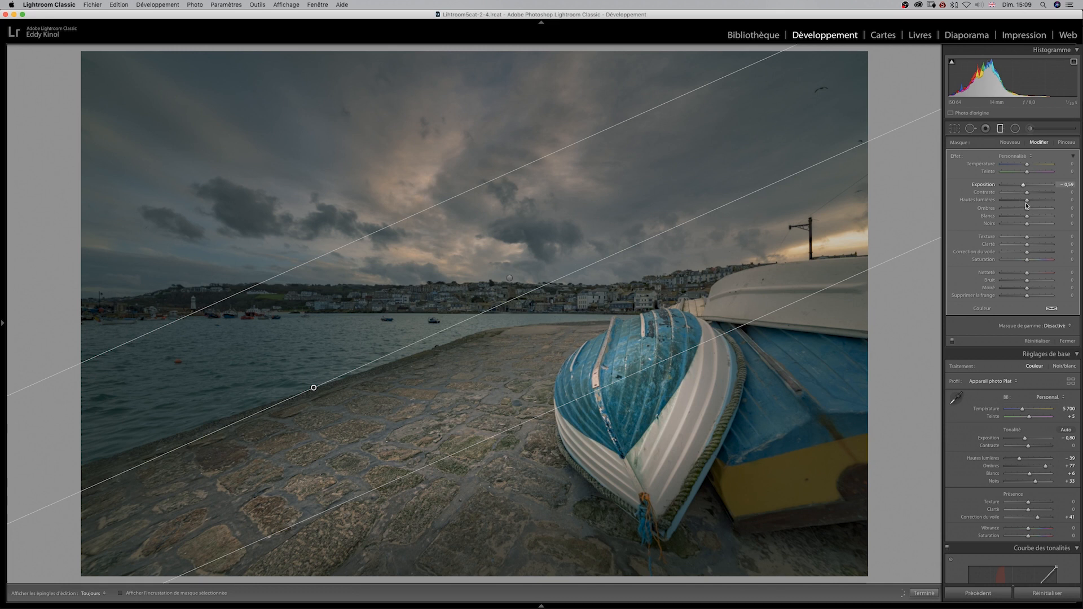
{"action": "left_click", "coordinate": [1066, 341]}
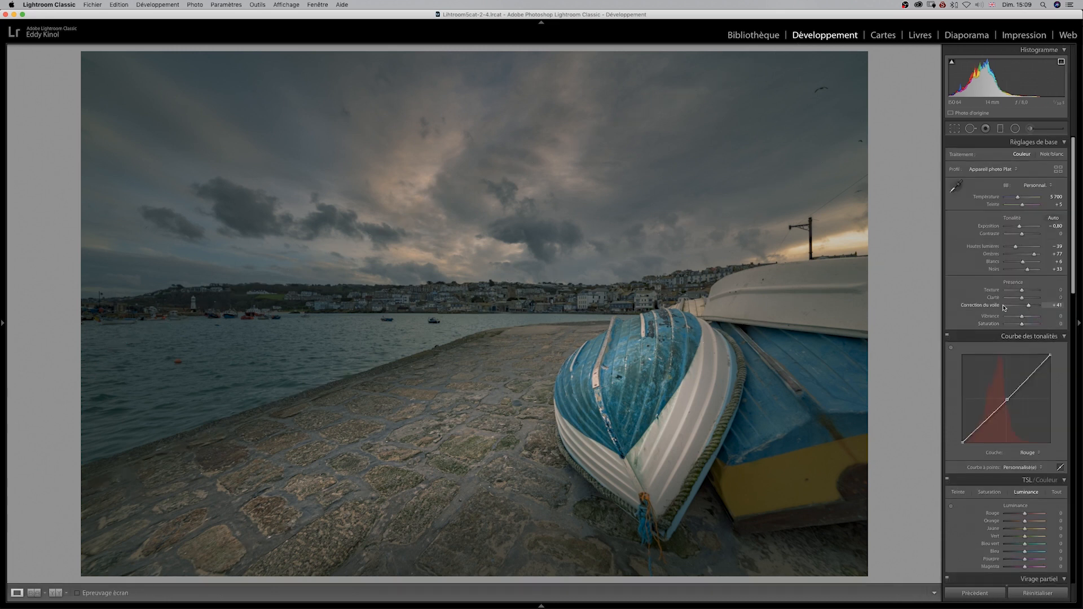
{"action": "key", "text": "super+Return"}
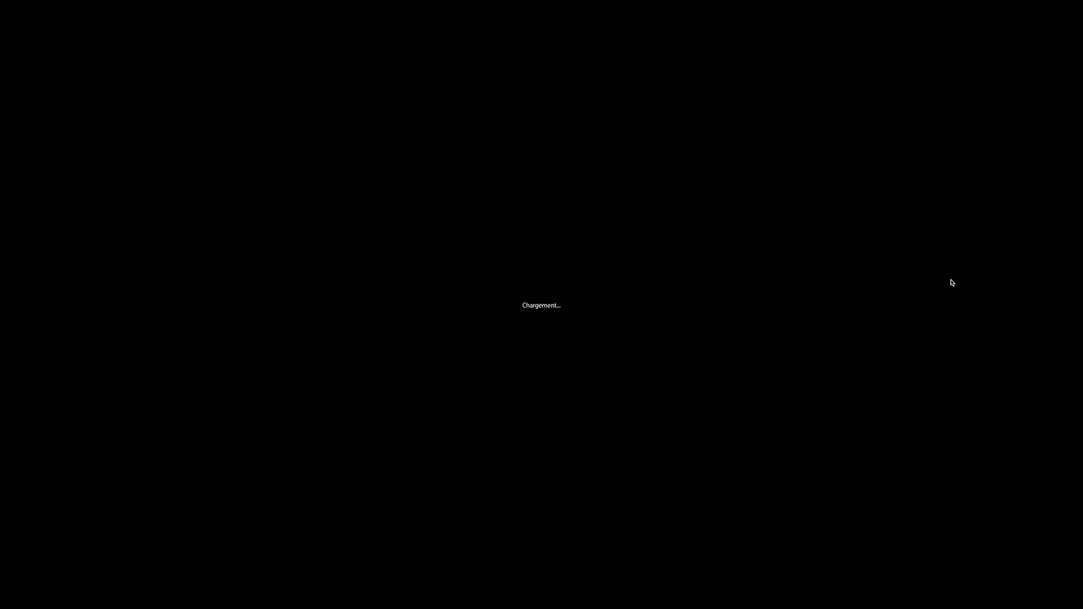